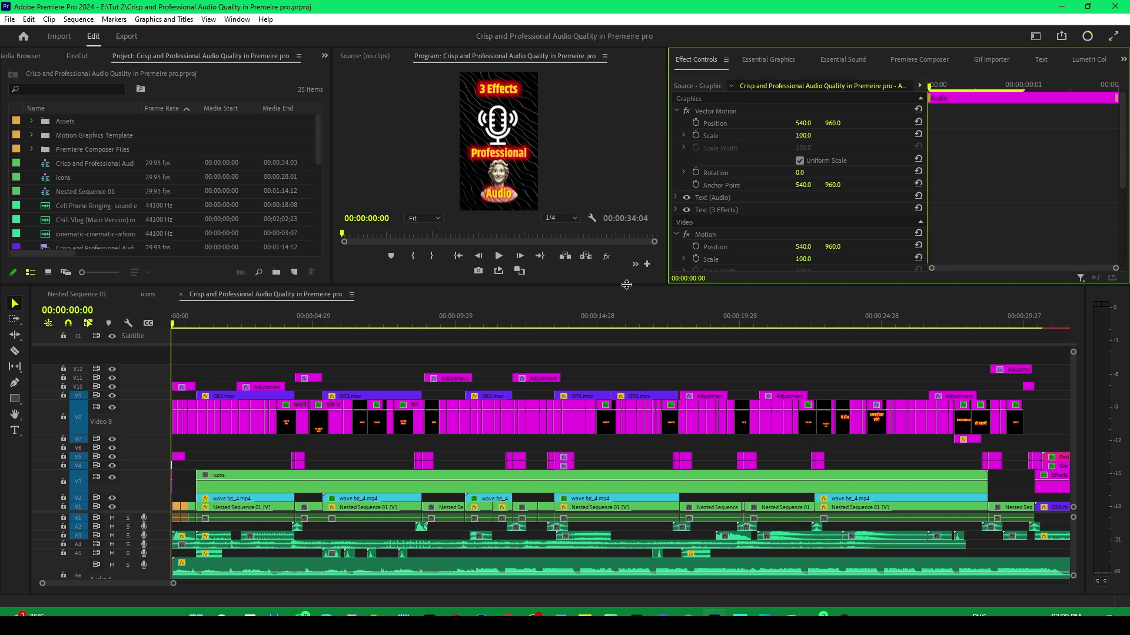
# Step: Enlarge the timeline area and look over the main sequence's full length and its opening seconds
pyautogui.moveTo(627, 285); pyautogui.dragTo(627, 250)
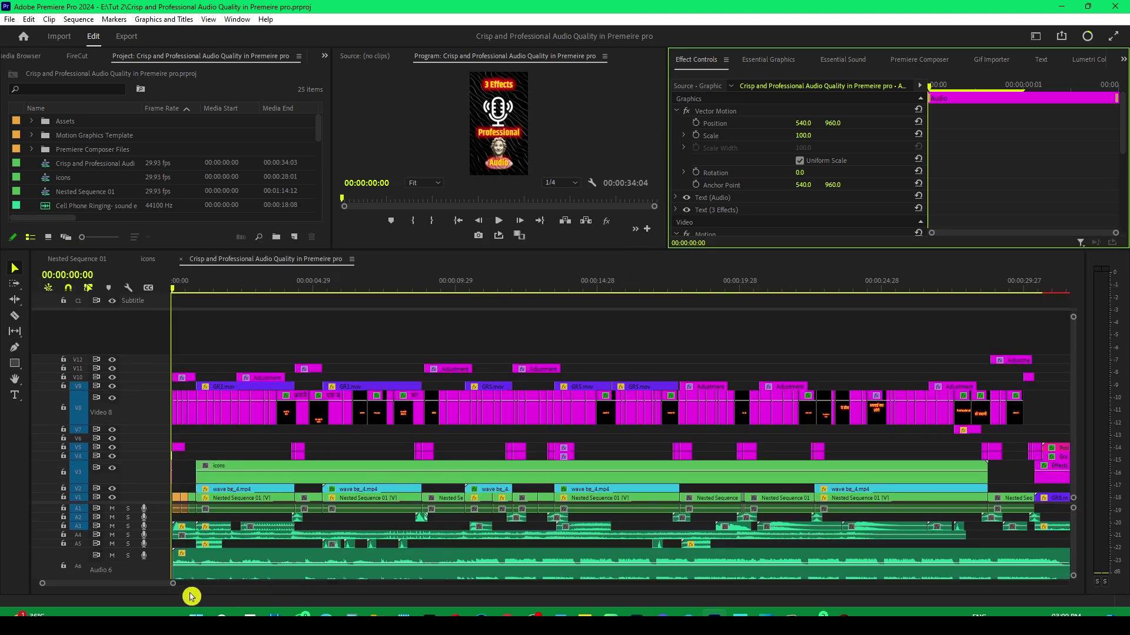
pyautogui.moveTo(173, 583); pyautogui.dragTo(290, 583)
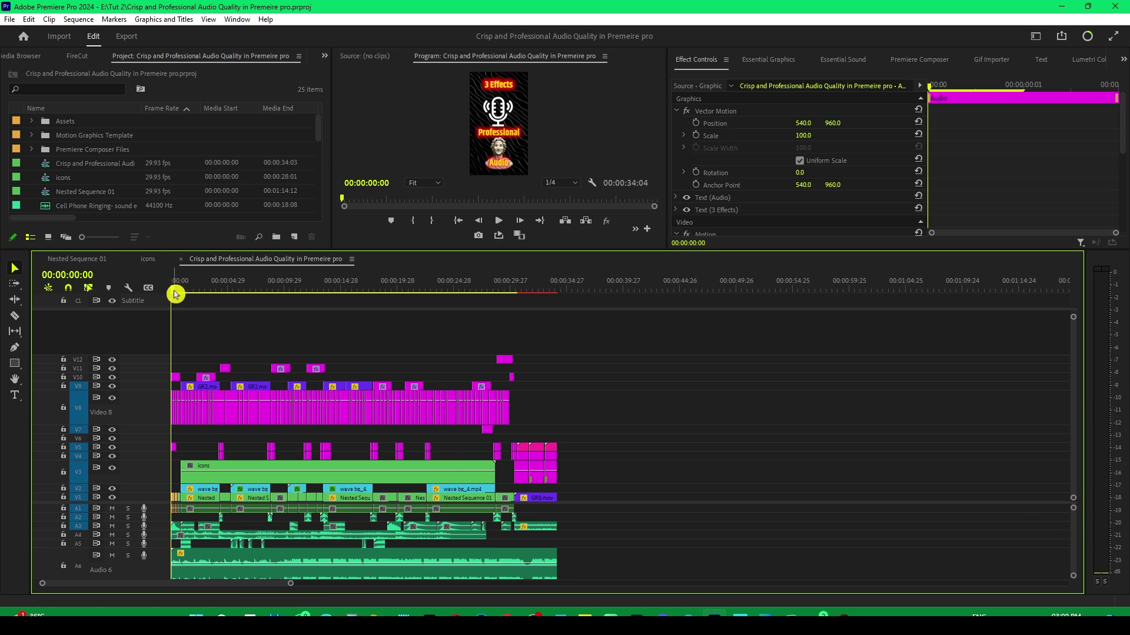
pyautogui.press('=')
pyautogui.press('=')
pyautogui.press('=')
pyautogui.press('=')
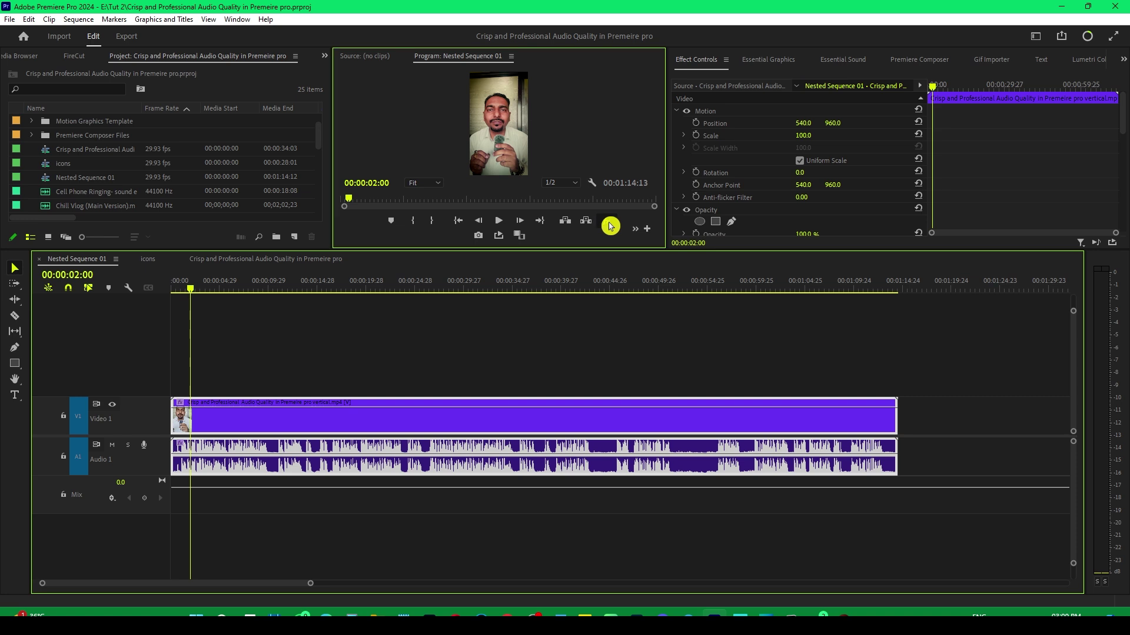
# Step: Toggle the effects mute, enlarge the program monitor, and review the opening seconds of Nested Sequence 01
pyautogui.click(611, 226)
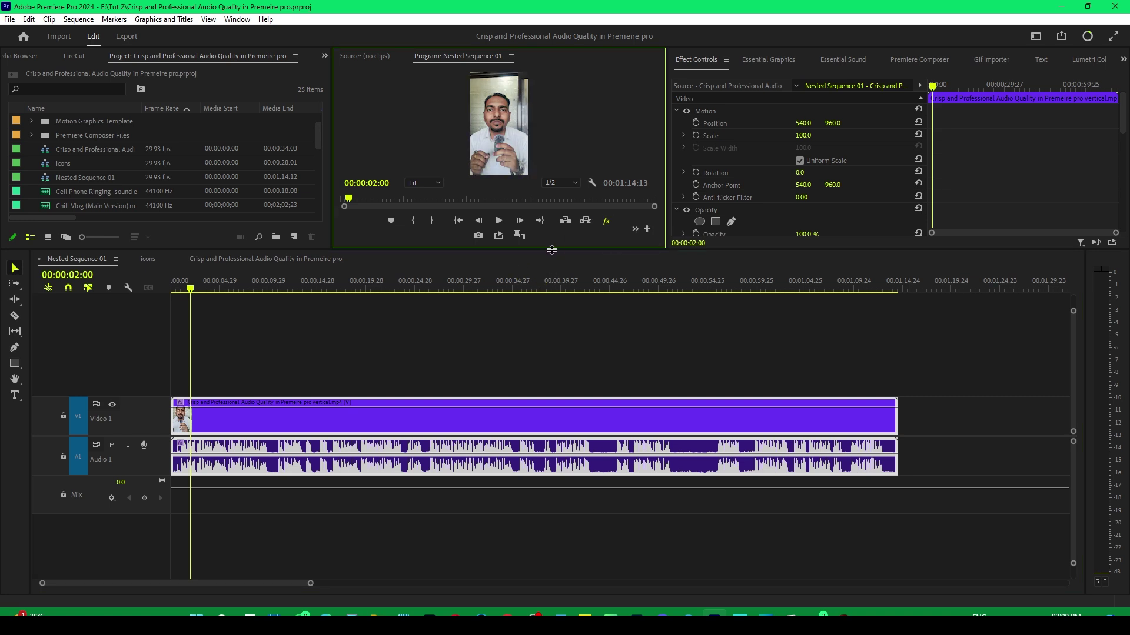
pyautogui.moveTo(552, 250); pyautogui.dragTo(552, 347)
pyautogui.moveTo(194, 391); pyautogui.dragTo(196, 391)
pyautogui.click(517, 148)
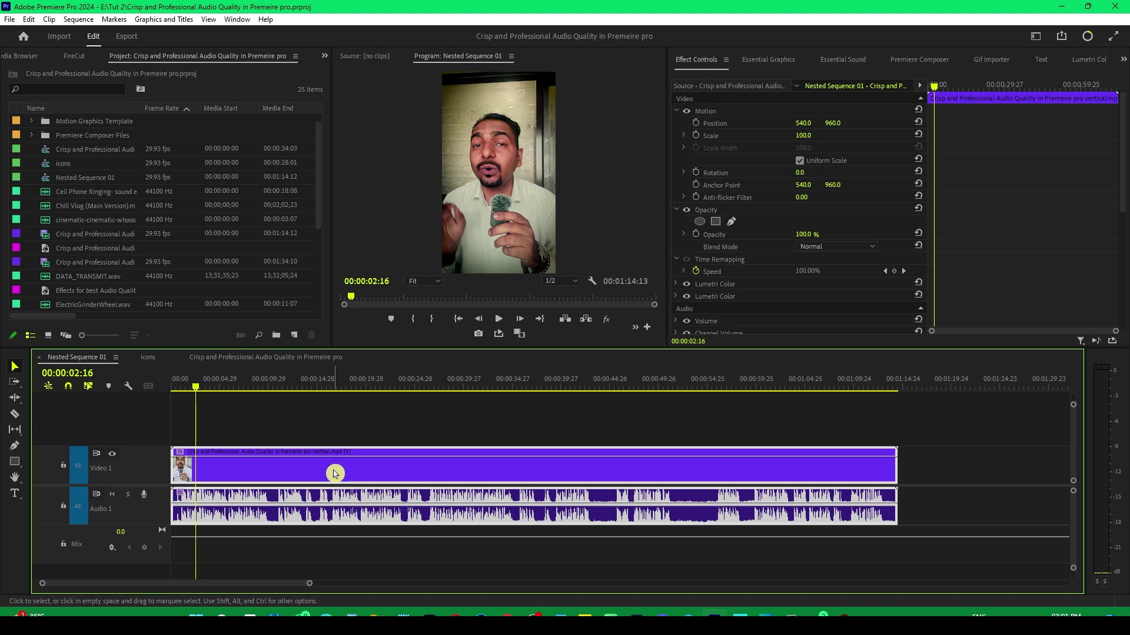
pyautogui.click(213, 387)
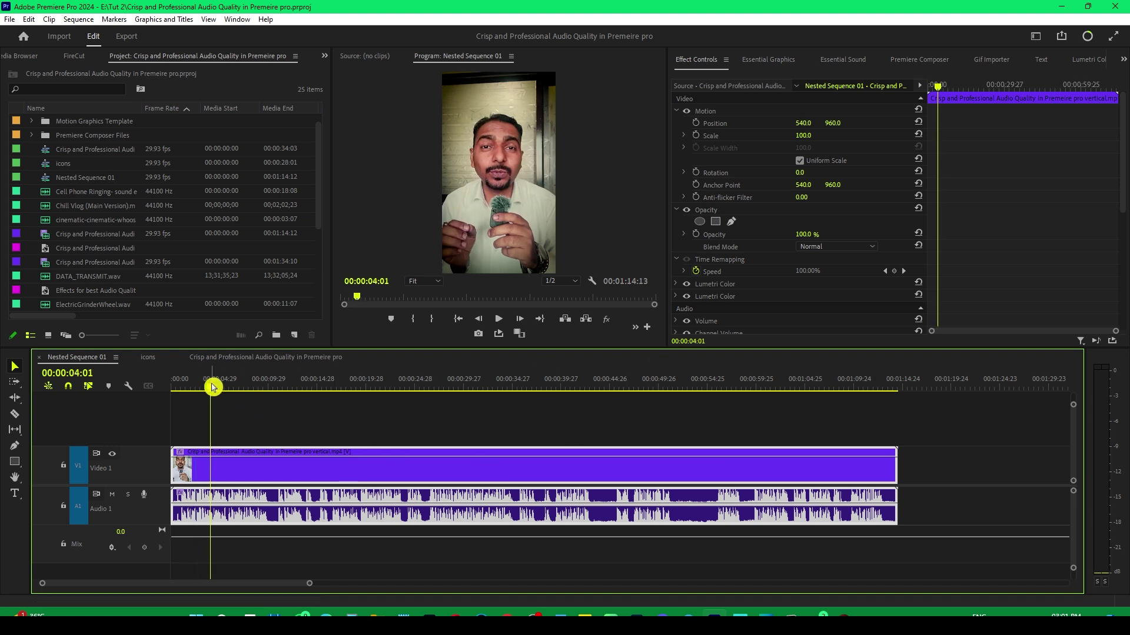
pyautogui.moveTo(223, 380); pyautogui.dragTo(229, 412)
# Step: Show the transcript of Nested Sequence 01 and filter it by filler words
pyautogui.click(1041, 60)
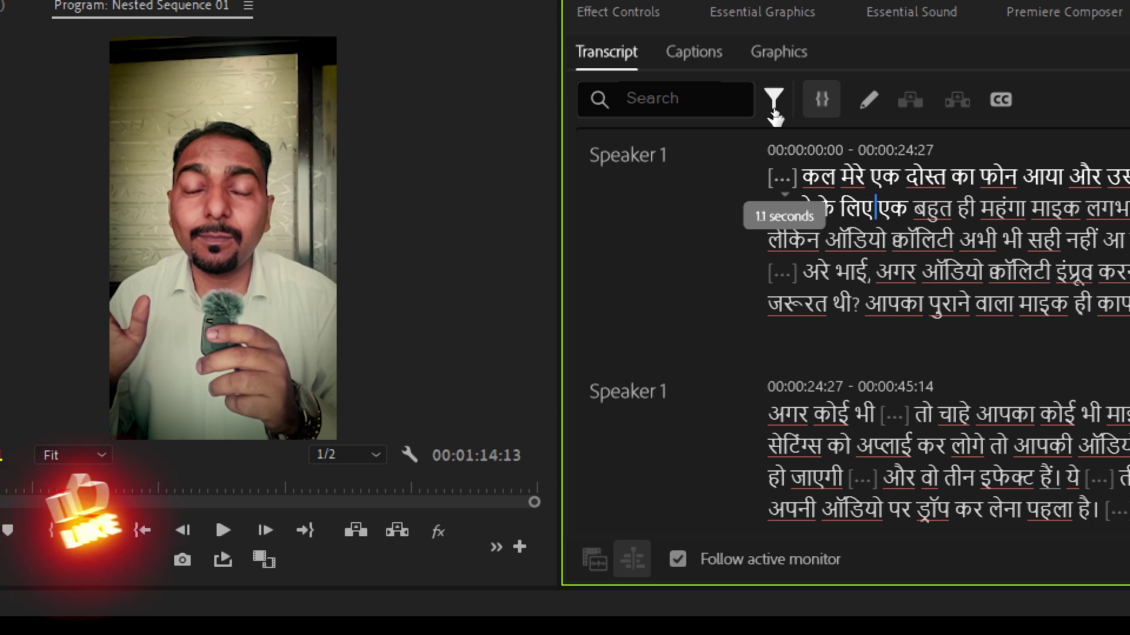
pyautogui.click(775, 109)
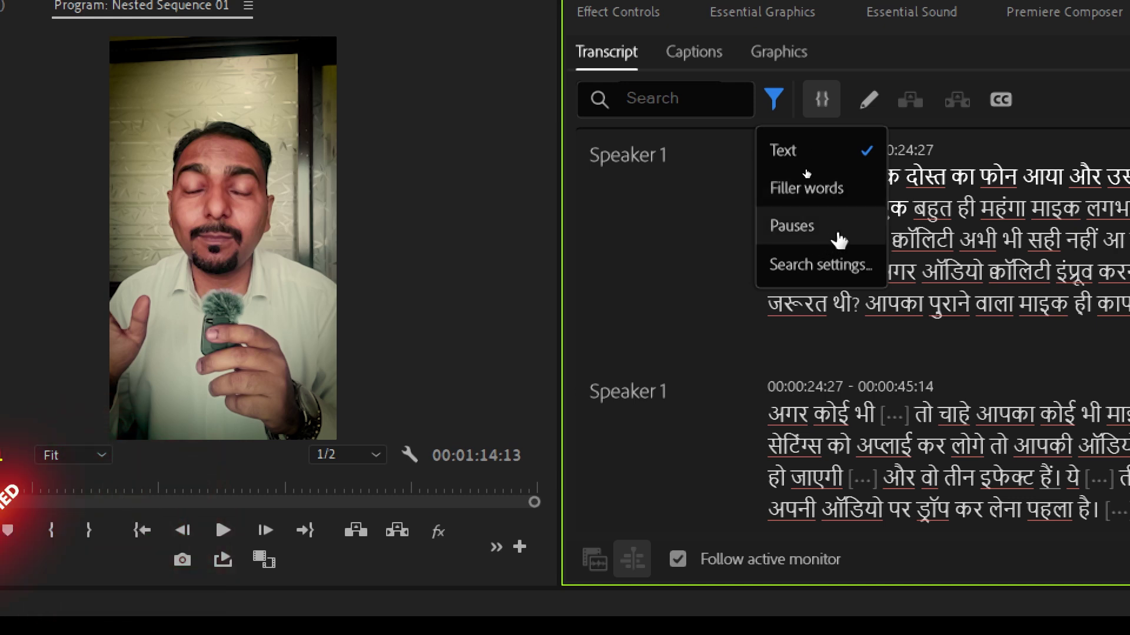
pyautogui.click(825, 195)
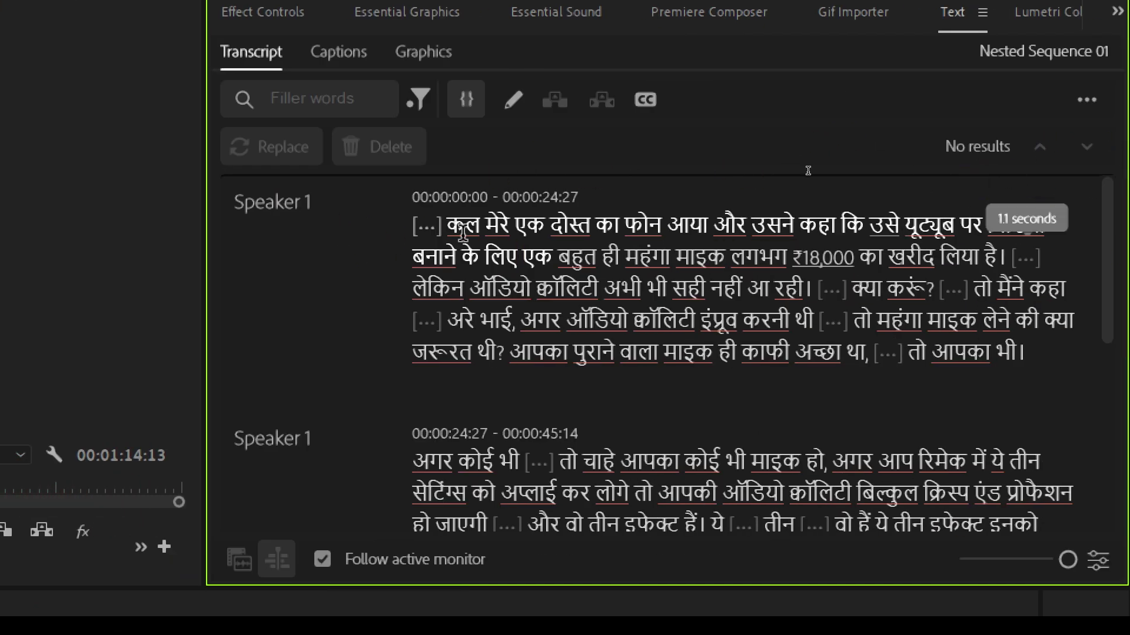
# Step: Filter the transcript by pauses and delete all of them from Nested Sequence 01 with the Extract option
pyautogui.click(418, 99)
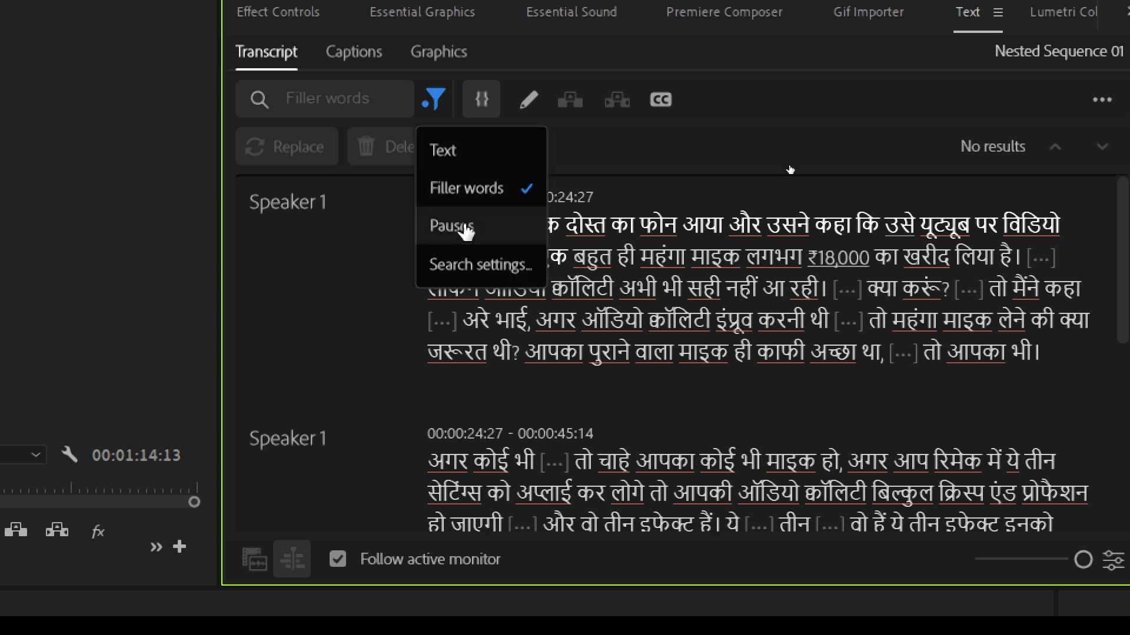
pyautogui.click(442, 227)
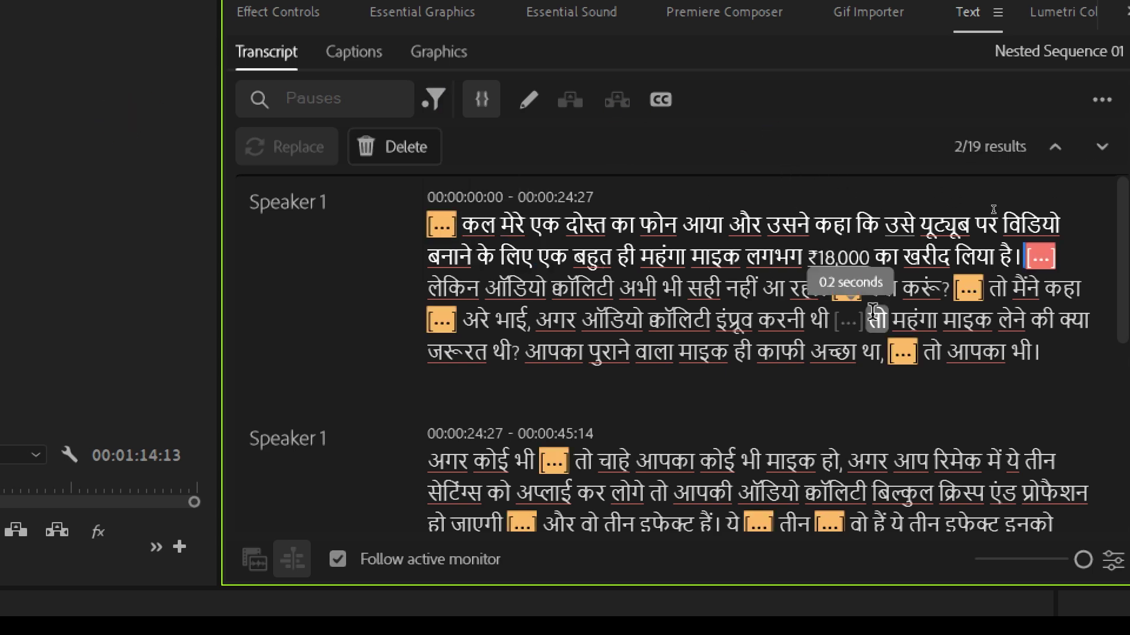
pyautogui.press('super+minus')
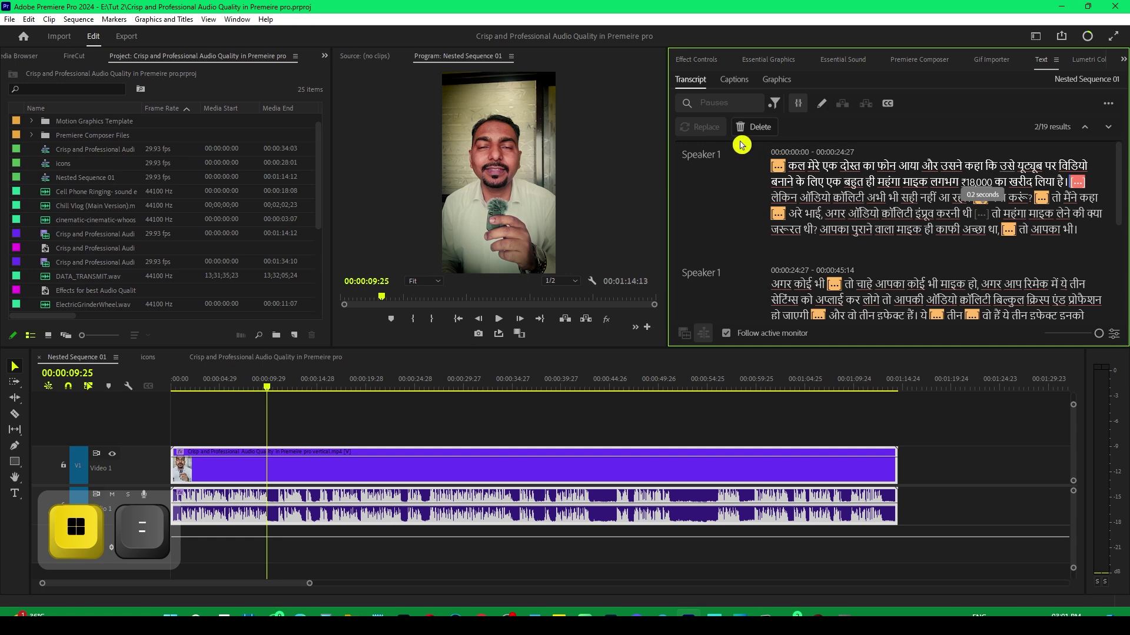
pyautogui.press('super+plus')
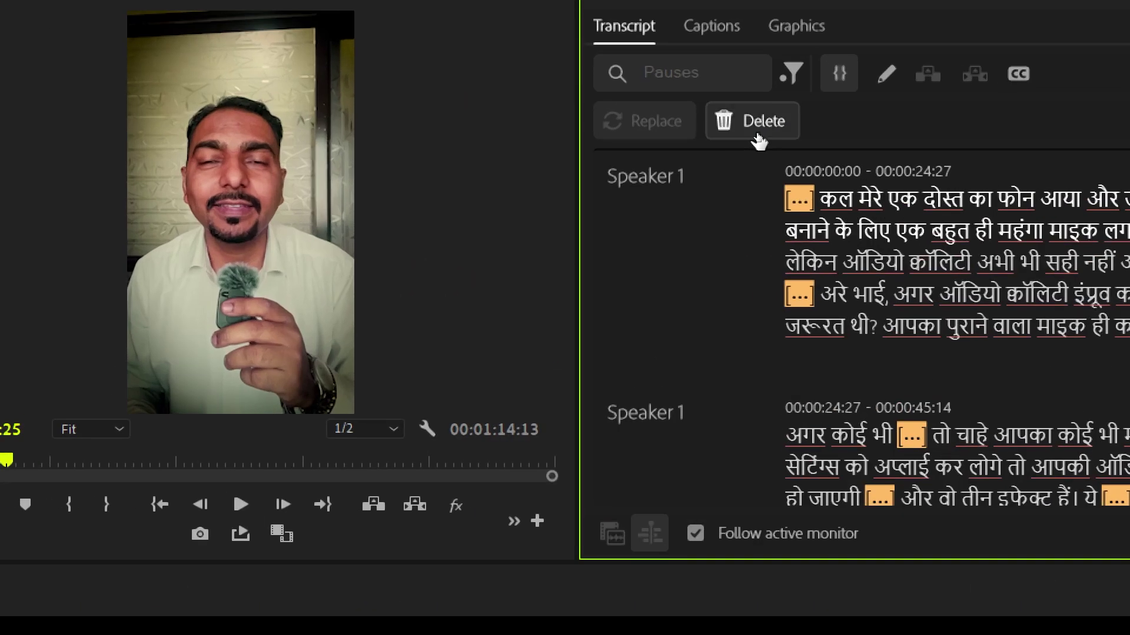
pyautogui.click(759, 137)
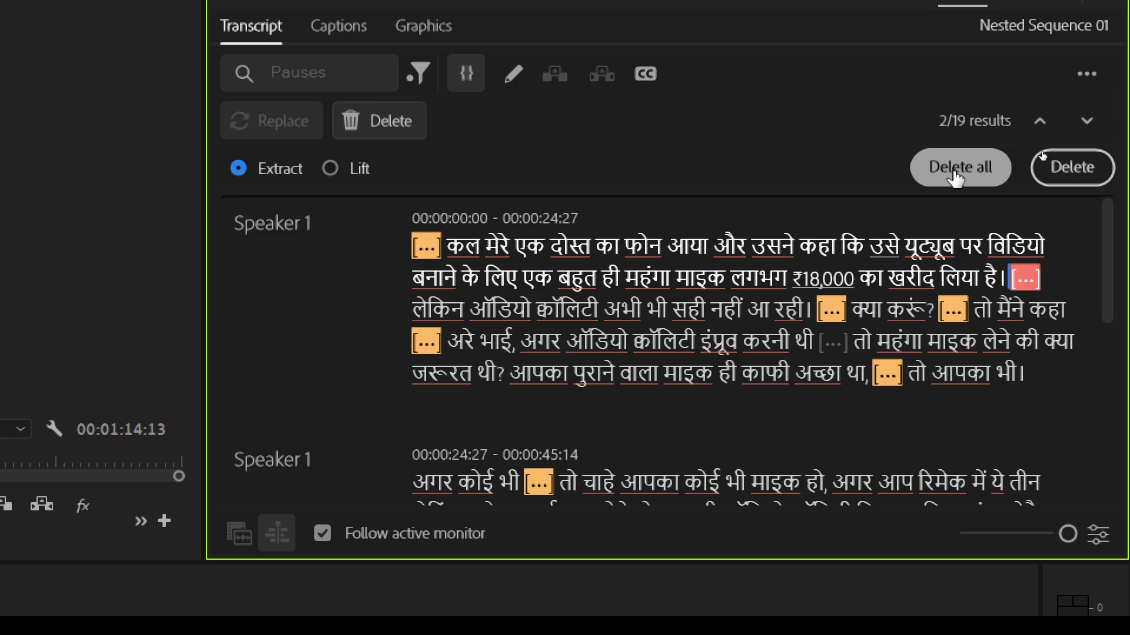
pyautogui.click(954, 176)
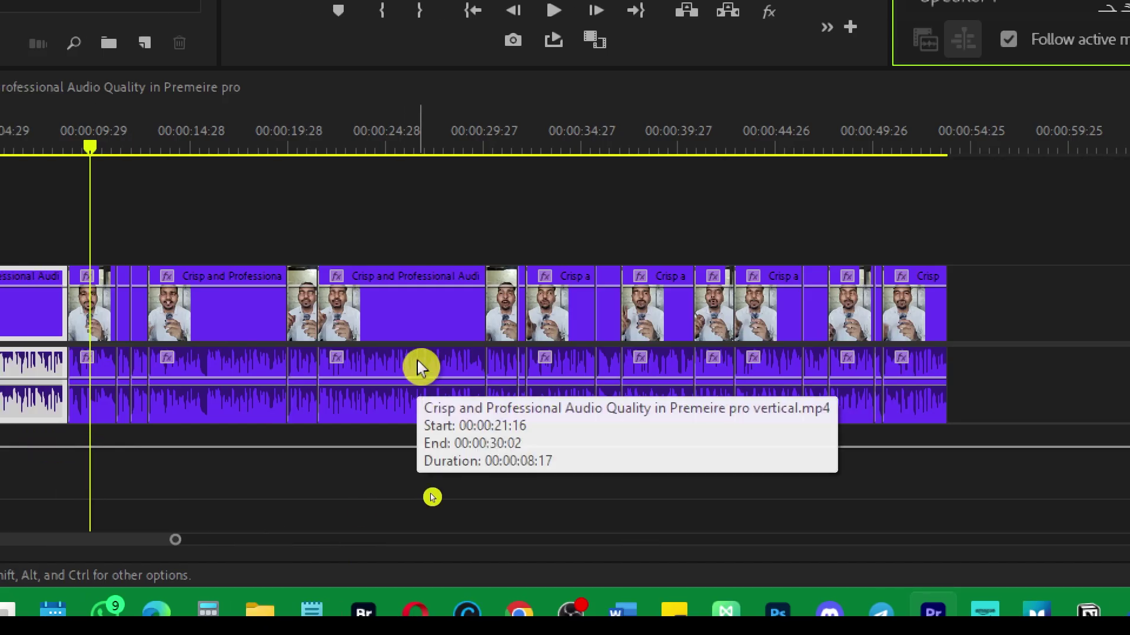
# Step: Undo the deletion of all transcript pauses in Nested Sequence 01
pyautogui.press('super+minus')
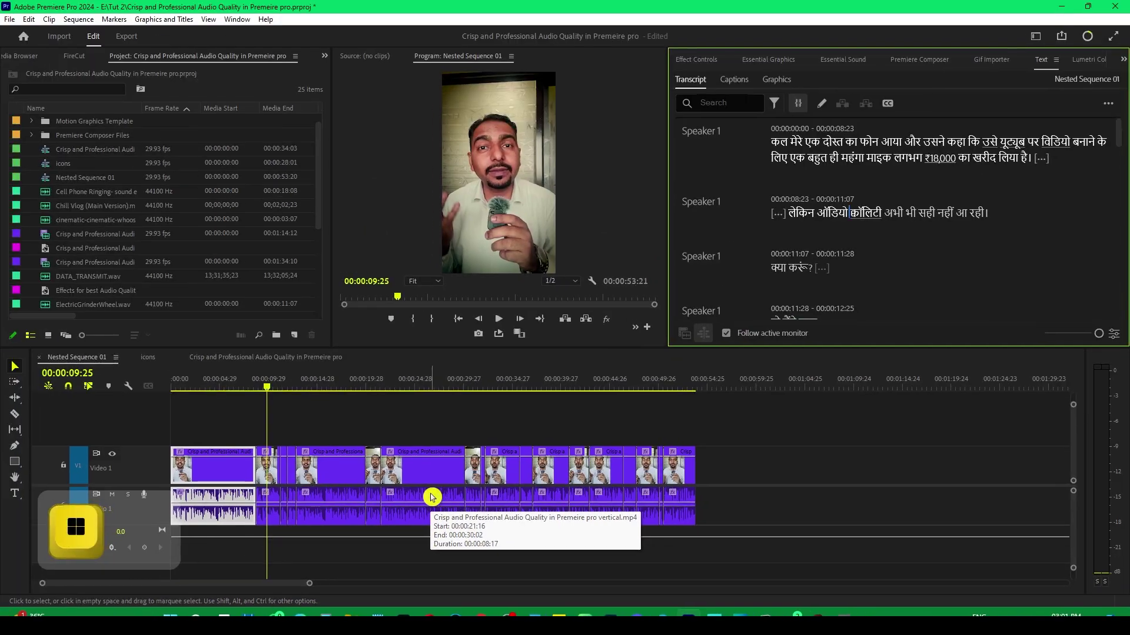
pyautogui.press('super+minus')
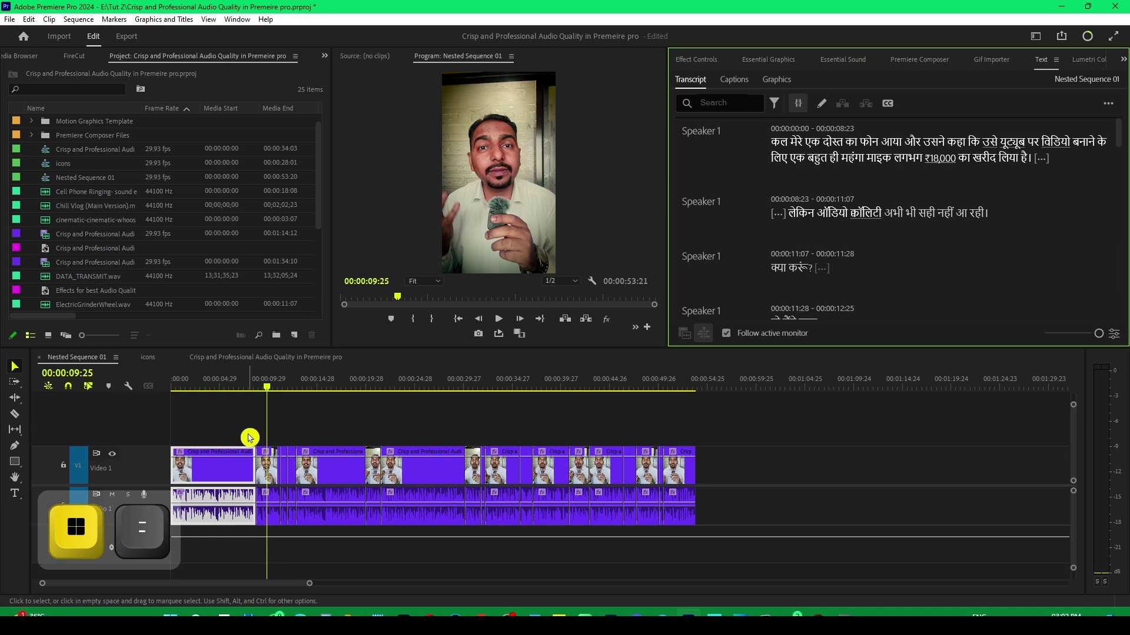
pyautogui.hotkey('ctrl', 'z')
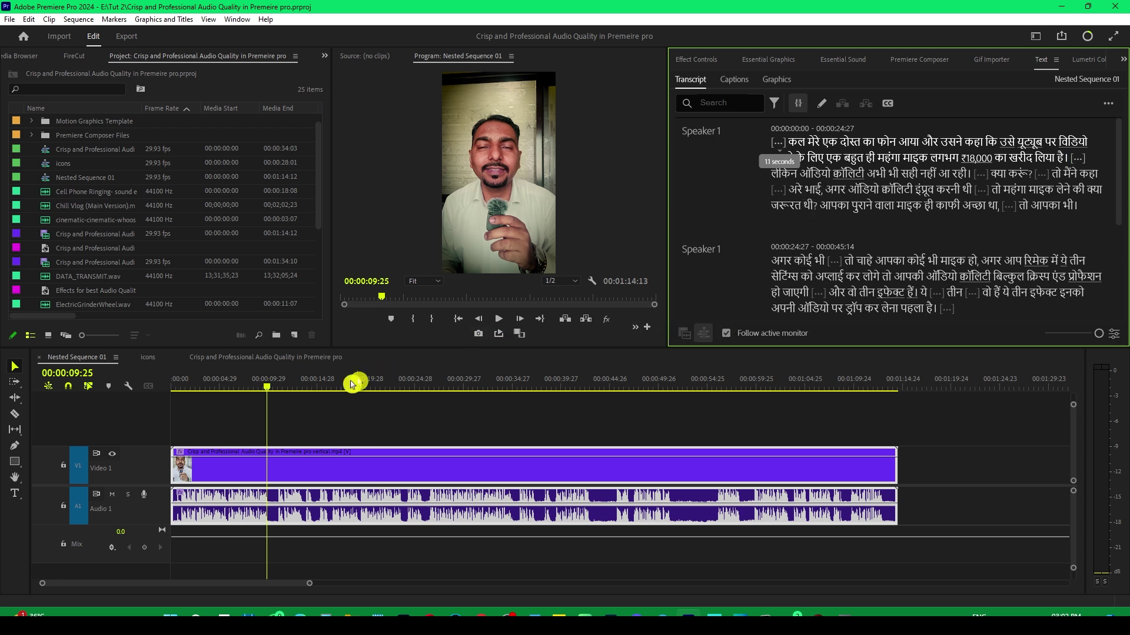
# Step: Switch to the main edited sequence and look at the clips at its beginning up close
pyautogui.click(251, 358)
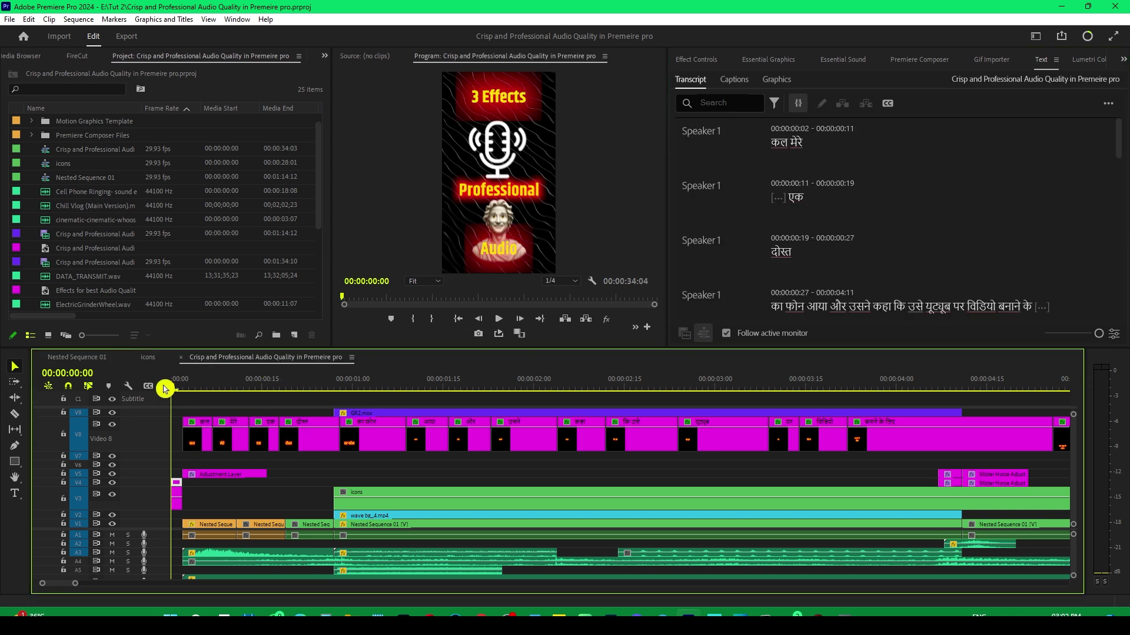
pyautogui.press('=')
pyautogui.press('=')
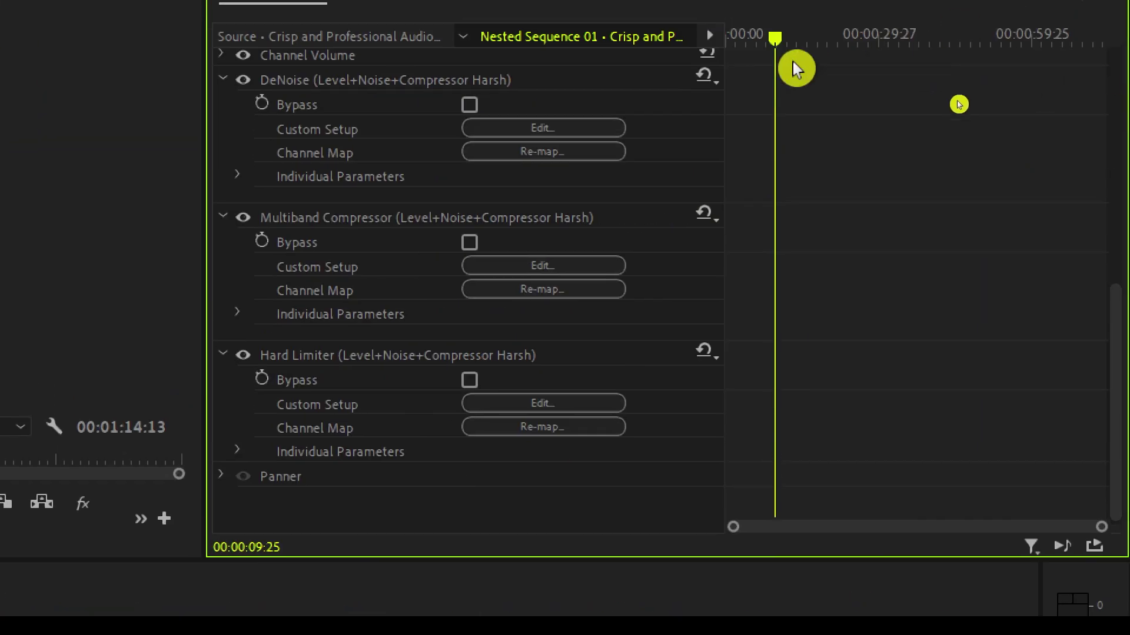
# Step: Review the custom setup presets of the nested clip's DeNoise effect, keep (Default), and close the editor
pyautogui.click(300, 70)
pyautogui.click(543, 128)
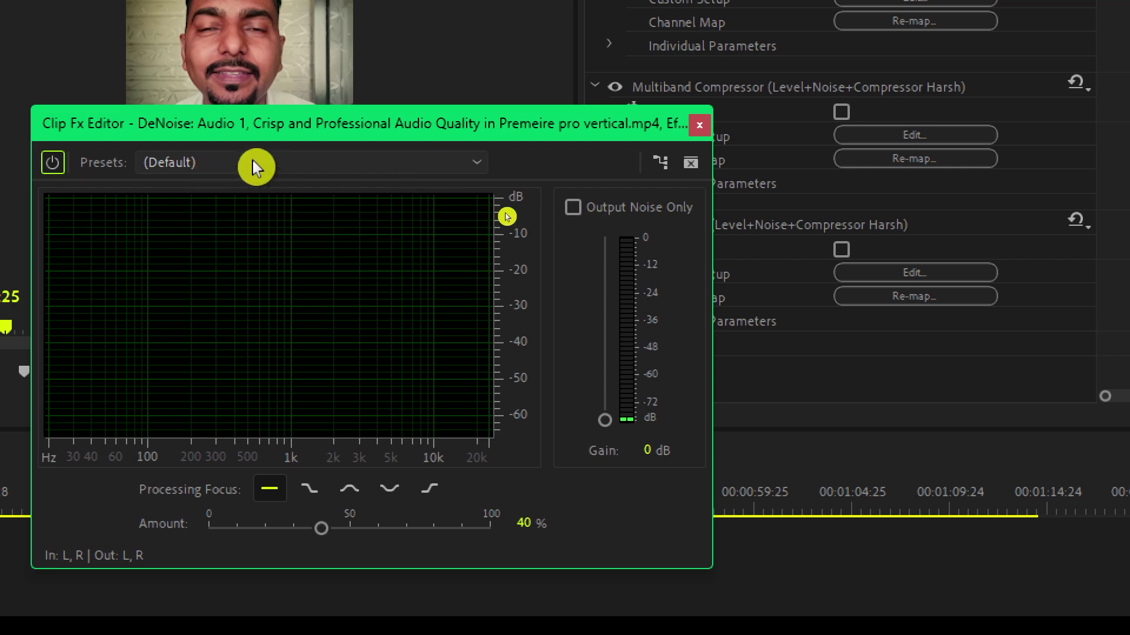
pyautogui.click(252, 162)
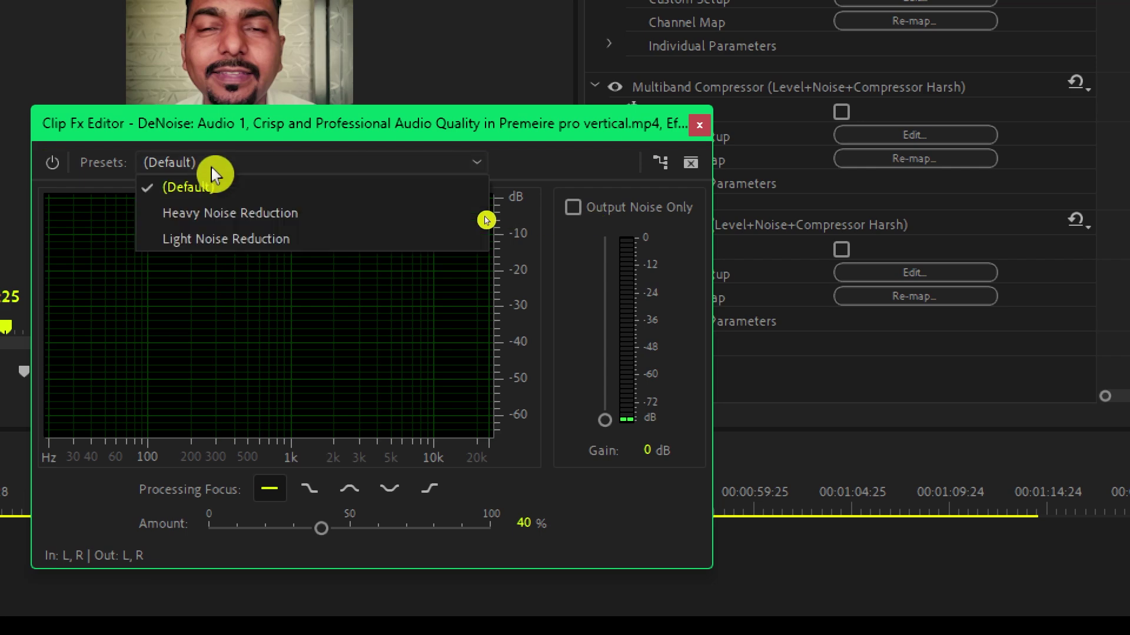
pyautogui.click(213, 168)
pyautogui.click(701, 124)
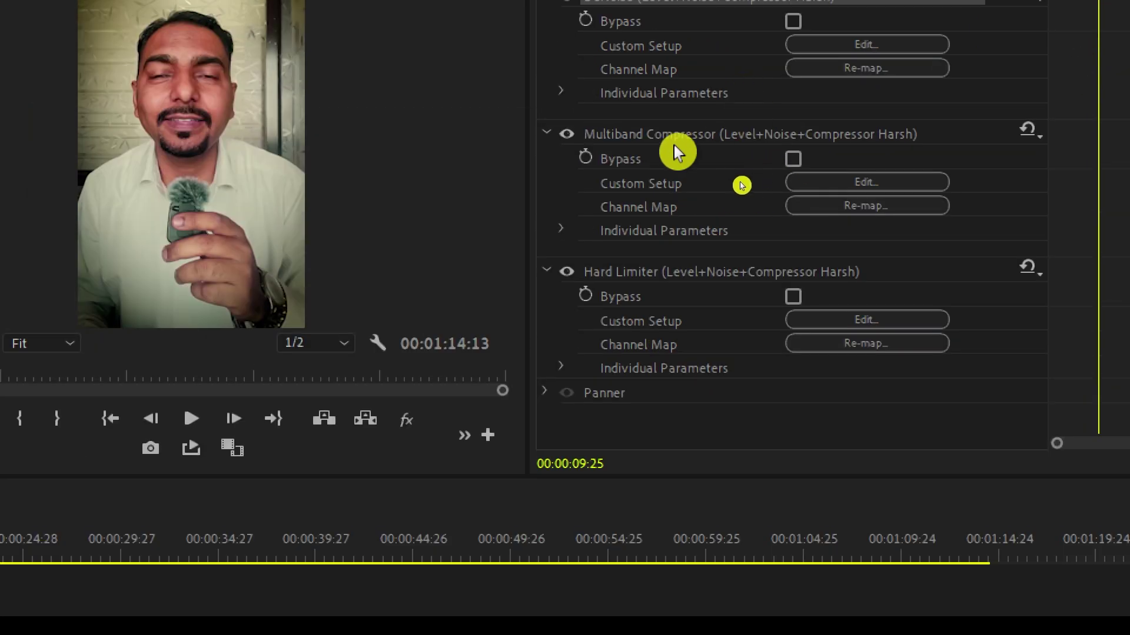
# Step: Choose the Enhance Highs preset in the Multiband Compressor's custom setup and close the editor
pyautogui.click(724, 92)
pyautogui.click(874, 181)
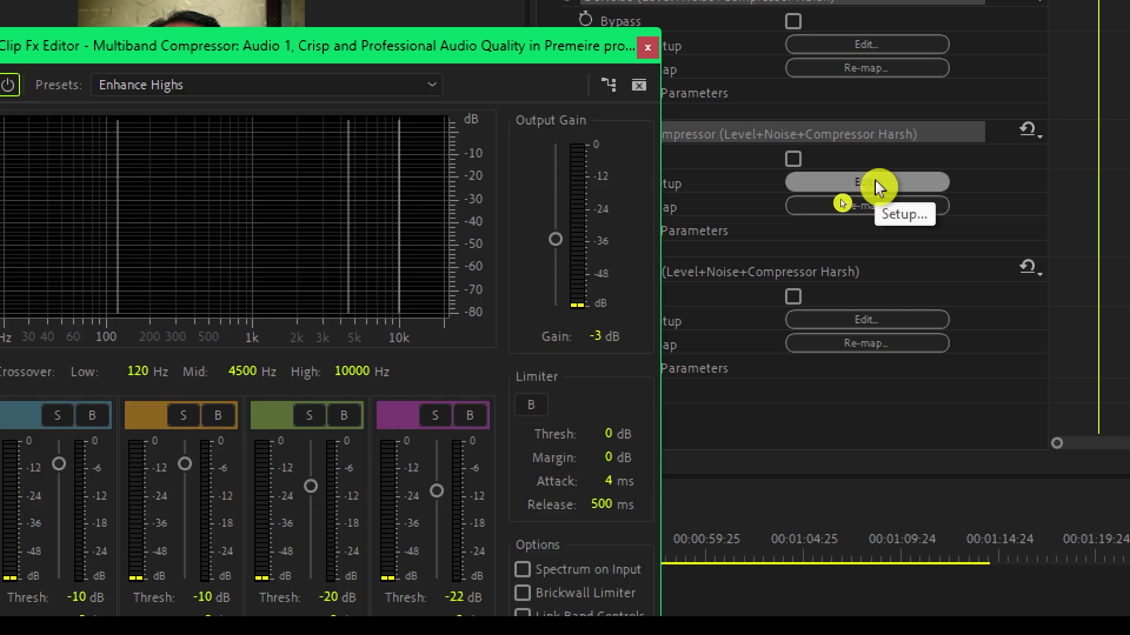
pyautogui.click(190, 82)
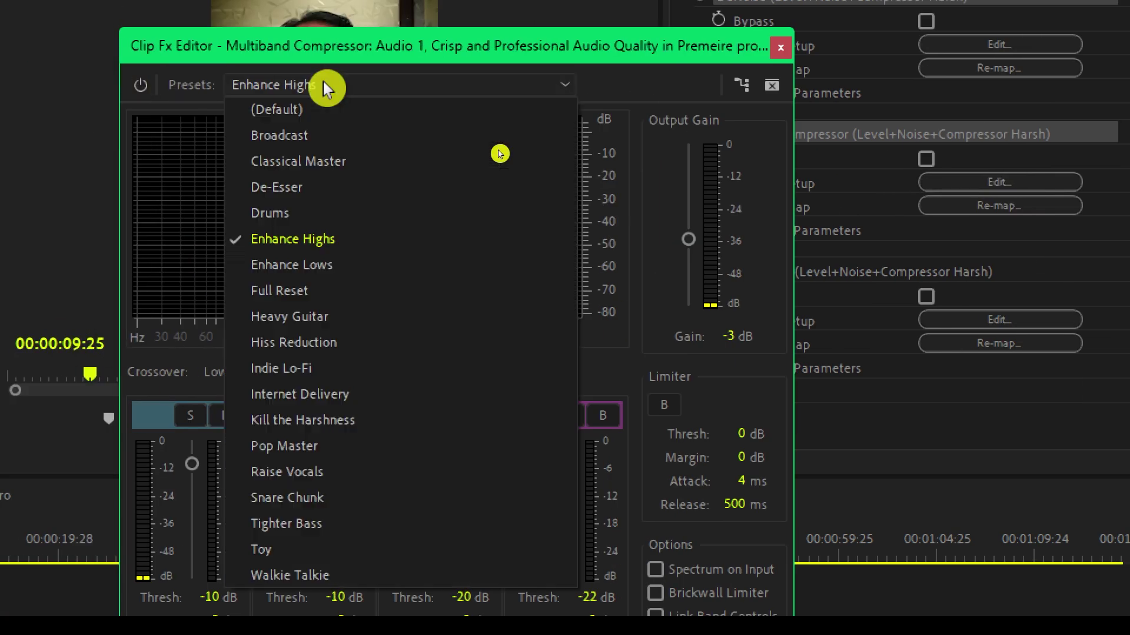
pyautogui.click(347, 237)
pyautogui.click(476, 96)
pyautogui.click(512, 81)
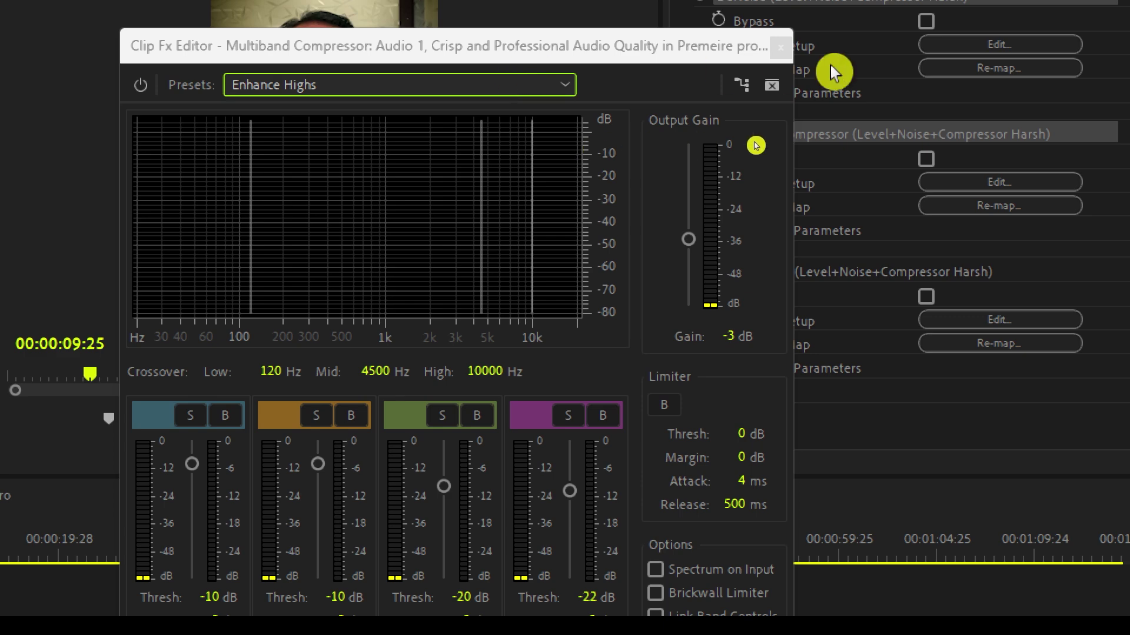
pyautogui.click(779, 46)
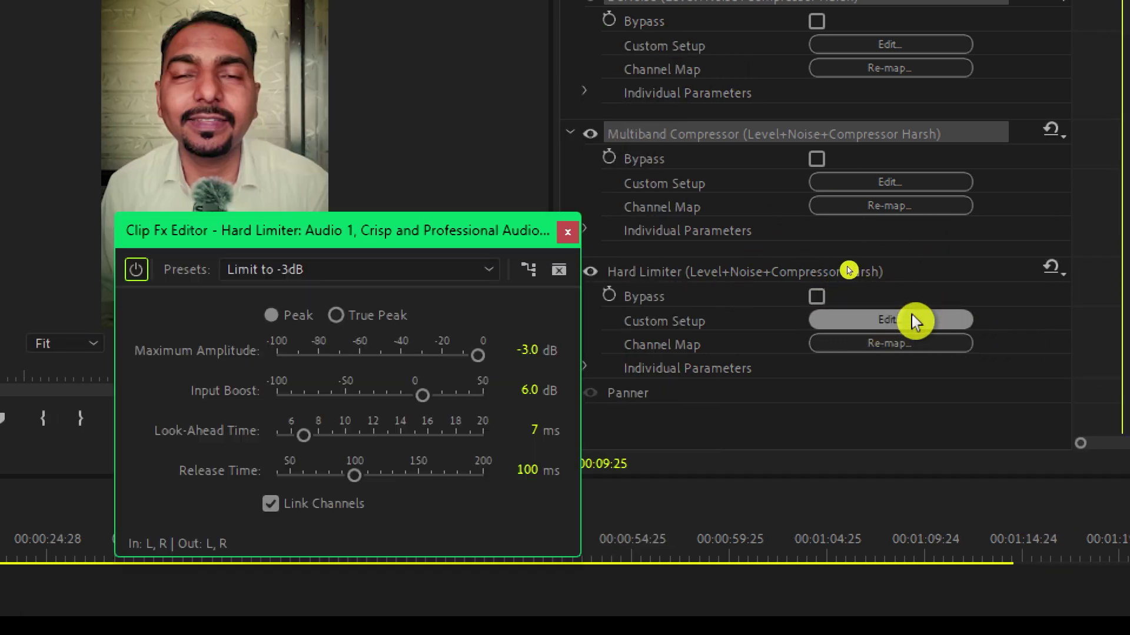
# Step: Choose the Limit to -3dB preset in the Hard Limiter's custom setup and close the editor
pyautogui.click(369, 269)
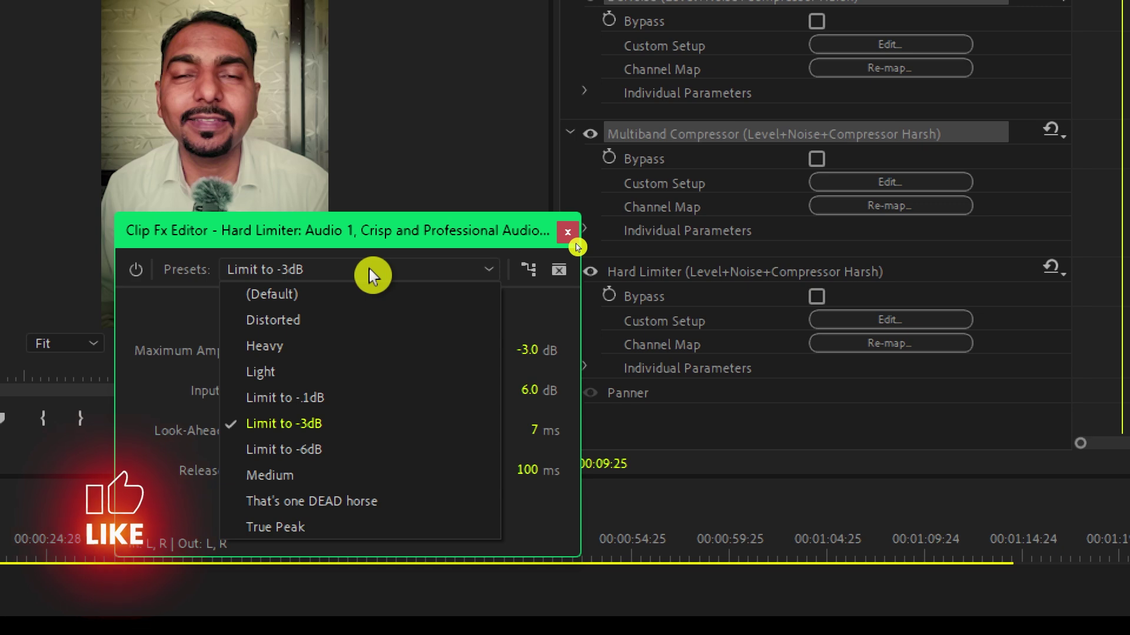
pyautogui.click(336, 426)
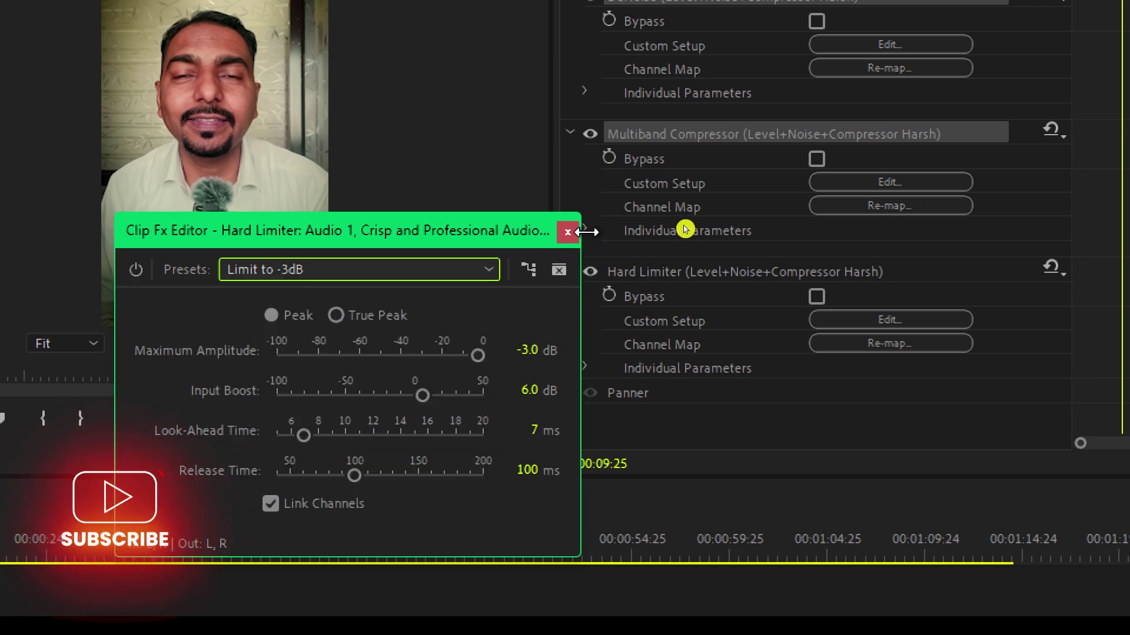
pyautogui.click(568, 232)
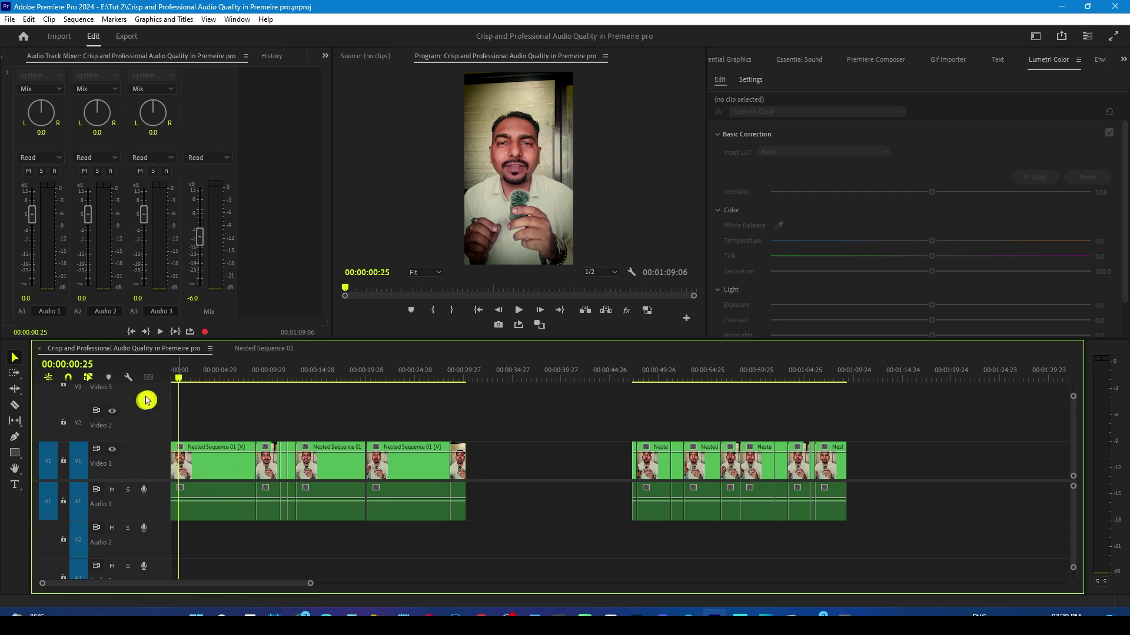
# Step: Place the account icon GIF from the Assets bin on Video 2 above the start of the first nested clip
pyautogui.moveTo(184, 383); pyautogui.dragTo(174, 379)
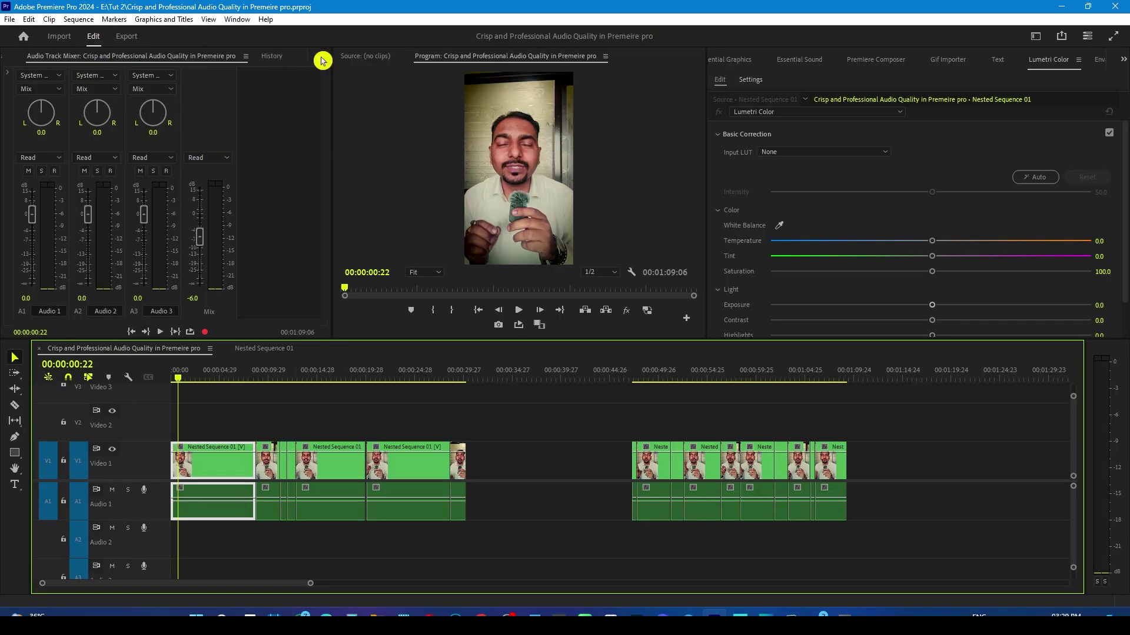
pyautogui.click(323, 57)
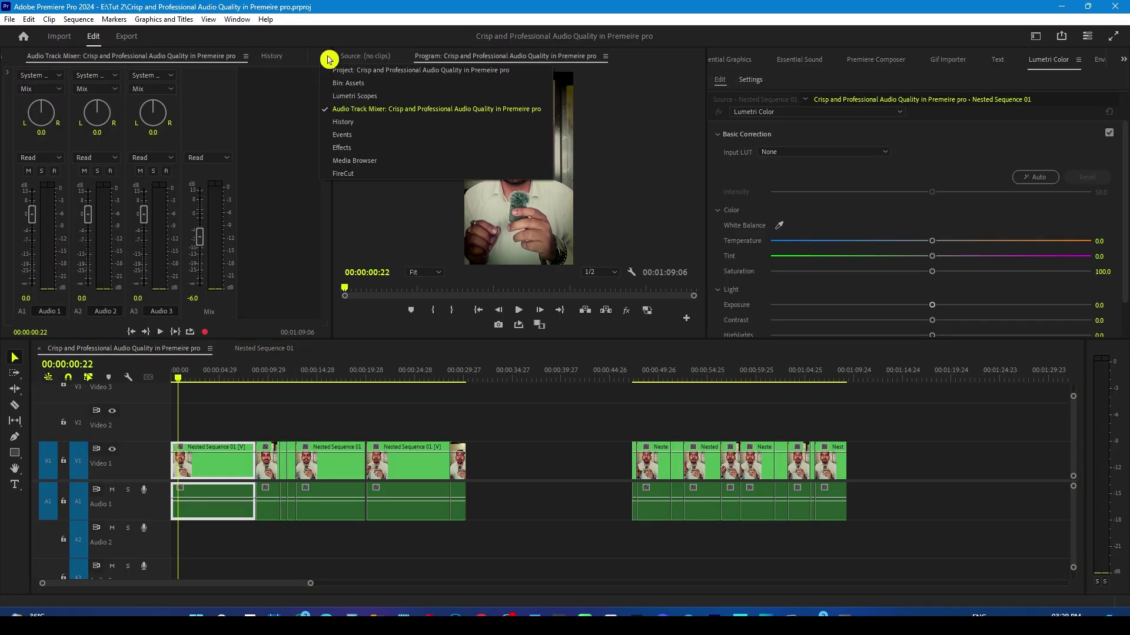
pyautogui.click(404, 83)
pyautogui.click(66, 308)
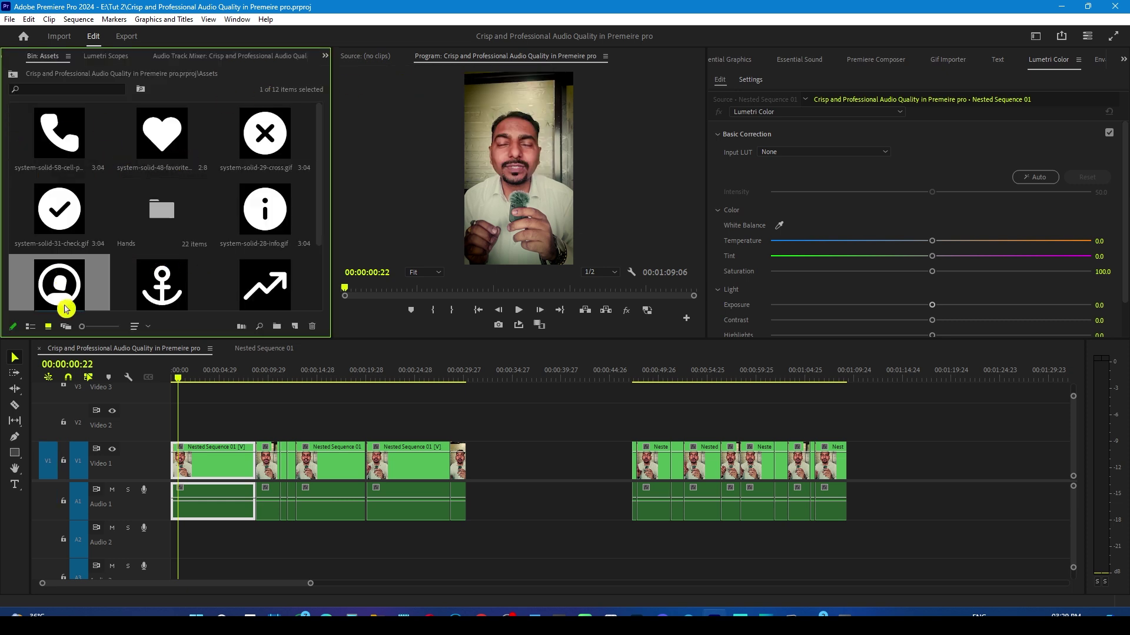
pyautogui.moveTo(53, 291); pyautogui.dragTo(200, 429)
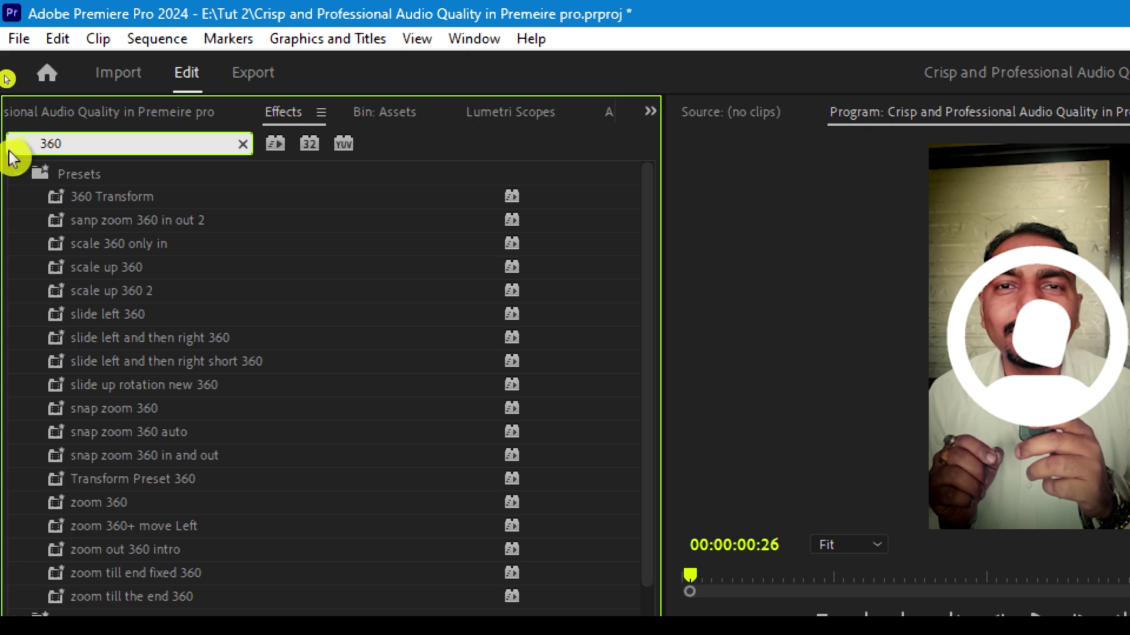
# Step: Apply the 360 Transform preset to the account icon clip on Video 2 and show its Transform settings
pyautogui.click(103, 194)
pyautogui.press('super+minus')
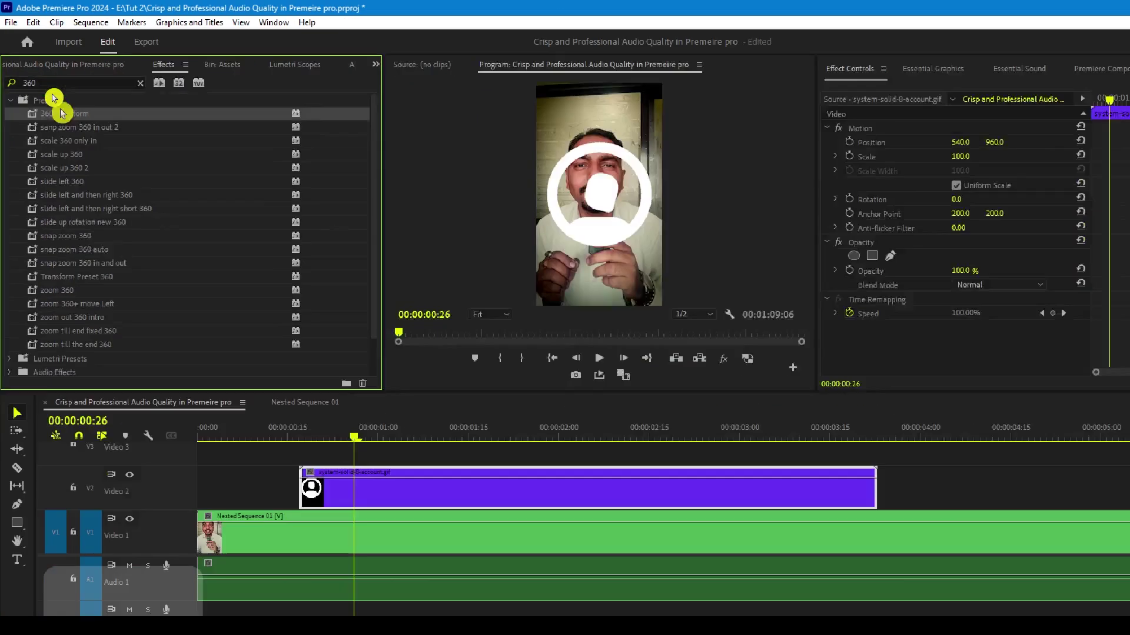
pyautogui.moveTo(104, 194); pyautogui.dragTo(297, 421)
pyautogui.scroll(-3, 867, 207)
pyautogui.press('super+plus')
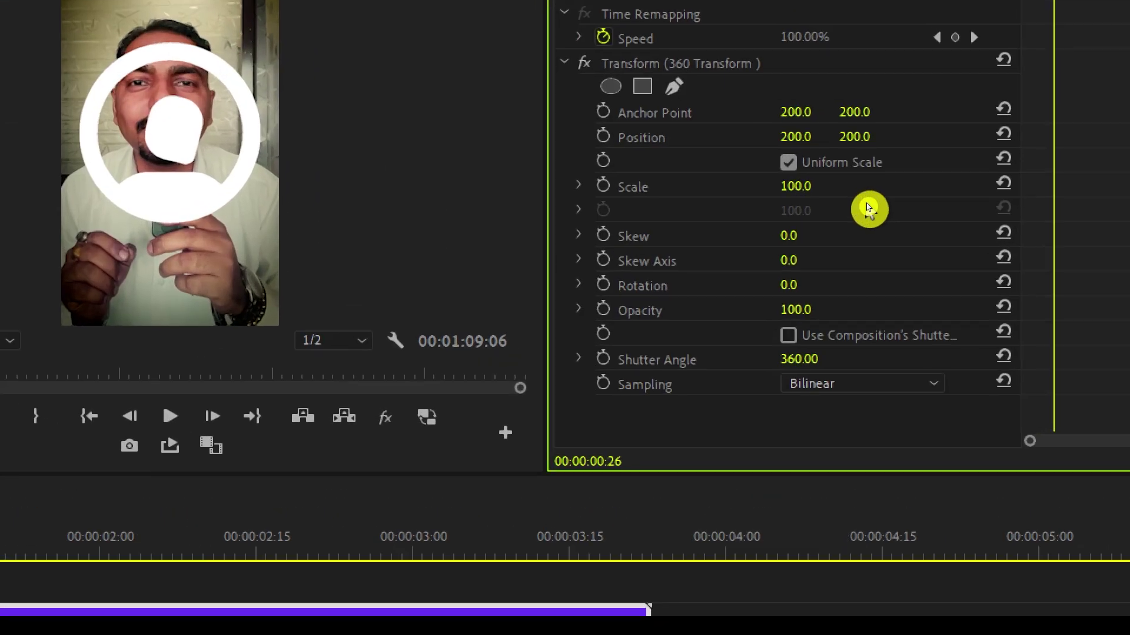
# Step: Keyframe the account icon's Transform position and scale at 00:00:00:26, and set the scale to 300 at 00:00:00:17
pyautogui.click(603, 136)
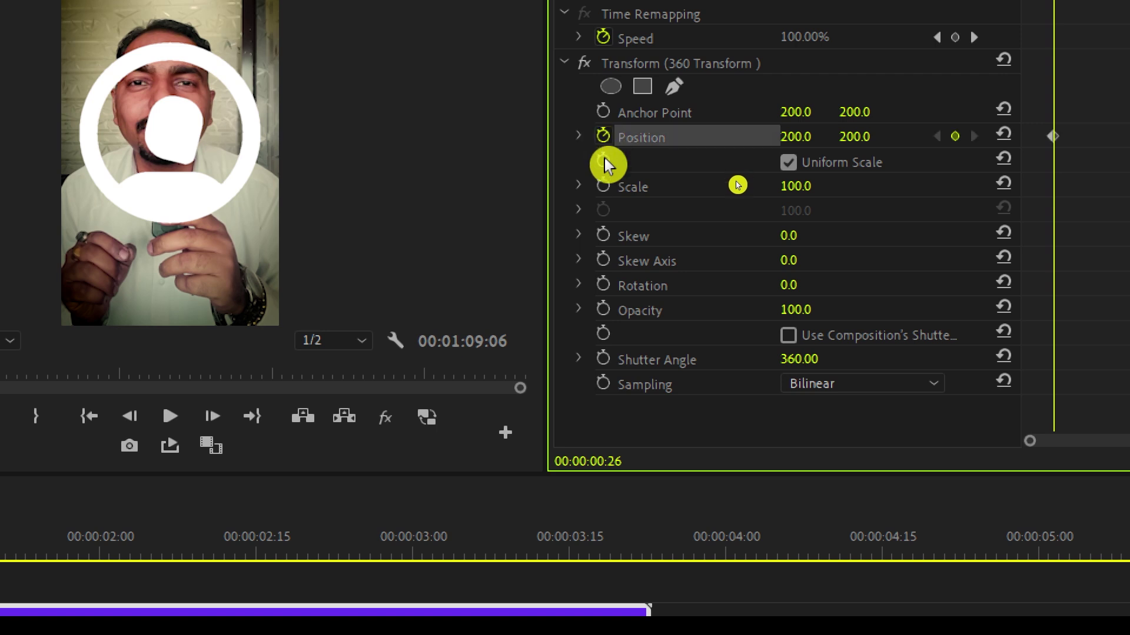
pyautogui.click(603, 187)
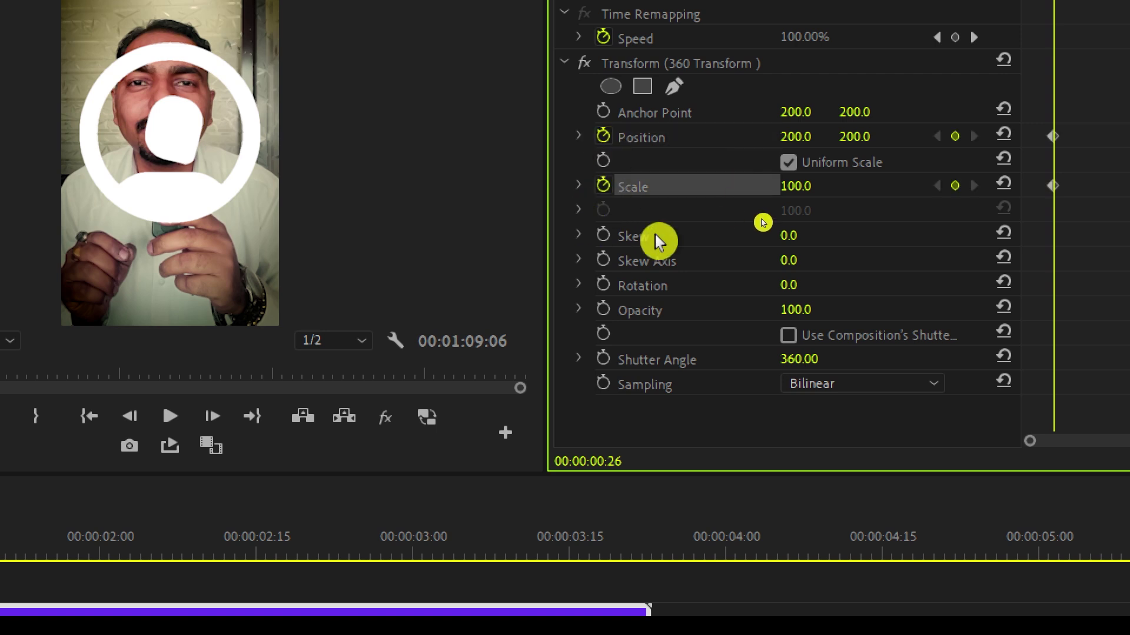
pyautogui.moveTo(1002, 19); pyautogui.dragTo(972, 20)
pyautogui.moveTo(747, 235); pyautogui.dragTo(1013, 264)
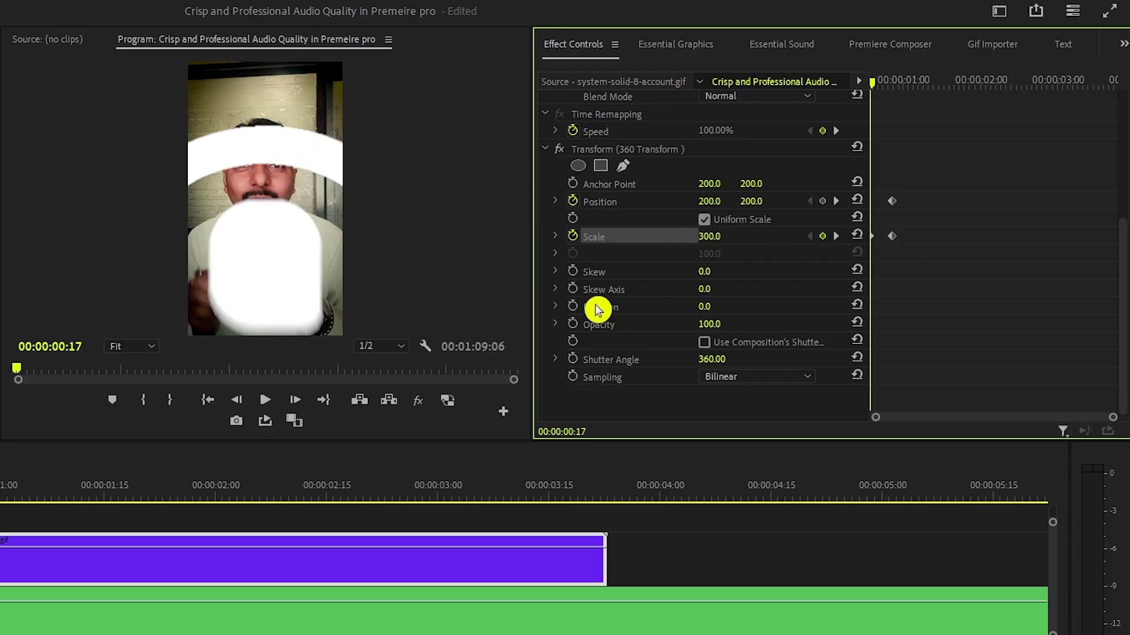
# Step: Animate the account icon's Transform rotation from -27° at 00:00:00:17 to 0° in line with the position and scale keyframes
pyautogui.click(573, 306)
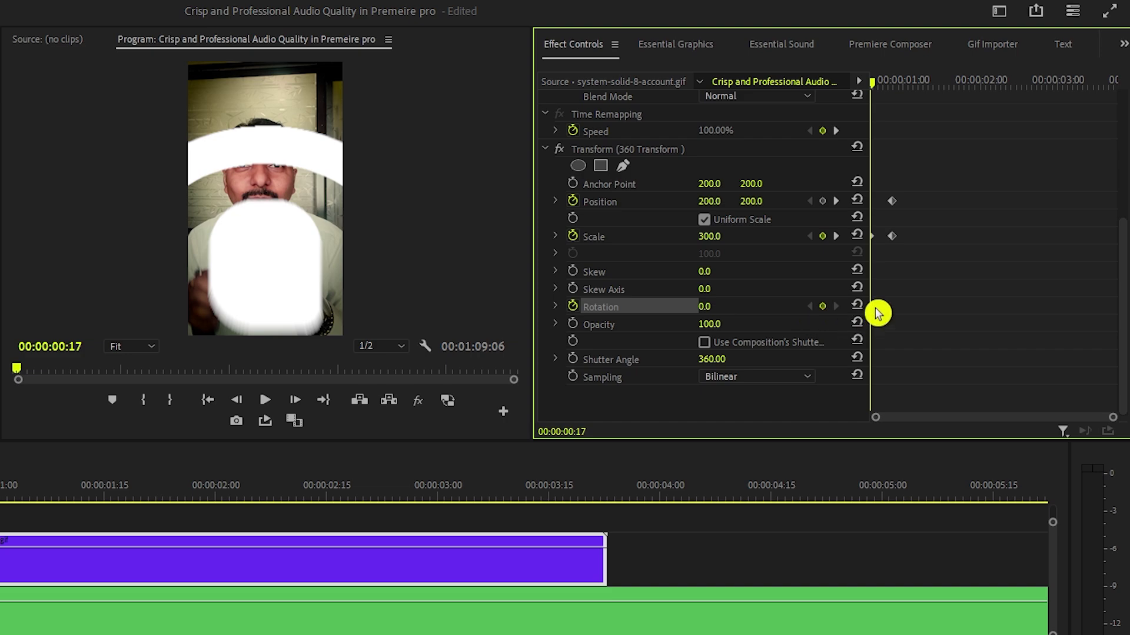
pyautogui.moveTo(875, 308); pyautogui.dragTo(896, 307)
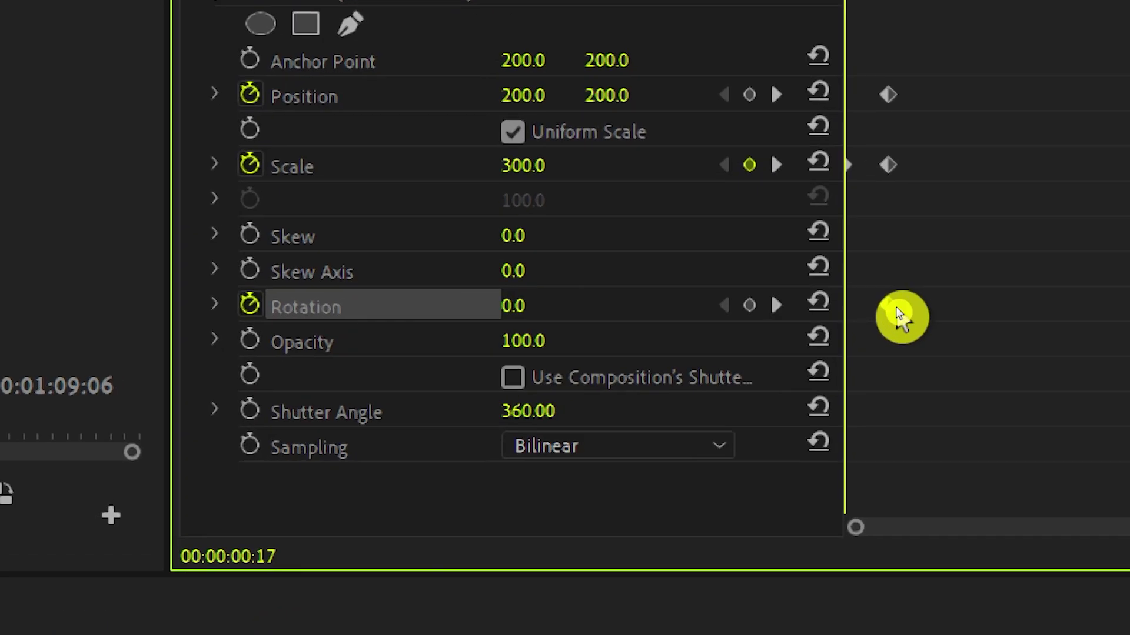
pyautogui.hotkey('ctrl', 'z')
pyautogui.moveTo(705, 306); pyautogui.dragTo(689, 306)
pyautogui.press('space')
pyautogui.press('Up')
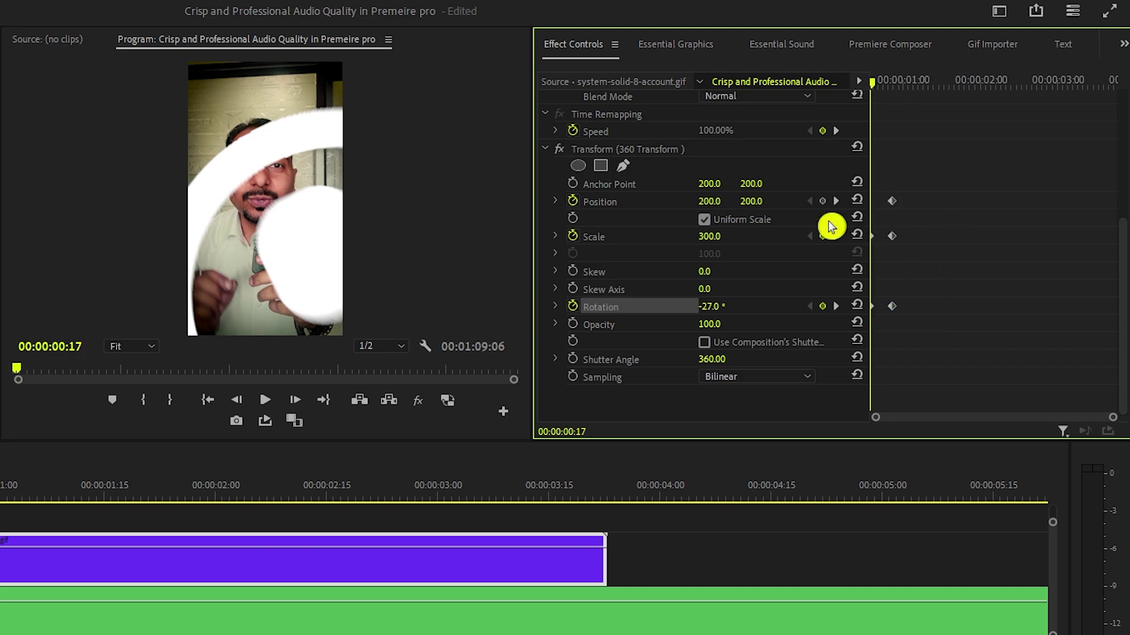
# Step: Give the account icon's Transform keyframes smooth temporal interpolation and shape the Scale velocity so the shrink starts fast and settles gently
pyautogui.moveTo(946, 177); pyautogui.dragTo(882, 344)
pyautogui.rightClick(891, 200)
pyautogui.moveTo(969, 343)
pyautogui.click(858, 361)
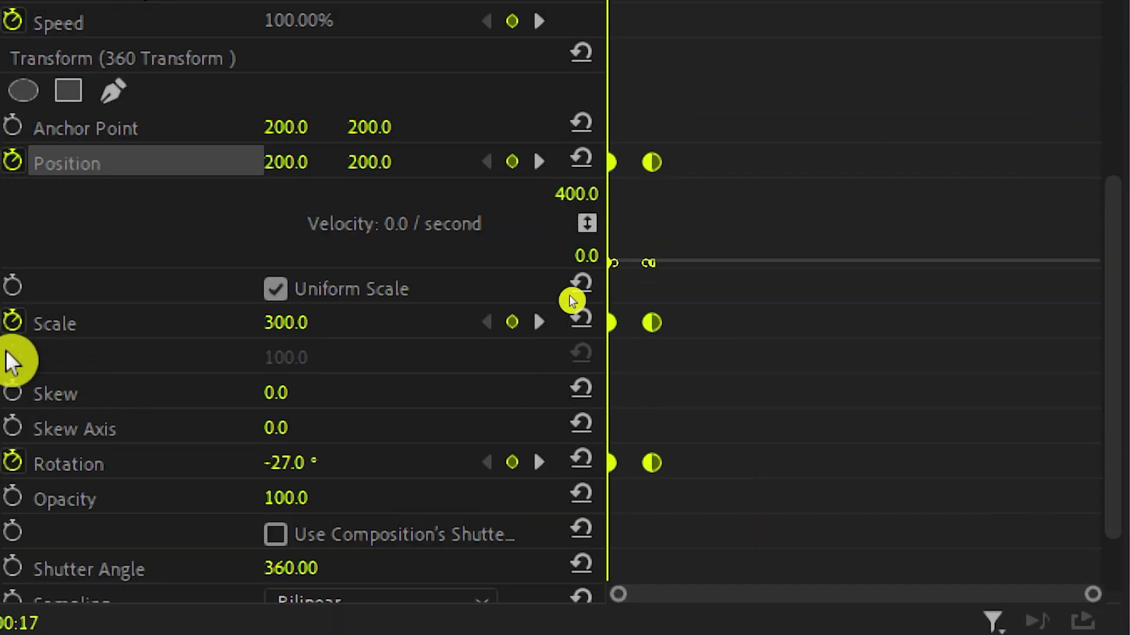
pyautogui.click(2, 323)
pyautogui.moveTo(646, 504); pyautogui.dragTo(616, 500)
pyautogui.click(782, 343)
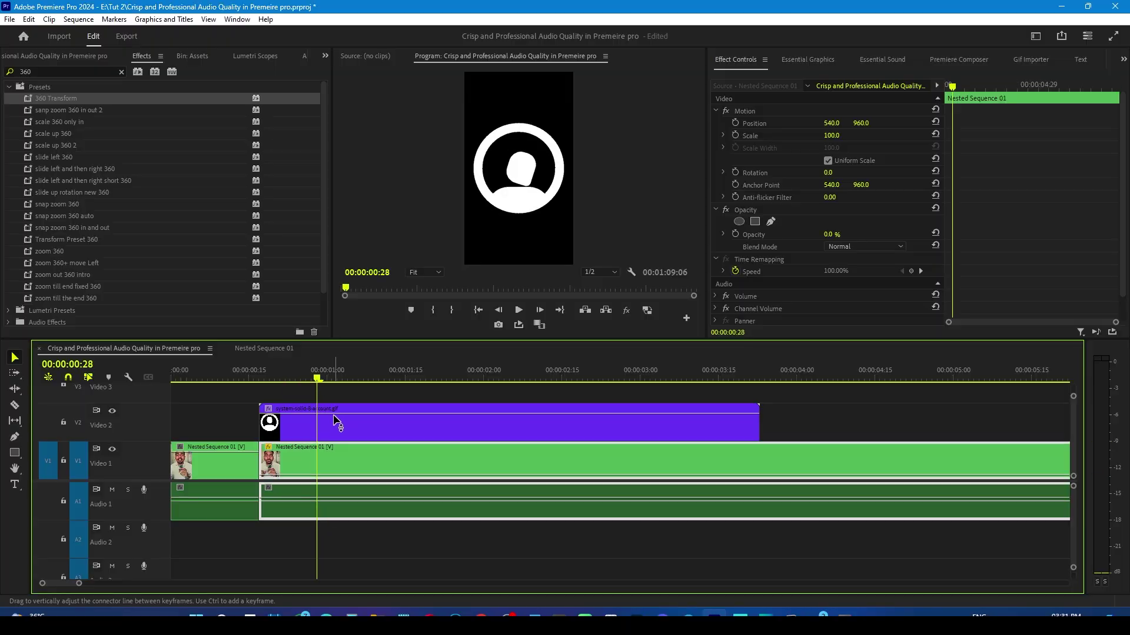
# Step: Move the account icon clip up to Video 3, reduce the video track heights and enlarge the timeline area
pyautogui.moveTo(357, 431); pyautogui.dragTo(358, 400)
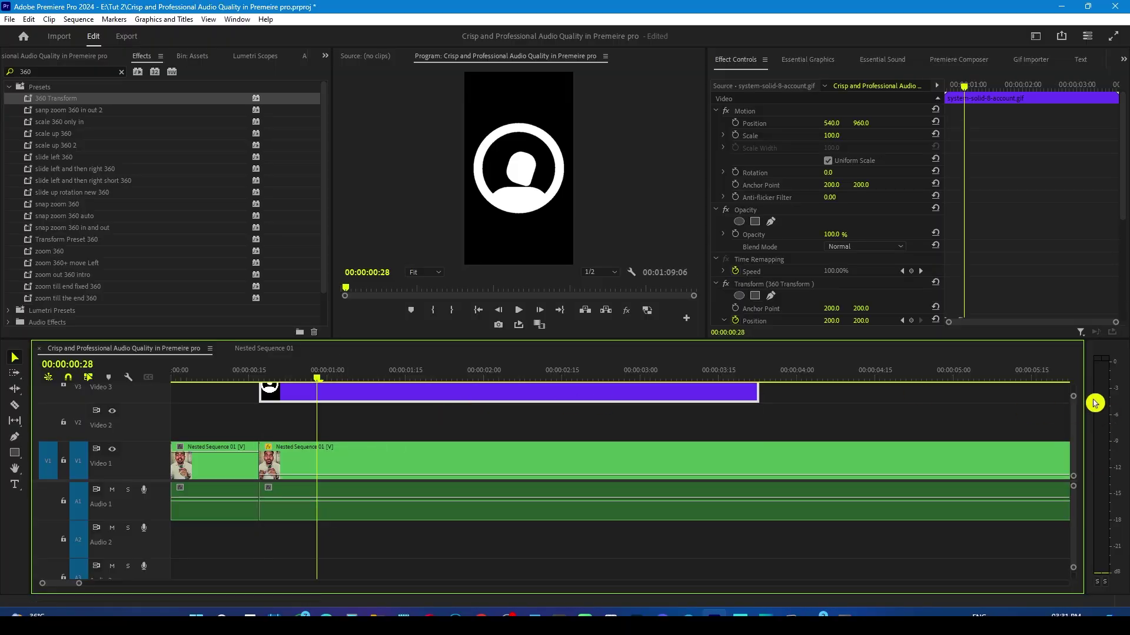
pyautogui.moveTo(1074, 400); pyautogui.dragTo(1050, 395)
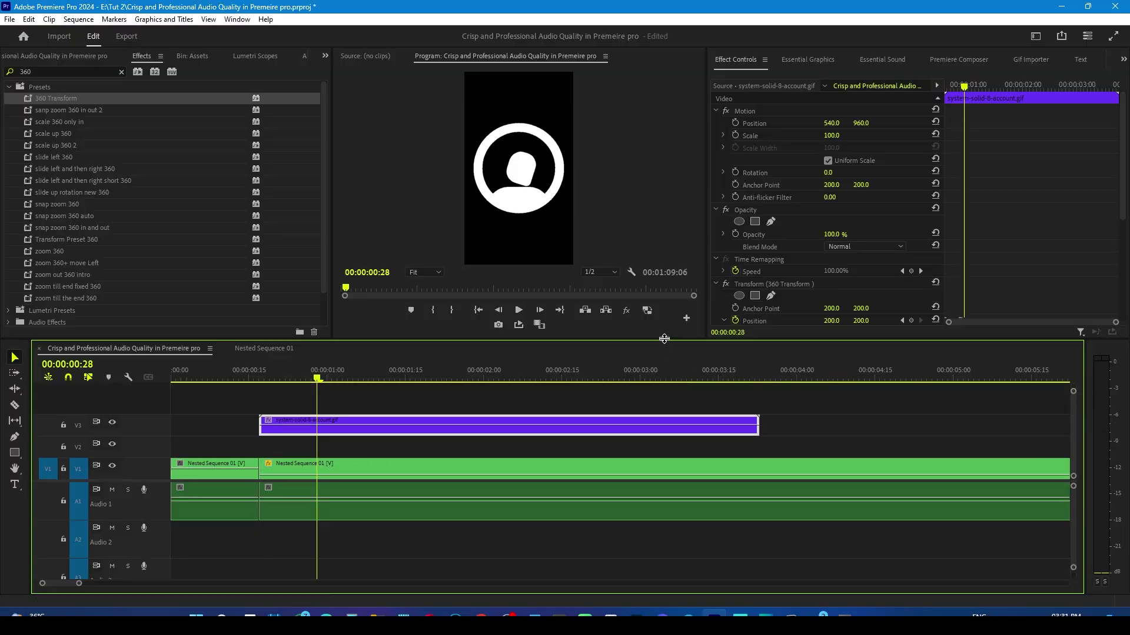
pyautogui.moveTo(664, 339); pyautogui.dragTo(664, 321)
# Step: Play back the account icon's entrance animation from the start of its clip
pyautogui.click(259, 360)
pyautogui.press('space')
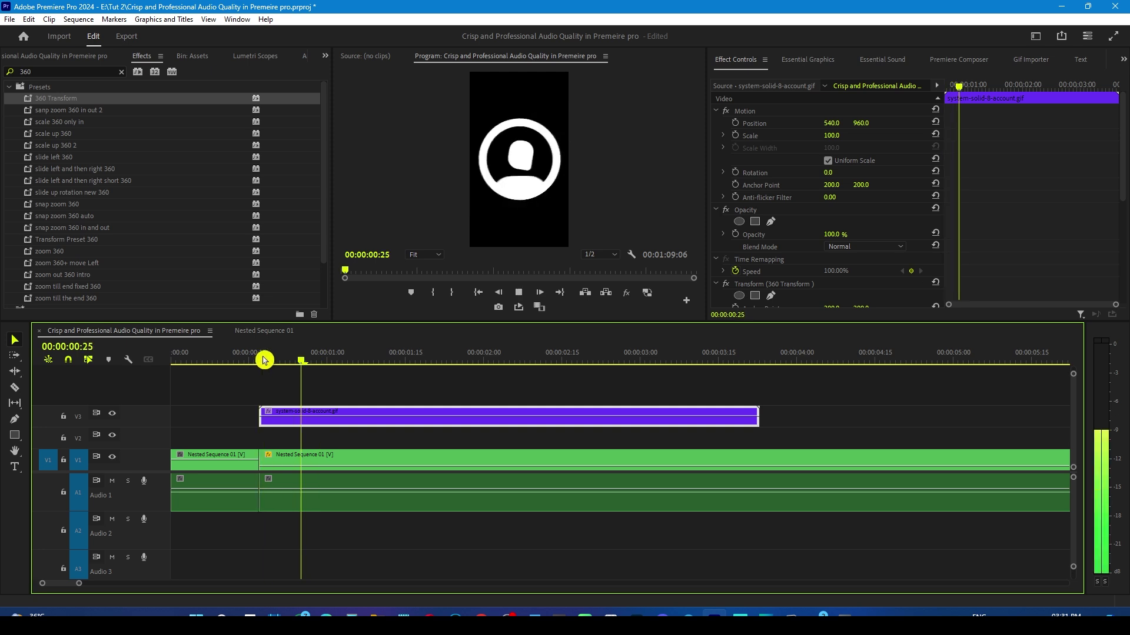
pyautogui.press('space')
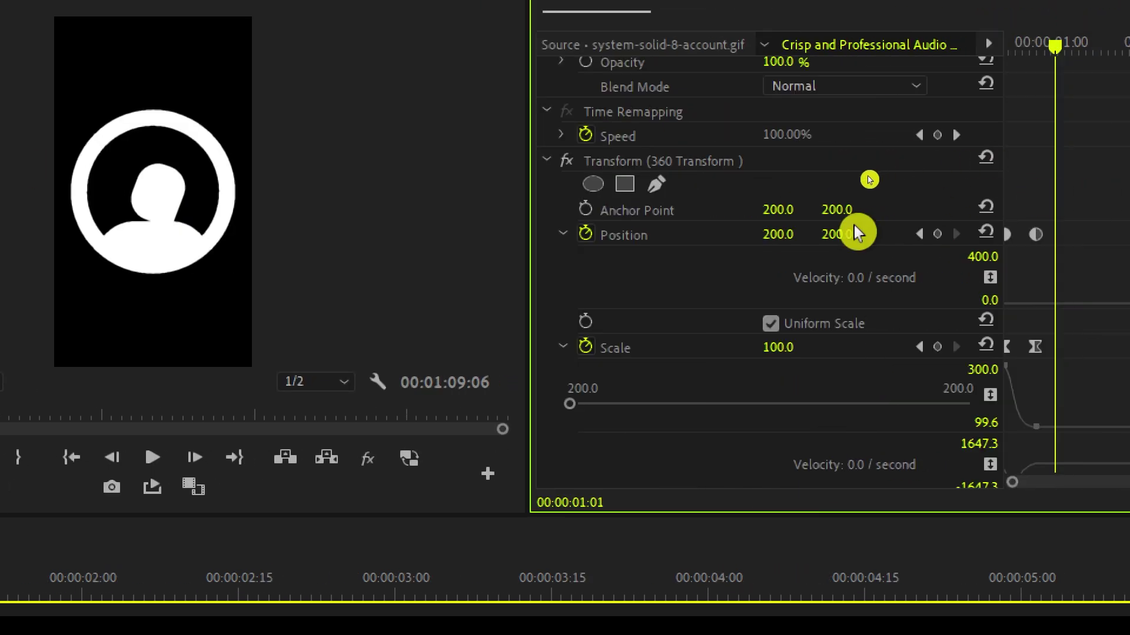
# Step: Keyframe the account icon's Transform position to 200, 84 at 00:00:01:01, preview the move and shift that keyframe forward in time
pyautogui.moveTo(843, 234); pyautogui.dragTo(774, 234)
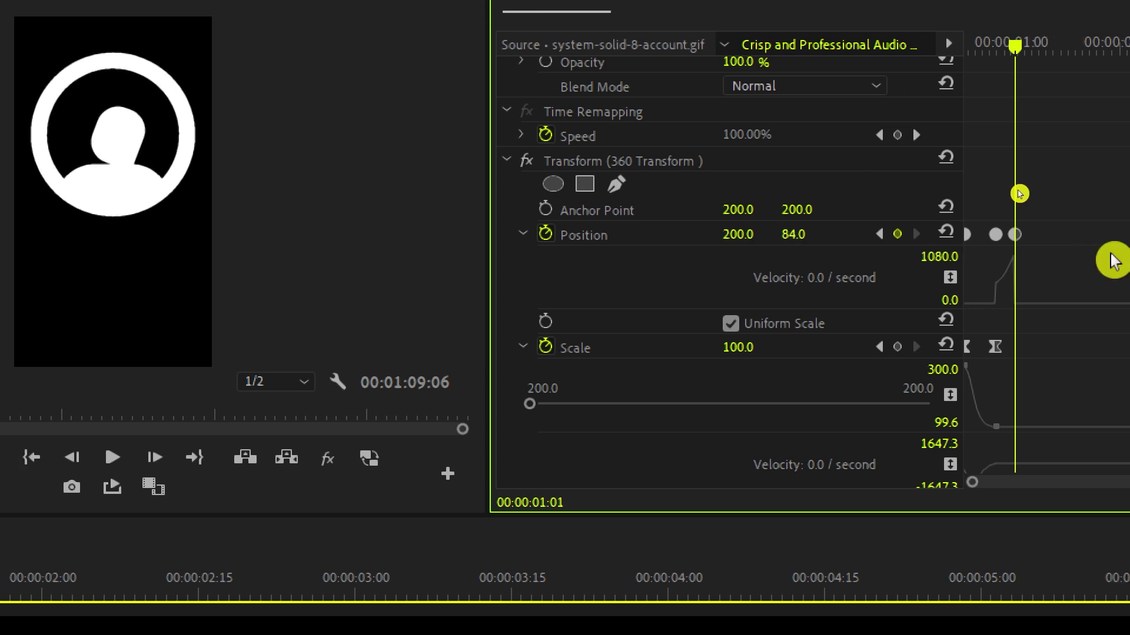
pyautogui.moveTo(1010, 52); pyautogui.dragTo(955, 55)
pyautogui.press('space')
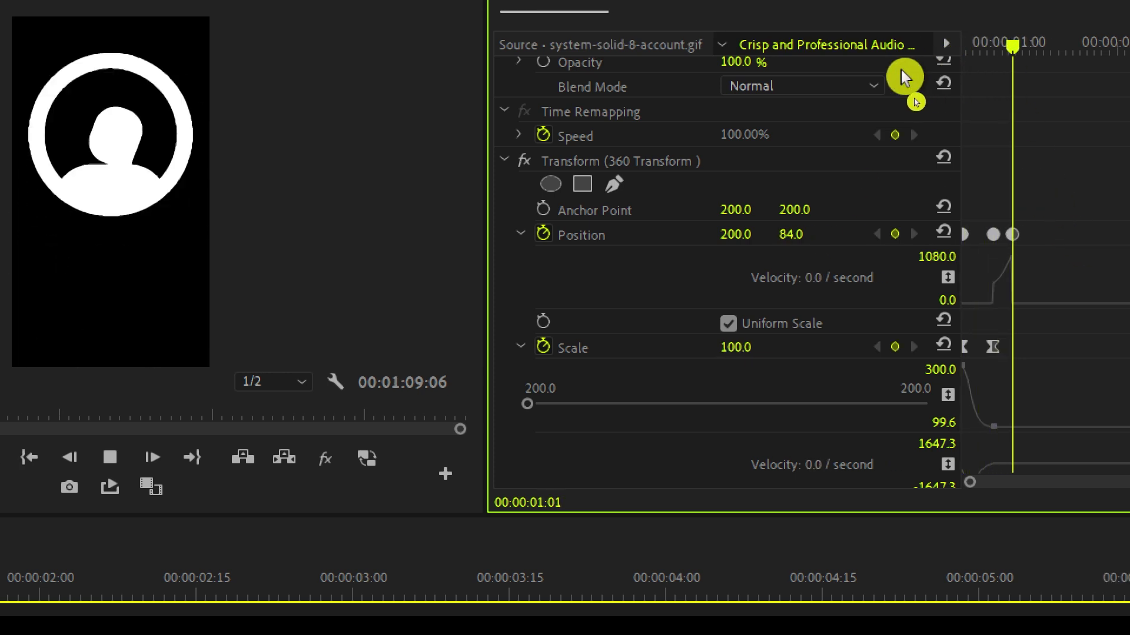
pyautogui.press('space')
pyautogui.moveTo(1013, 235); pyautogui.dragTo(1035, 243)
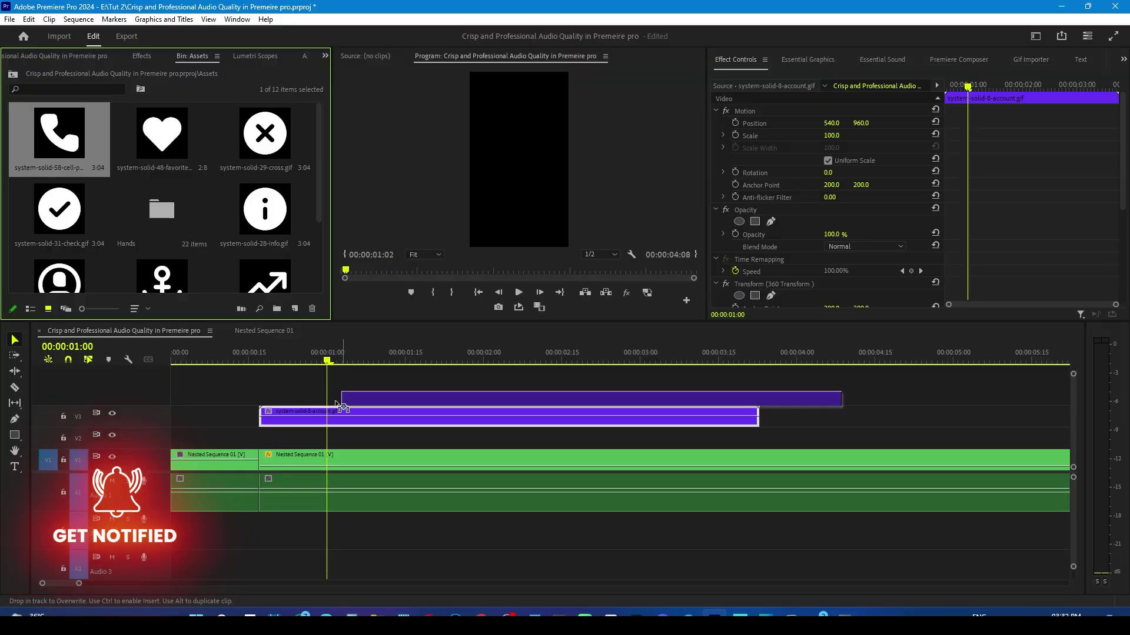
# Step: Place the cell-phone icon GIF on Video 4 at 00:00:01:00 and apply the 360 Transform preset to it
pyautogui.moveTo(330, 406); pyautogui.dragTo(356, 400)
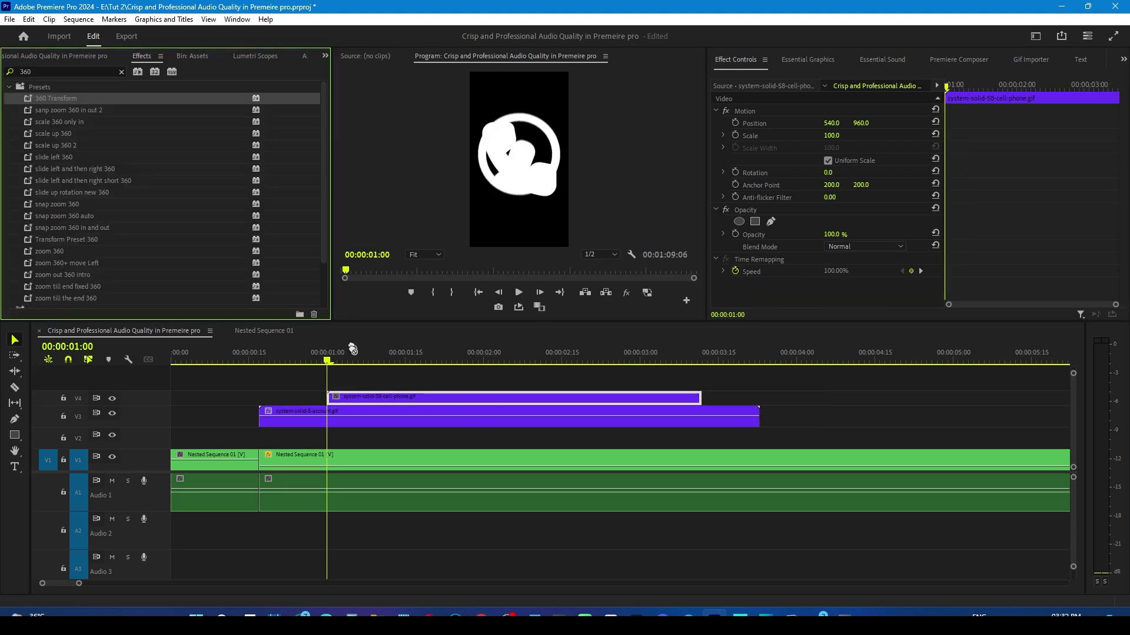
pyautogui.moveTo(360, 399); pyautogui.dragTo(365, 398)
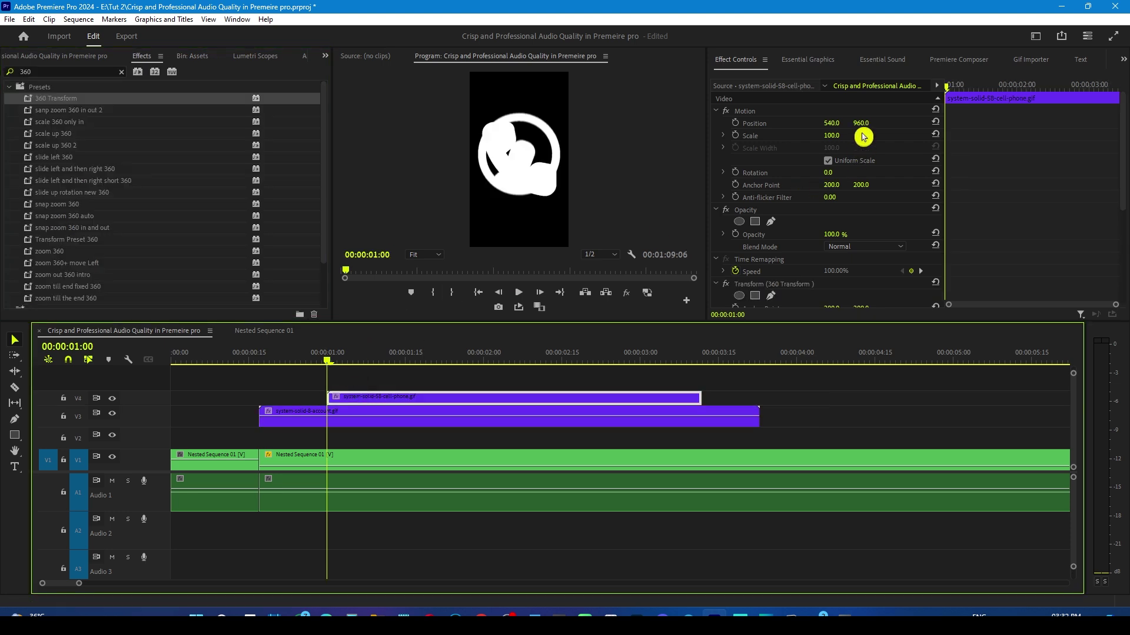
# Step: Set the phone clip's Motion position to 540, 1568 and its scale to 43, below the account icon
pyautogui.moveTo(861, 123); pyautogui.dragTo(1129, 123)
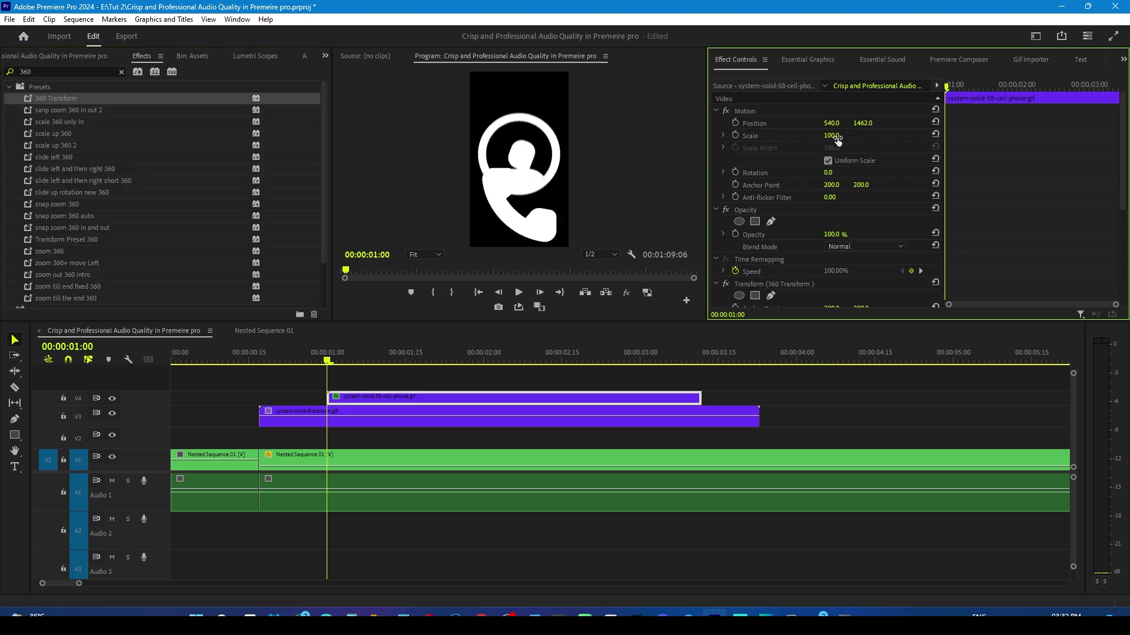
pyautogui.moveTo(862, 123); pyautogui.dragTo(861, 123)
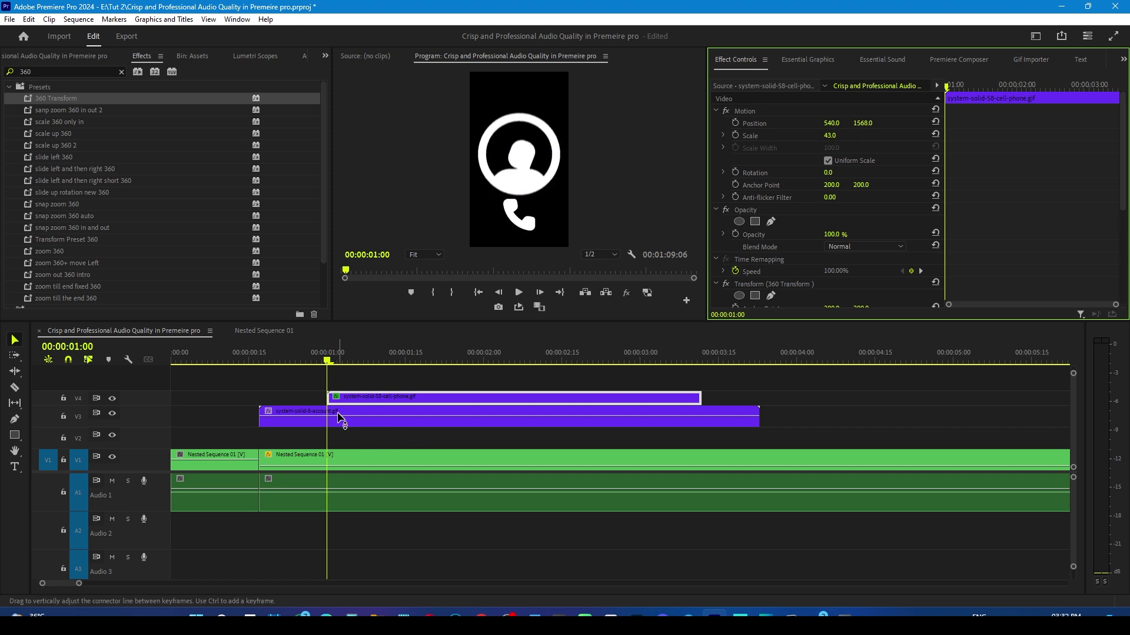
# Step: Animate the phone clip's Transform from position -808, 200 and rotation -28° at 00:00:01:03 to 200, 200 and 0° at 00:00:01:06, with anchor point 211.1, 209.1
pyautogui.moveTo(333, 363); pyautogui.dragTo(366, 363)
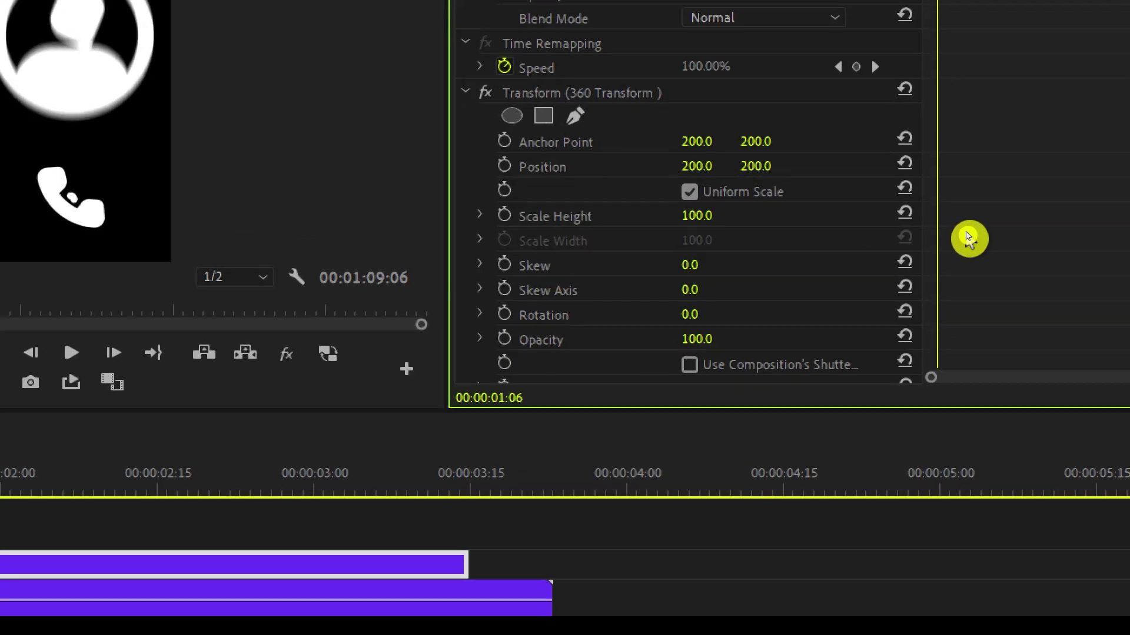
pyautogui.click(506, 168)
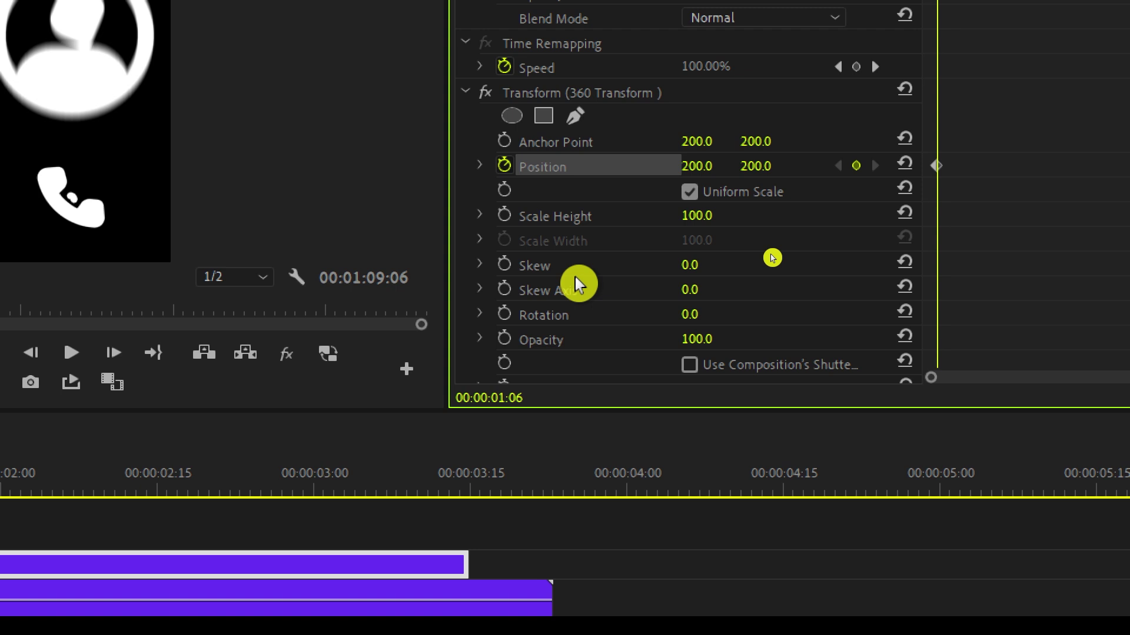
pyautogui.click(505, 315)
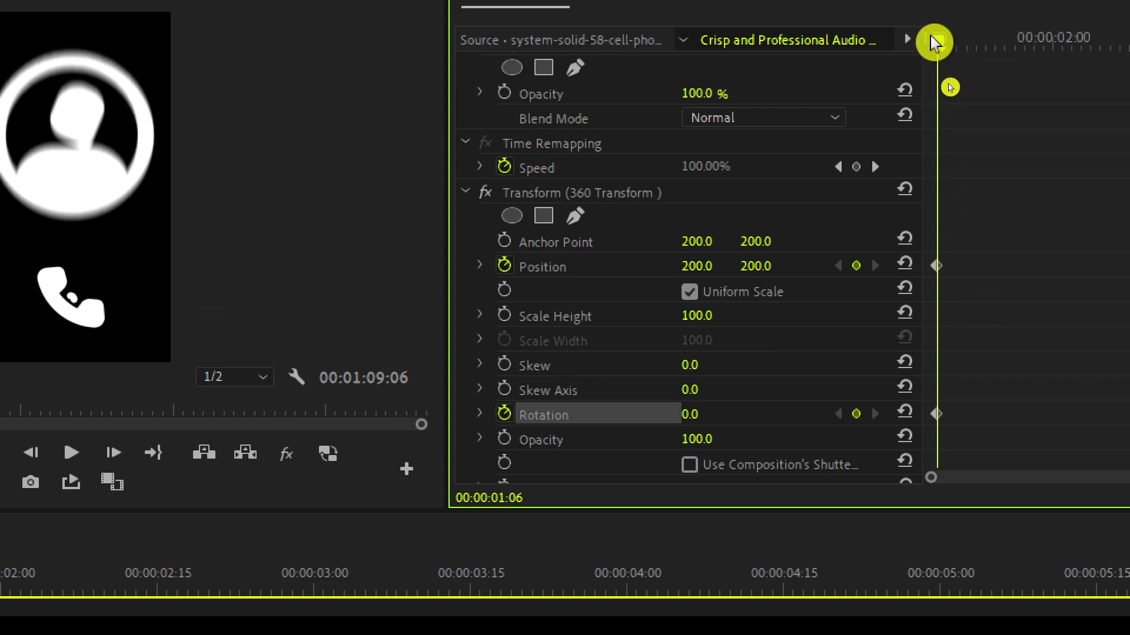
pyautogui.moveTo(939, 50); pyautogui.dragTo(926, 48)
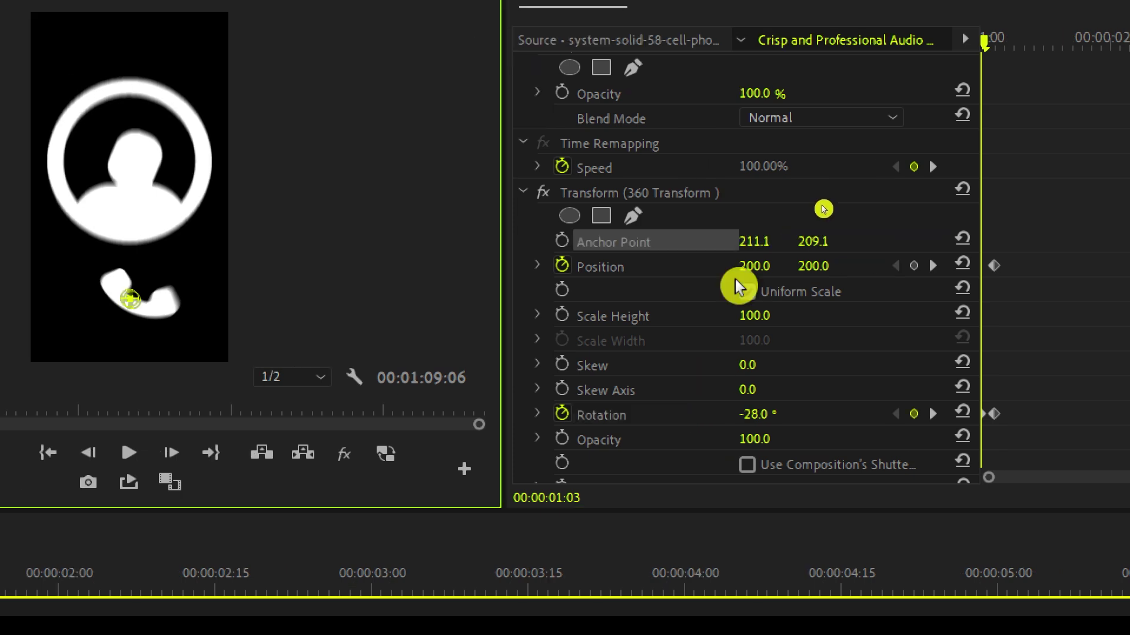
pyautogui.moveTo(759, 270); pyautogui.dragTo(515, 270)
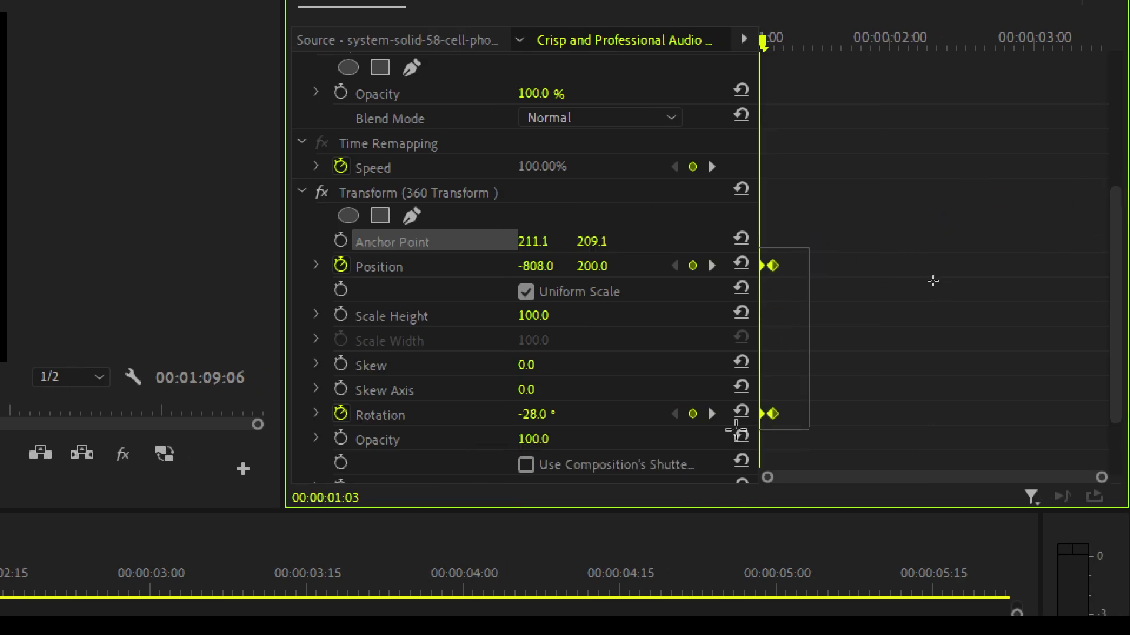
# Step: Give the phone clip's position and rotation keyframes smooth temporal interpolation and shape the Position velocity into a sharp peak between them
pyautogui.moveTo(735, 431); pyautogui.dragTo(735, 430)
pyautogui.rightClick(772, 265)
pyautogui.moveTo(809, 464)
pyautogui.click(617, 516)
pyautogui.click(317, 265)
pyautogui.moveTo(1101, 477); pyautogui.dragTo(953, 477)
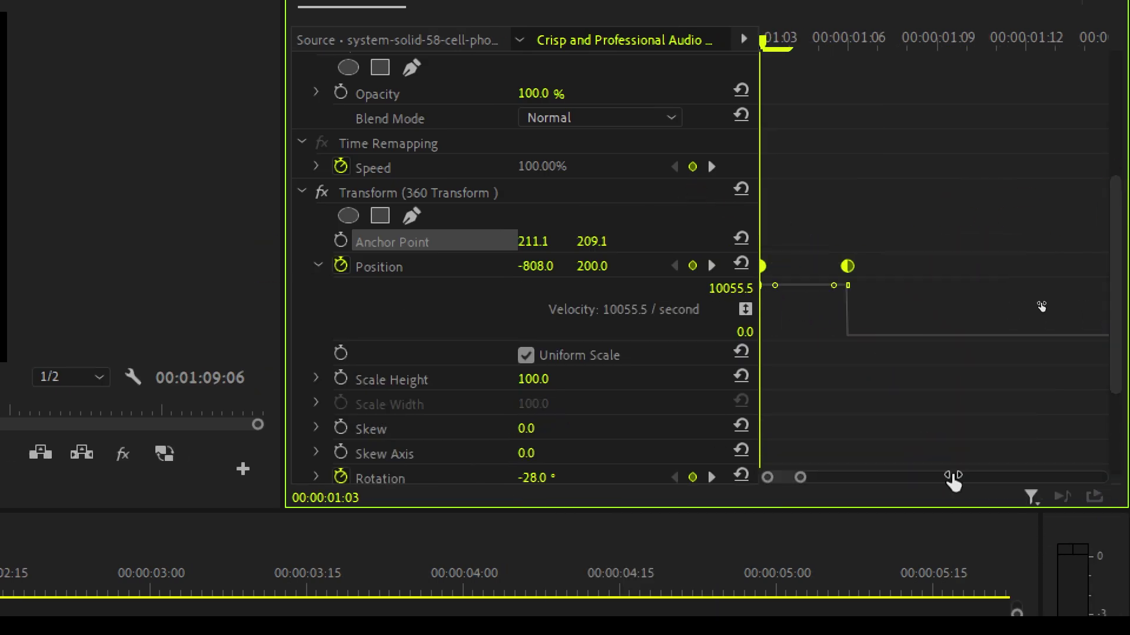
pyautogui.moveTo(827, 327); pyautogui.dragTo(804, 337)
pyautogui.click(990, 381)
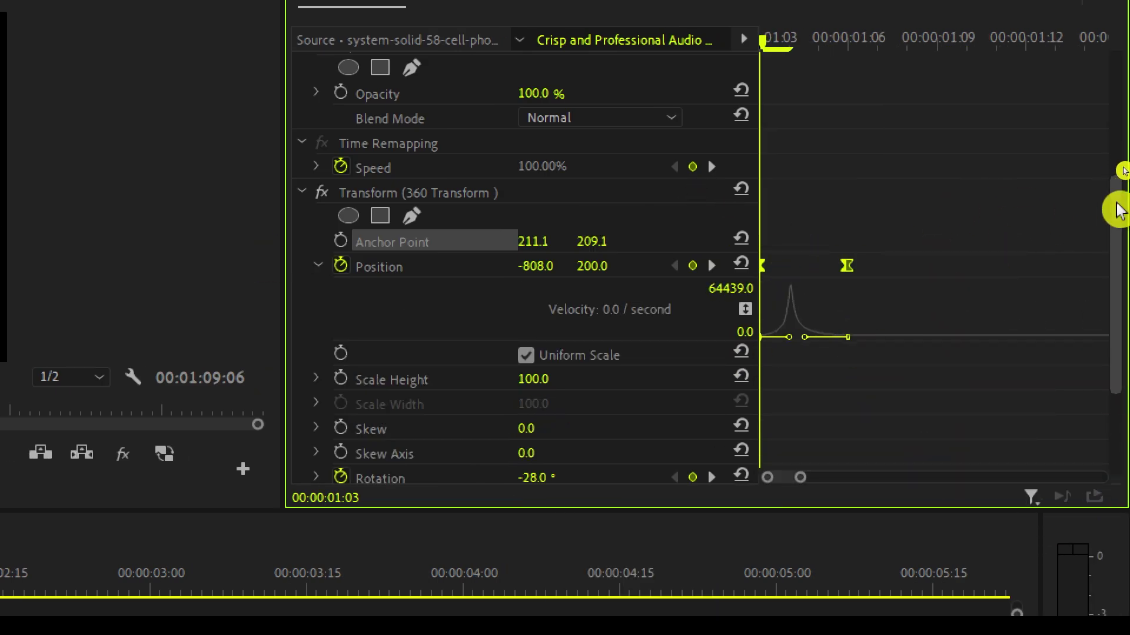
# Step: Adjust the velocity curve of the phone clip's Transform rotation keyframes
pyautogui.scroll(-3, 1109, 207)
pyautogui.click(316, 321)
pyautogui.moveTo(775, 421); pyautogui.dragTo(784, 433)
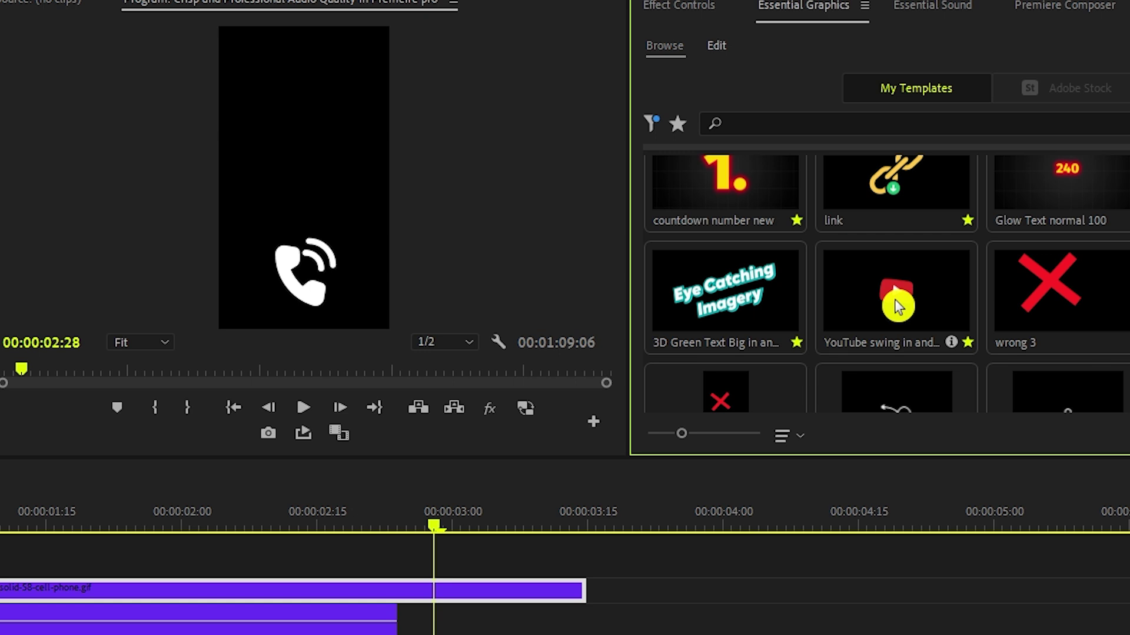
# Step: Add the YouTube swing in and out template on Video 3 after the account icon clip and set its logo to scale 49, position 540, 695.8
pyautogui.moveTo(862, 231); pyautogui.dragTo(662, 332)
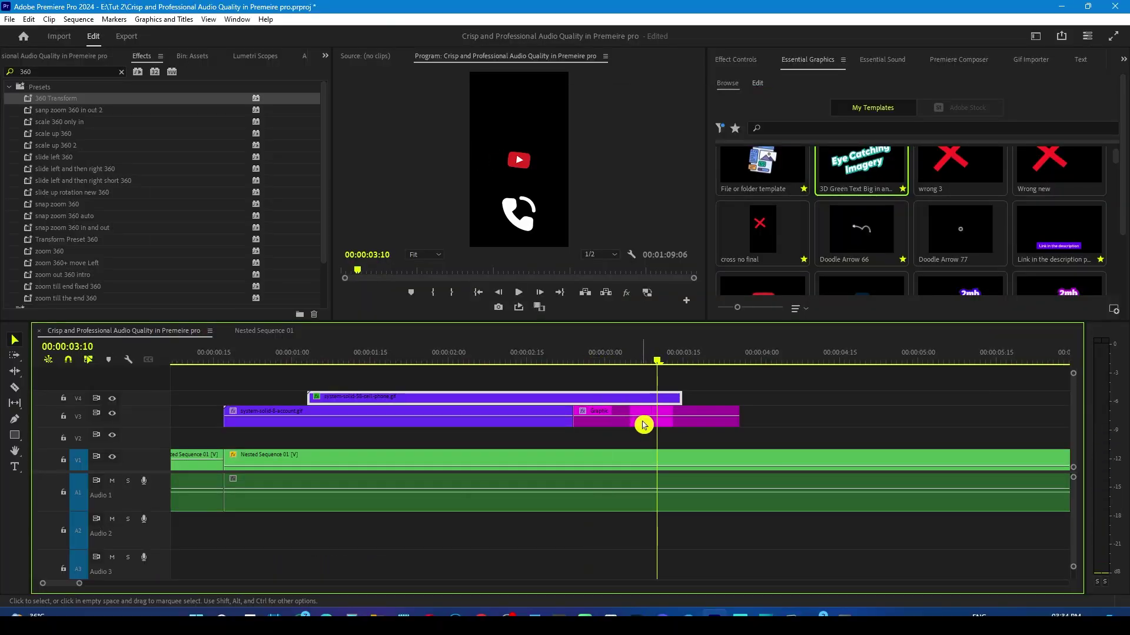
pyautogui.click(644, 424)
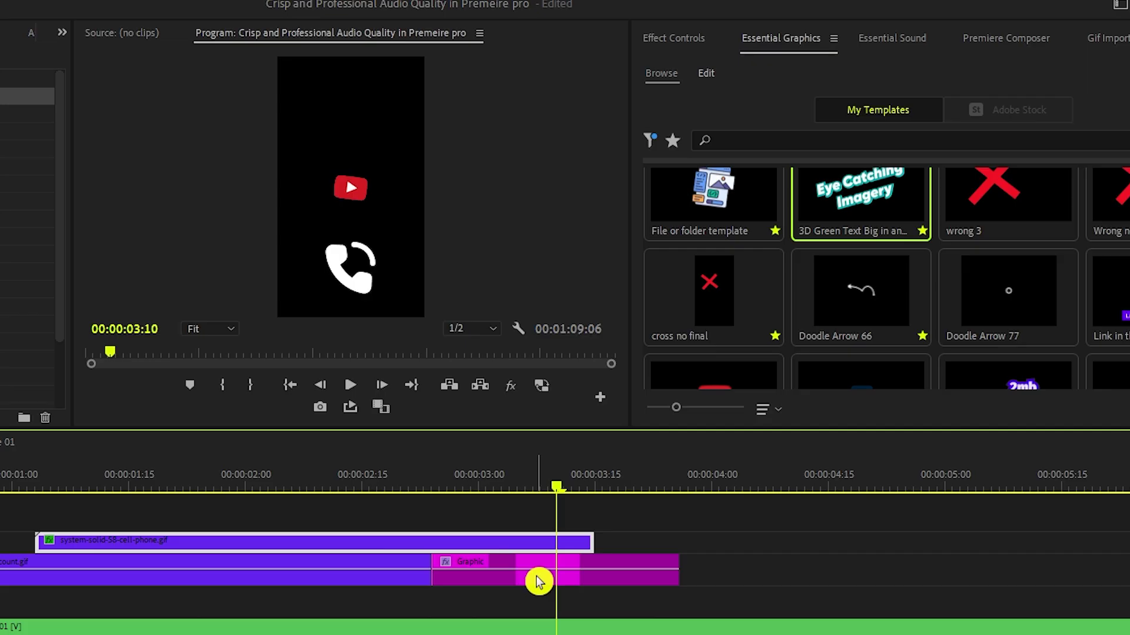
pyautogui.click(644, 425)
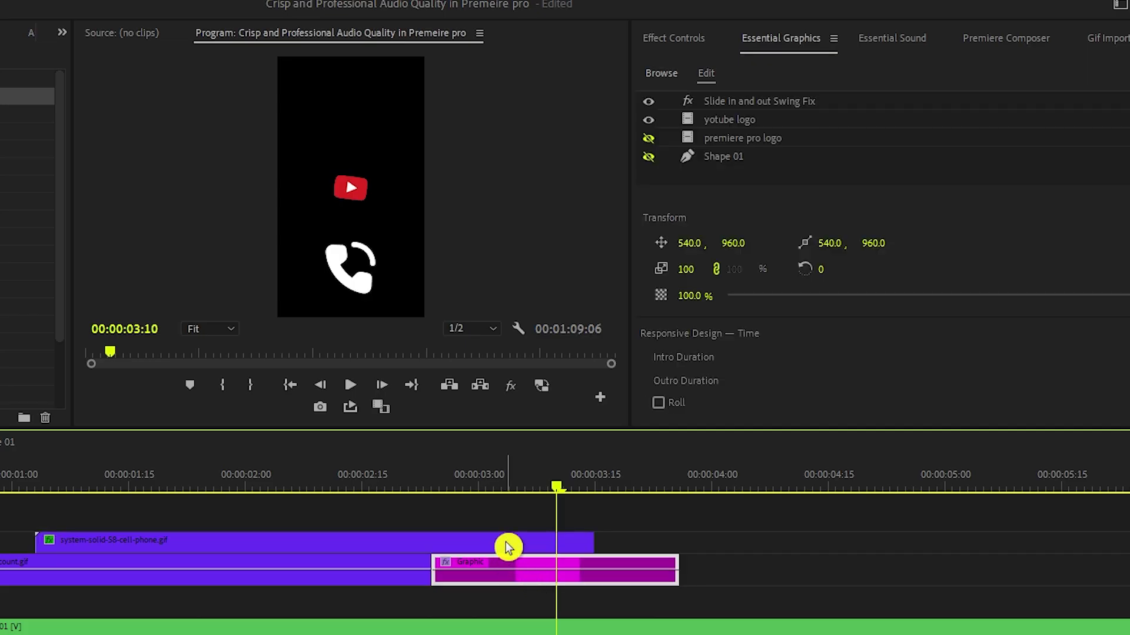
pyautogui.click(739, 124)
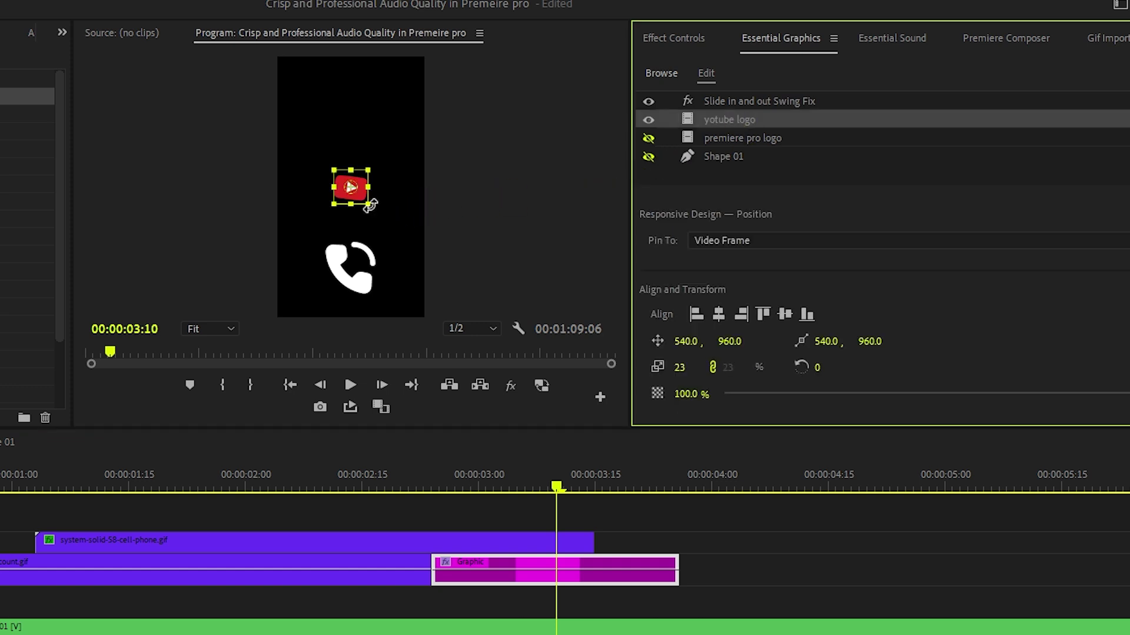
pyautogui.moveTo(370, 204); pyautogui.dragTo(388, 223)
pyautogui.moveTo(371, 201); pyautogui.dragTo(372, 165)
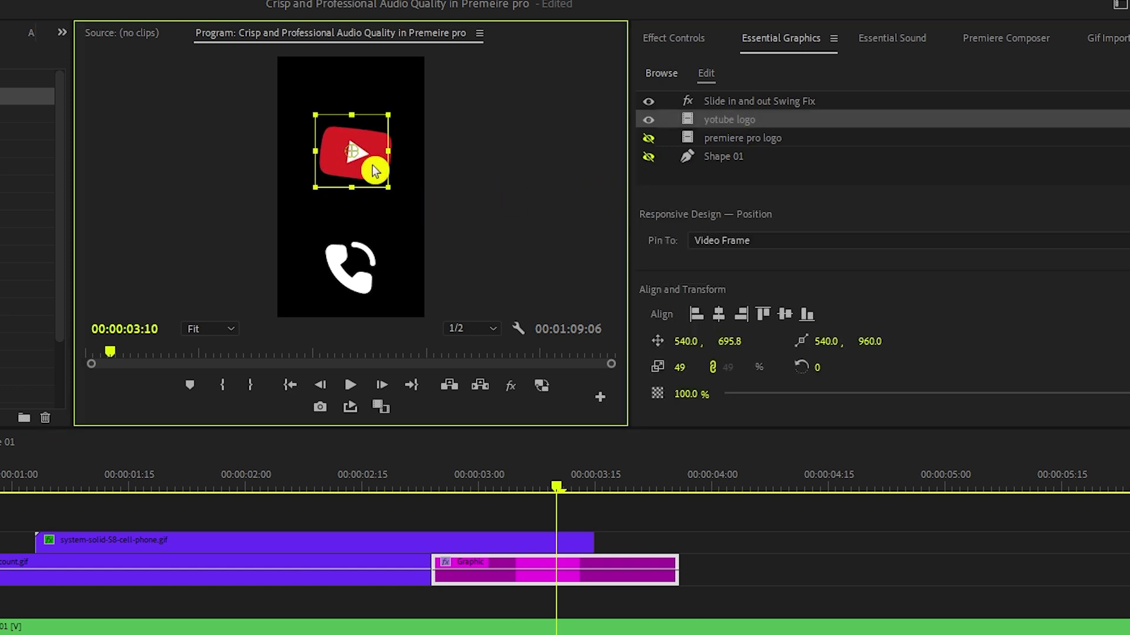
# Step: Play back the YouTube logo's entrance above the phone icon
pyautogui.click(366, 474)
pyautogui.press('space')
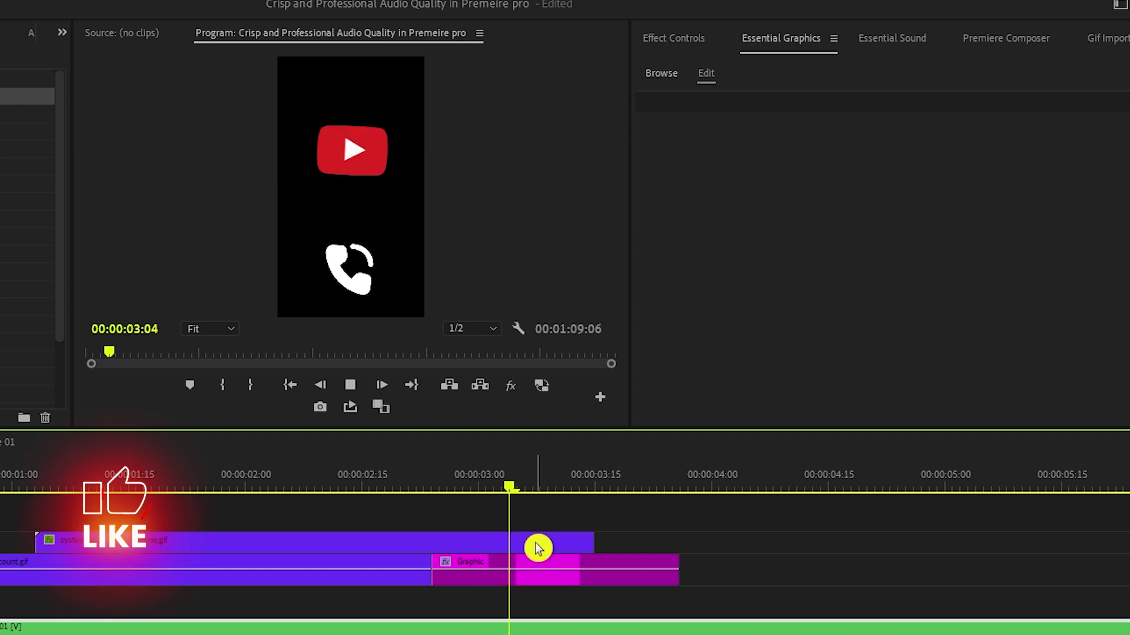
# Step: Extend the phone clip and the YouTube graphic to end together at about 00:00:04:09, play the result and save the project
pyautogui.press('space')
pyautogui.click(534, 490)
pyautogui.moveTo(591, 541); pyautogui.dragTo(941, 553)
pyautogui.moveTo(676, 564); pyautogui.dragTo(778, 559)
pyautogui.press('space')
pyautogui.press('space')
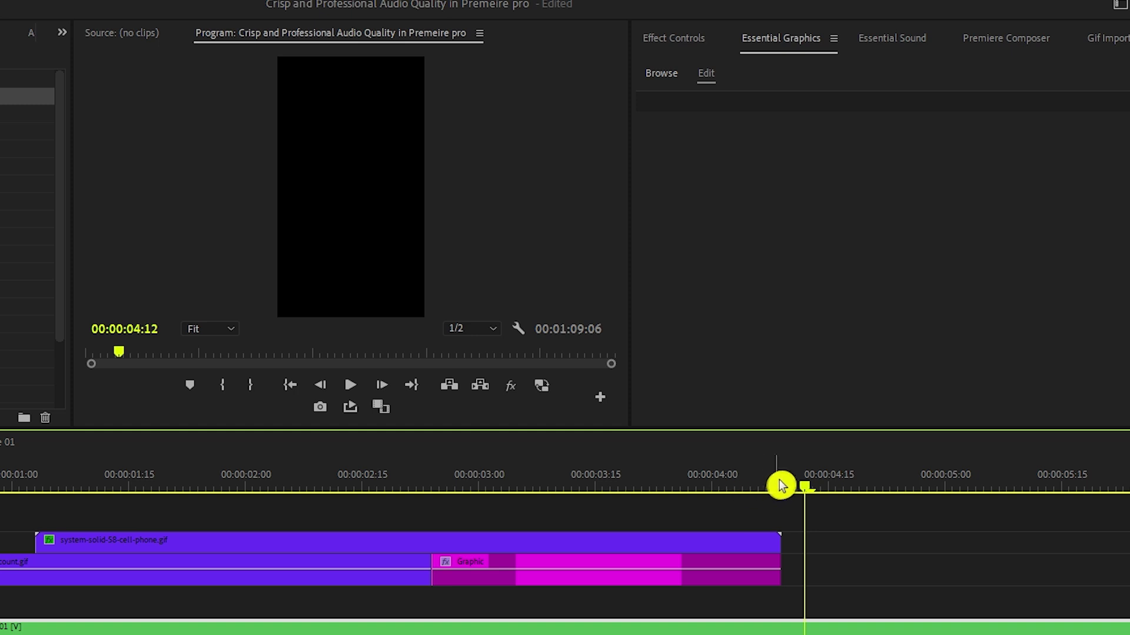
pyautogui.hotkey('ctrl', 's')
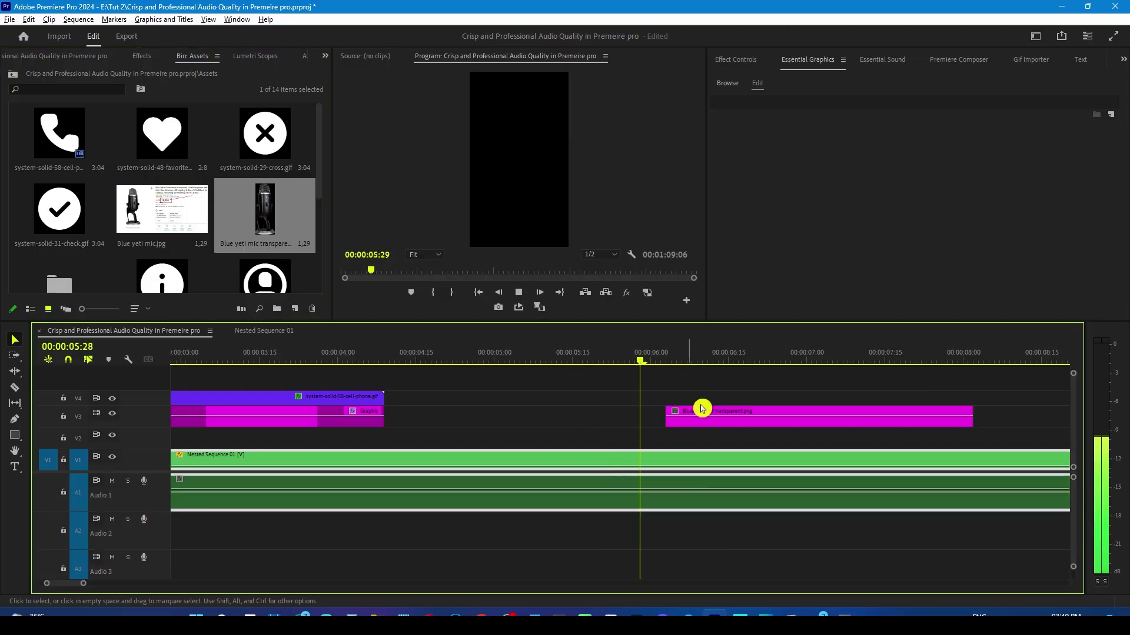
# Step: Place the system-solid-160-trending-up.gif icon on Video 4, starting at about 00:00:05:04
pyautogui.press('space')
pyautogui.click(550, 360)
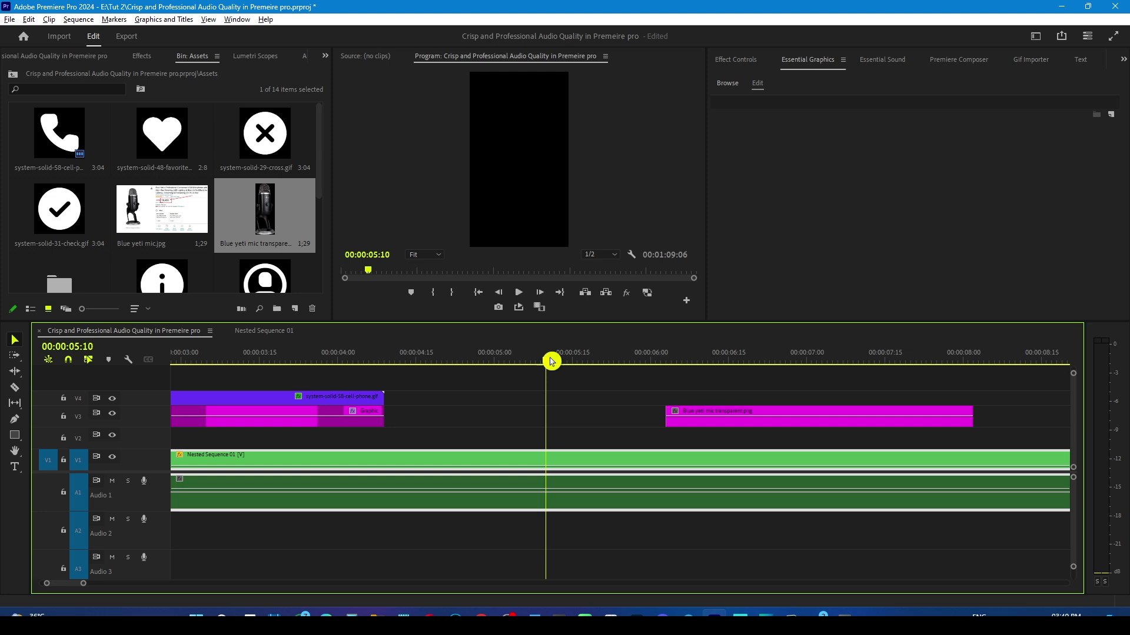
pyautogui.press('space')
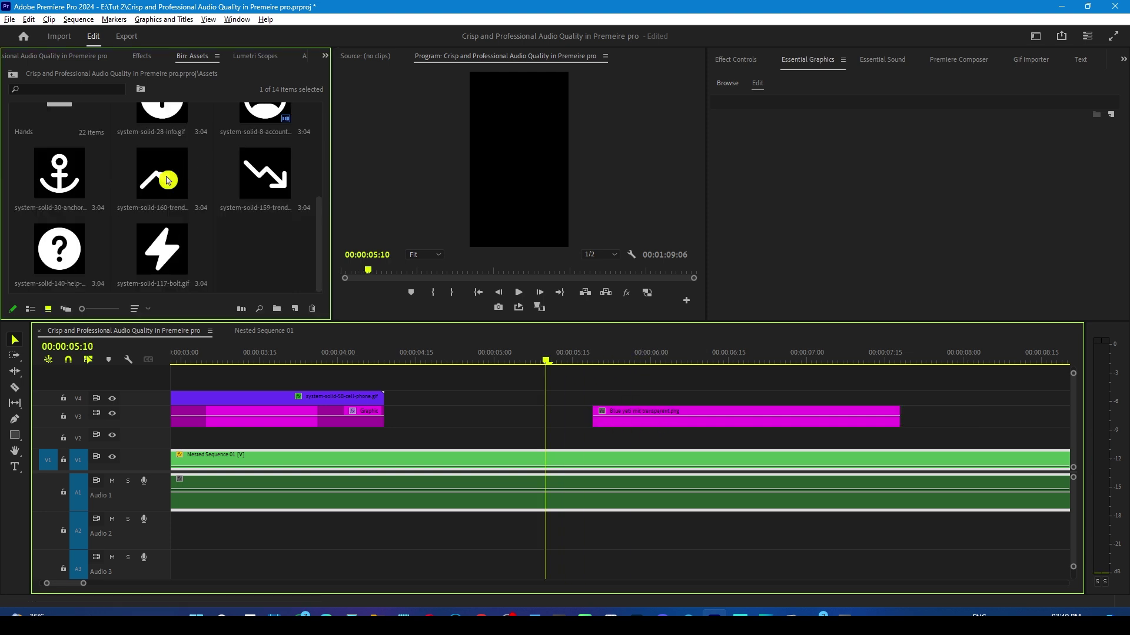
pyautogui.moveTo(167, 180); pyautogui.dragTo(517, 395)
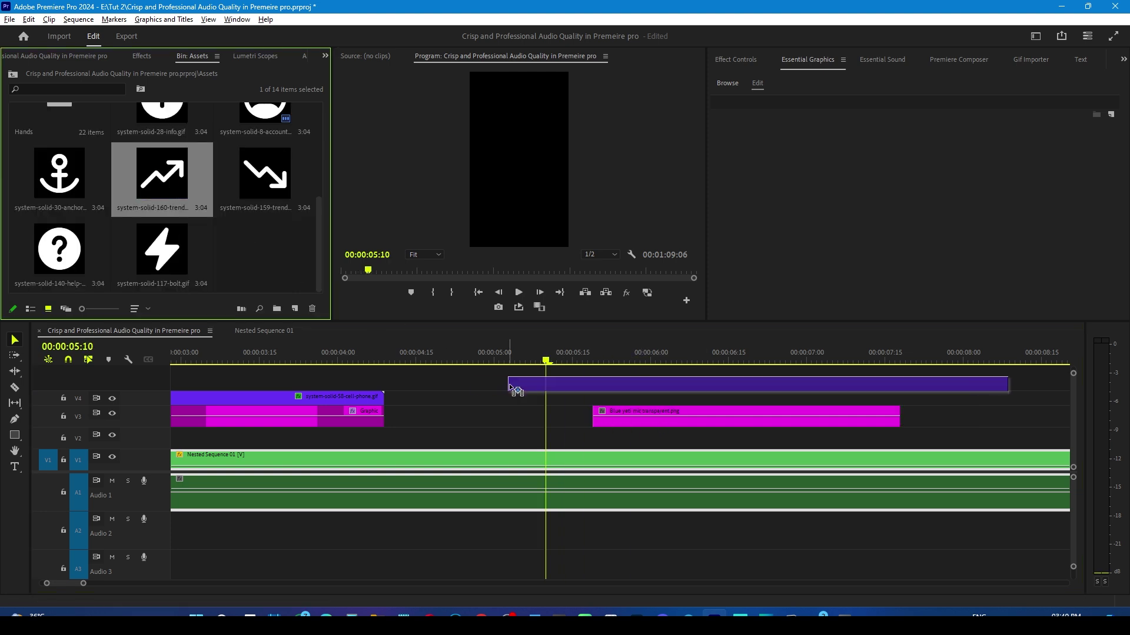
pyautogui.click(518, 360)
# Step: Add the label and wallet icons on Video 5 from about 00:00:05:19 and move the Blue yeti mic clip to 00:00:06:00
pyautogui.press('space')
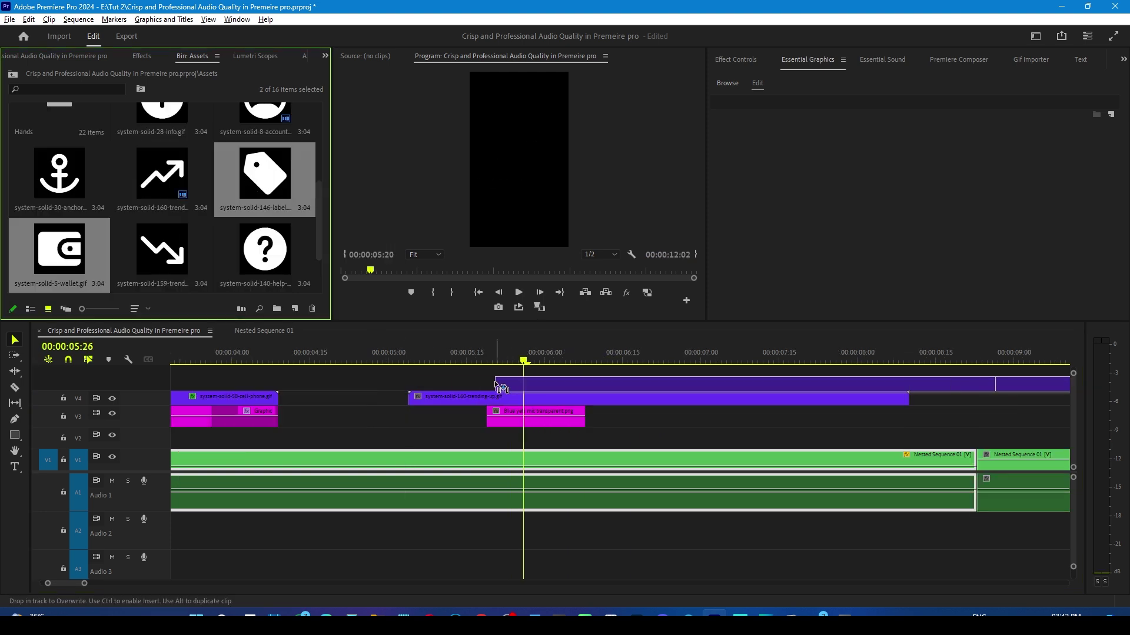
pyautogui.moveTo(582, 419); pyautogui.dragTo(641, 421)
pyautogui.click(505, 388)
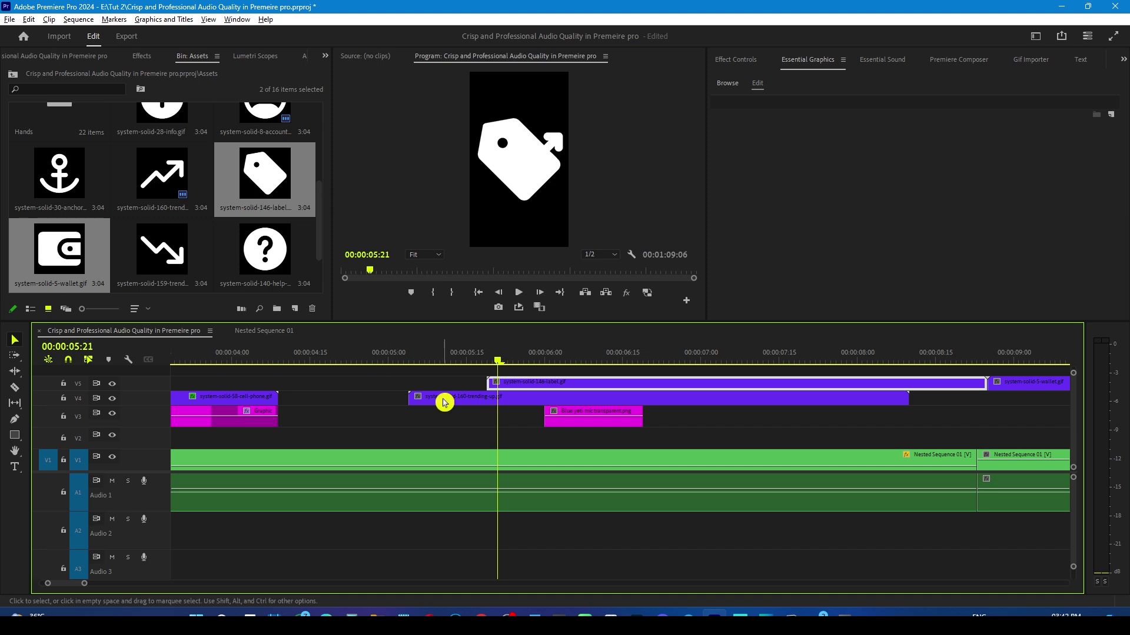
# Step: Apply the 360 Transform preset to the label and trending-up clips
pyautogui.keyDown('shift'); pyautogui.click(444, 398); pyautogui.keyUp('shift')
pyautogui.click(141, 56)
pyautogui.moveTo(498, 373); pyautogui.dragTo(505, 393)
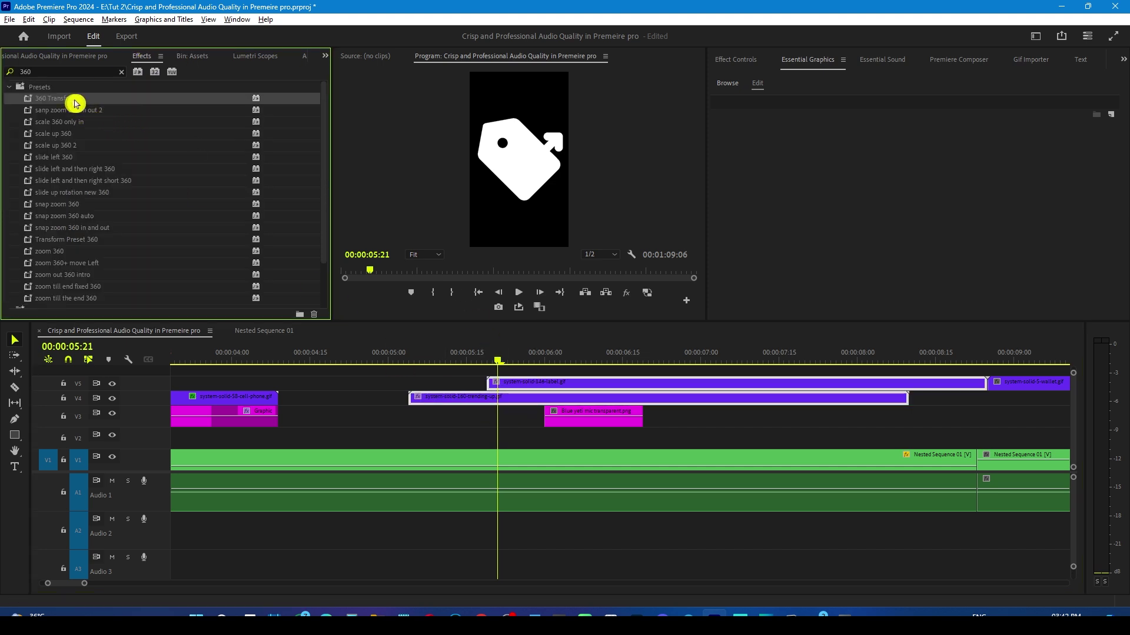
pyautogui.moveTo(559, 412); pyautogui.dragTo(560, 413)
# Step: Trim the trending-up clip's start to 00:00:05:08 and shift the label clip to begin at about 00:00:06:05
pyautogui.moveTo(454, 360); pyautogui.dragTo(411, 364)
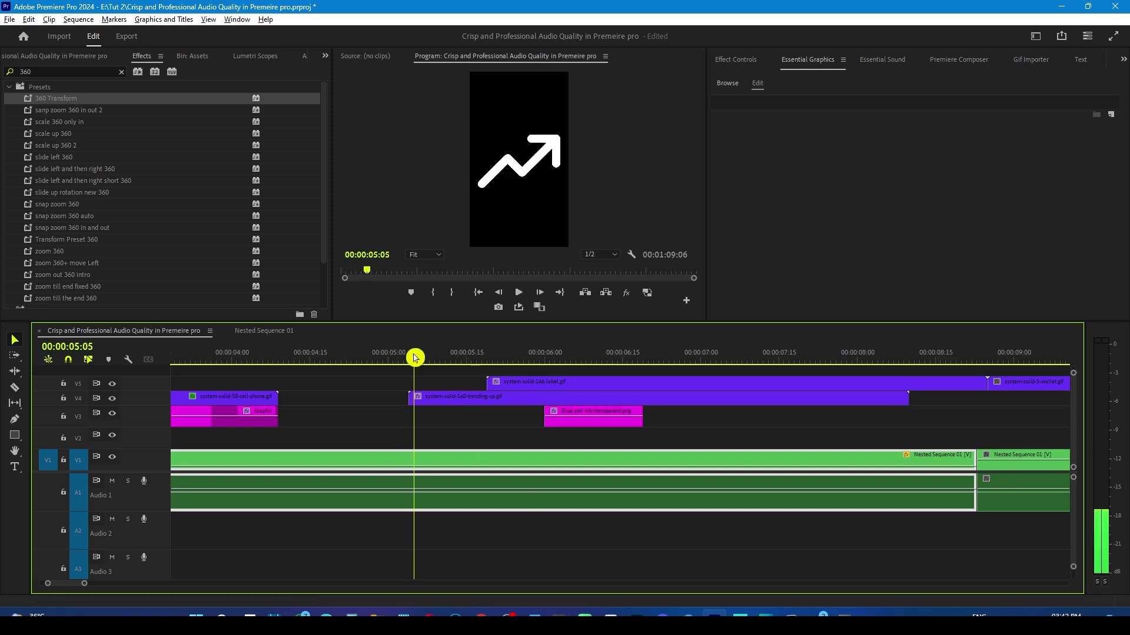
pyautogui.moveTo(410, 398); pyautogui.dragTo(430, 399)
pyautogui.click(471, 402)
pyautogui.moveTo(499, 383); pyautogui.dragTo(583, 383)
# Step: Add Transform Position and Rotation keyframes to the trending-up clip at 00:00:05:09 and move both a few frames later
pyautogui.click(436, 357)
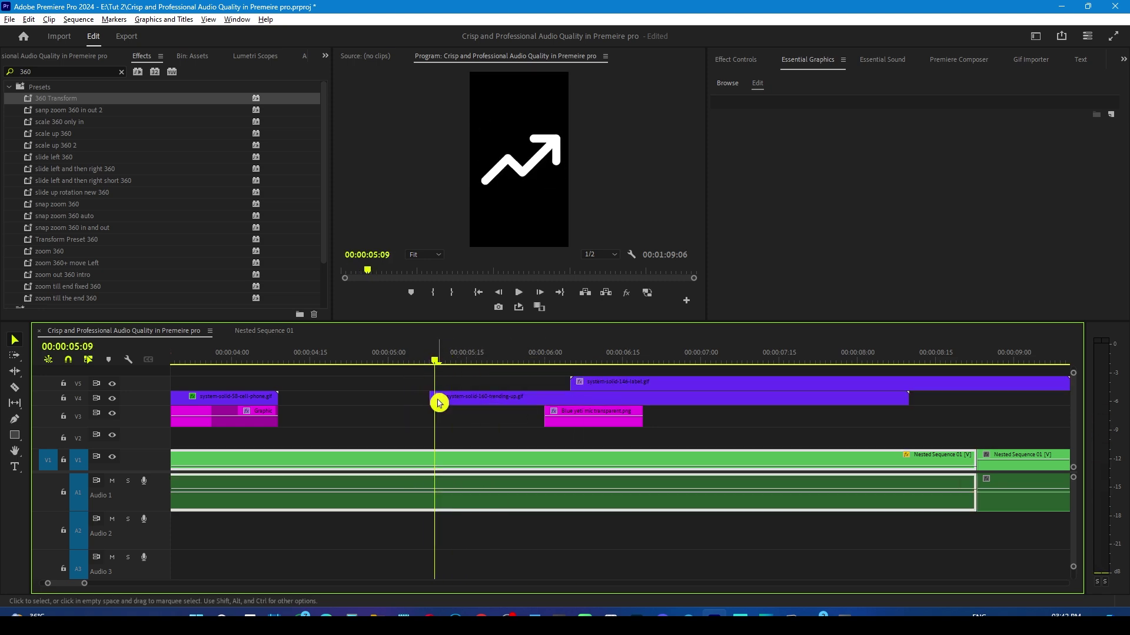
pyautogui.click(439, 401)
pyautogui.press('d')
pyautogui.click(439, 399)
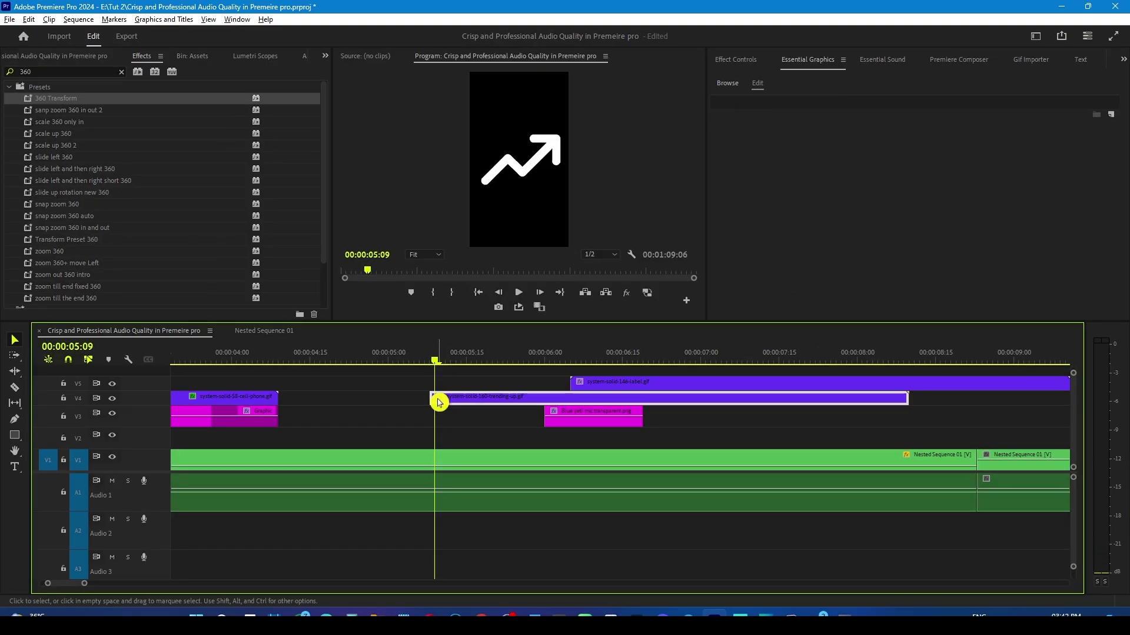
pyautogui.click(736, 59)
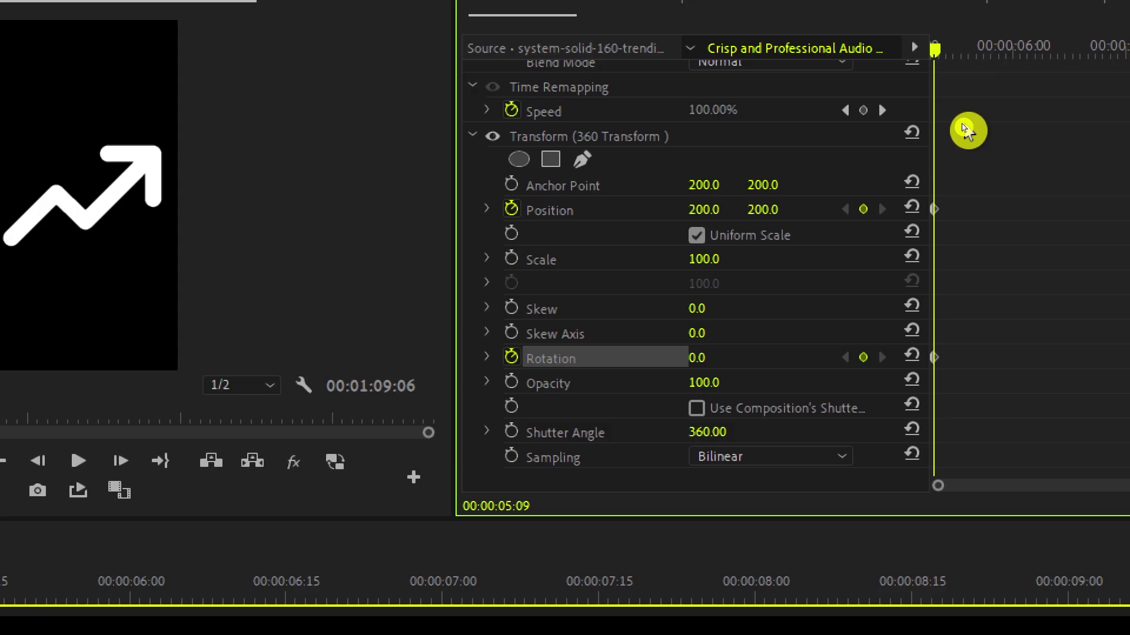
pyautogui.moveTo(959, 149); pyautogui.dragTo(943, 260)
pyautogui.moveTo(936, 357); pyautogui.dragTo(964, 357)
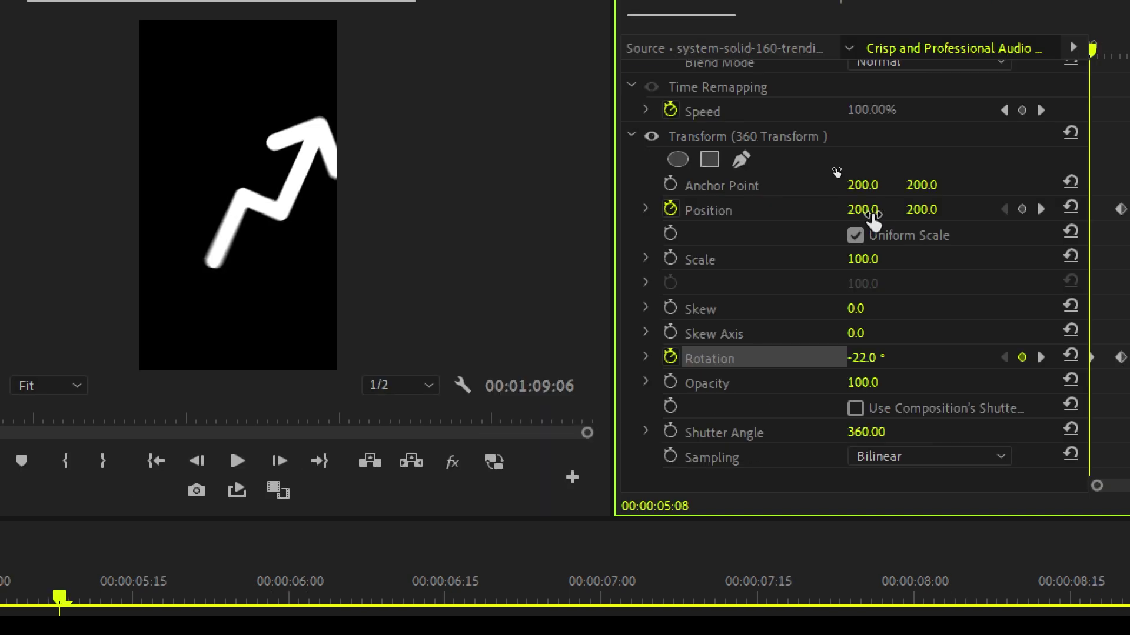
# Step: Keyframe the trending-up clip's Transform at 00:00:05:08 with position -378, 200 and rotation -22°, redoing the values after undoing the first attempt
pyautogui.moveTo(865, 211); pyautogui.dragTo(525, 211)
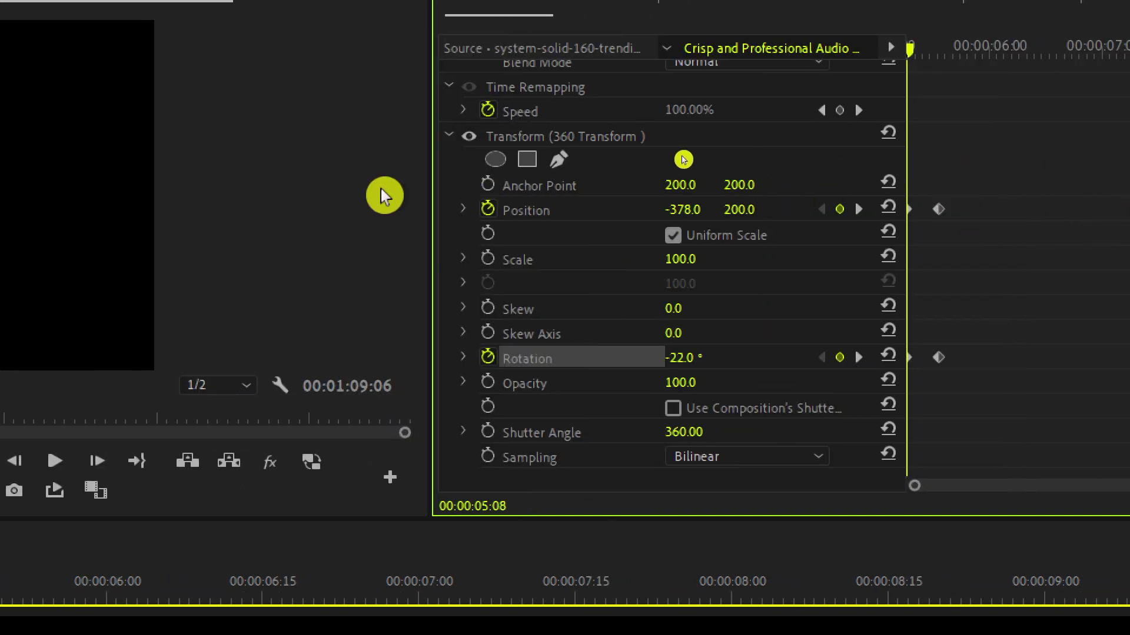
pyautogui.hotkey('ctrl', 'z')
pyautogui.hotkey('ctrl', 'z')
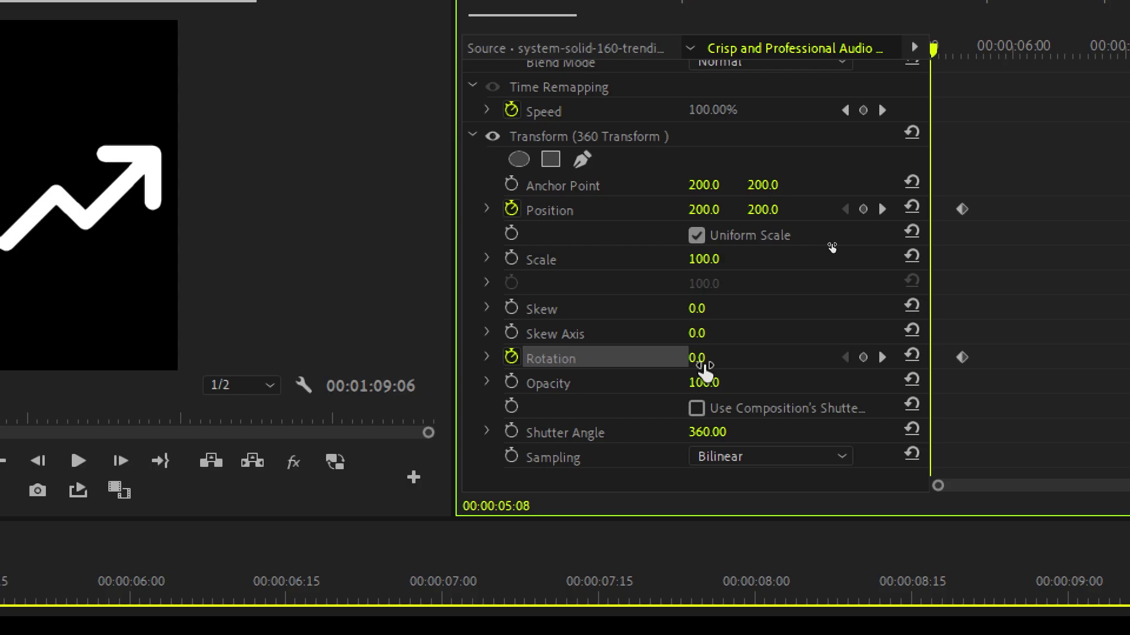
pyautogui.moveTo(829, 242); pyautogui.dragTo(824, 242)
pyautogui.moveTo(701, 358); pyautogui.dragTo(688, 357)
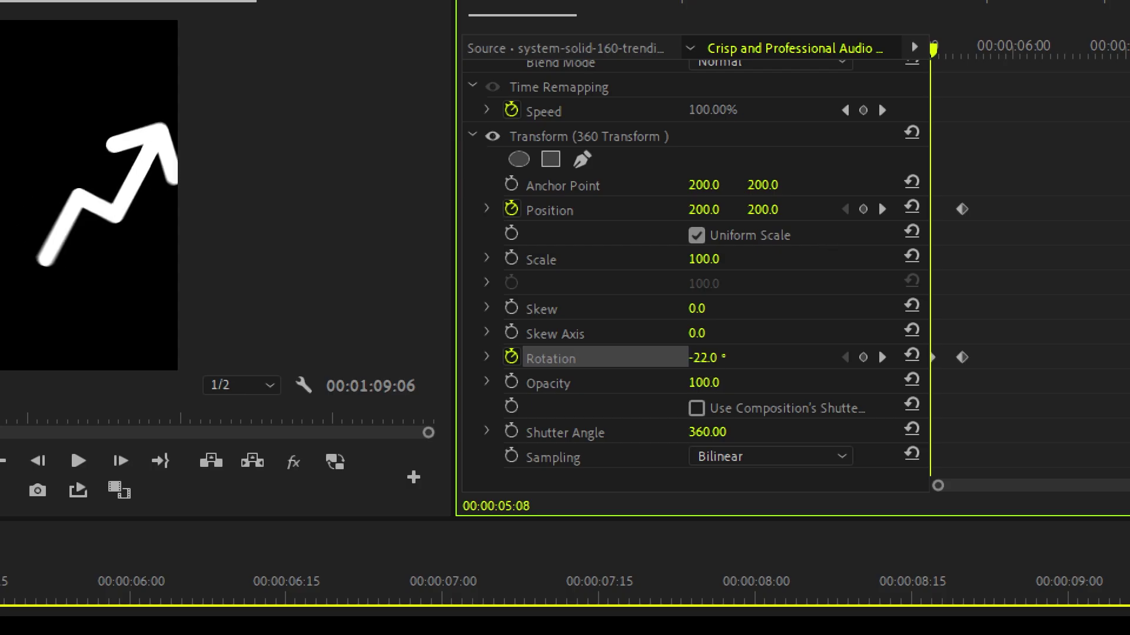
# Step: Give the trending-up clip's Transform Position and Rotation keyframes smooth temporal interpolation
pyautogui.press('super+minus')
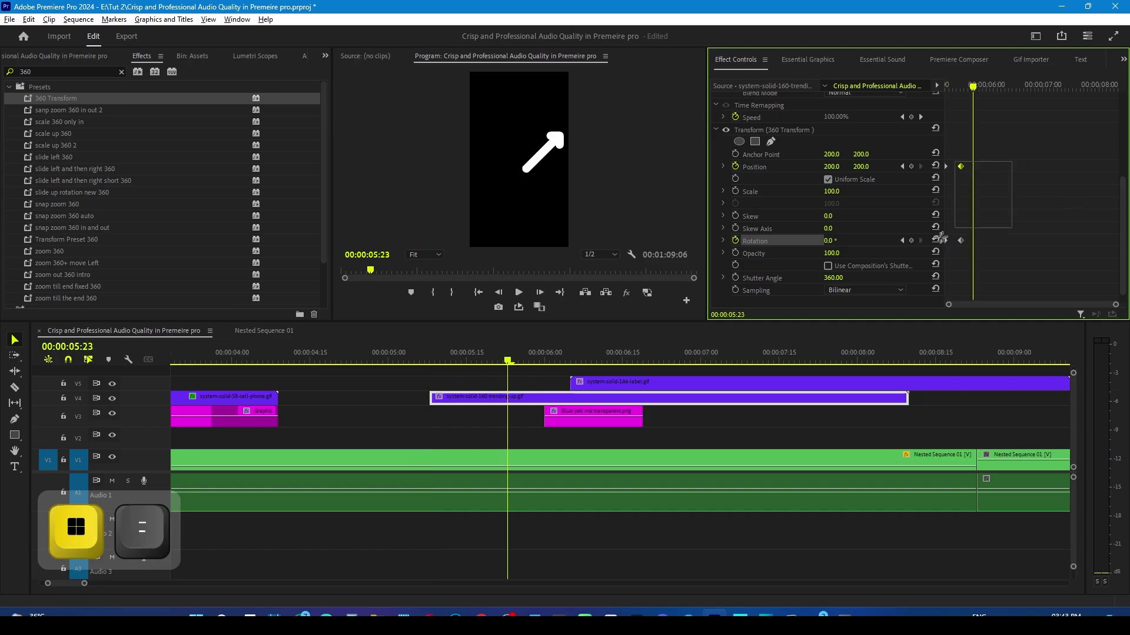
pyautogui.moveTo(940, 239); pyautogui.dragTo(939, 246)
pyautogui.rightClick(959, 241)
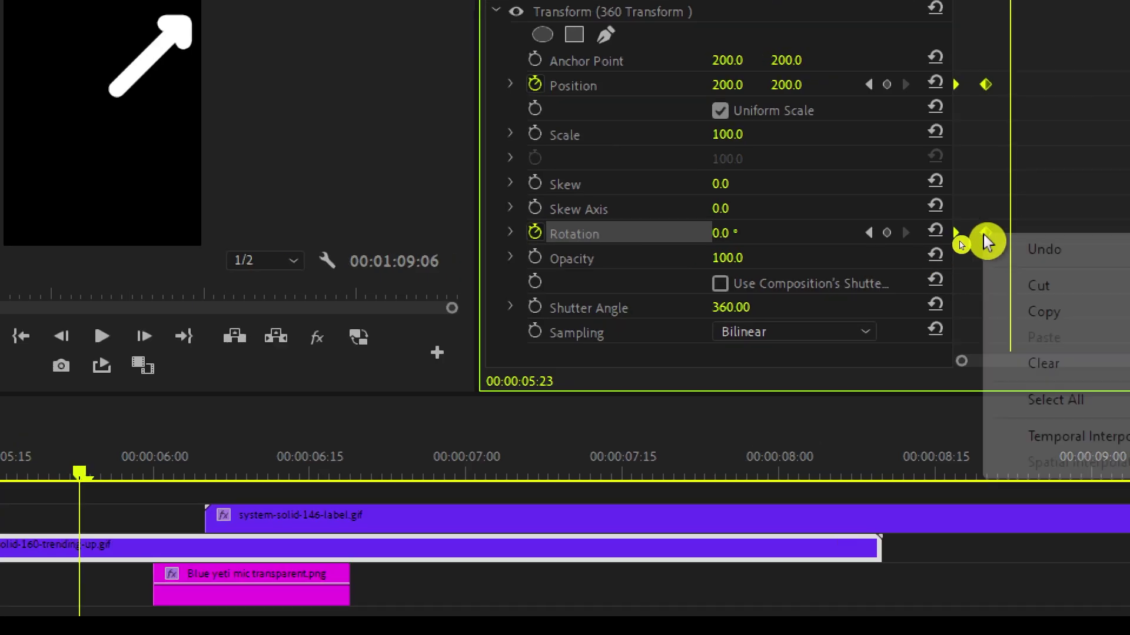
pyautogui.moveTo(995, 342)
pyautogui.click(904, 361)
pyautogui.click(723, 240)
pyautogui.moveTo(952, 296); pyautogui.dragTo(950, 299)
# Step: Shape the trending-up clip's Position velocity curve into a sharp peak between its two keyframes
pyautogui.click(510, 83)
pyautogui.click(986, 84)
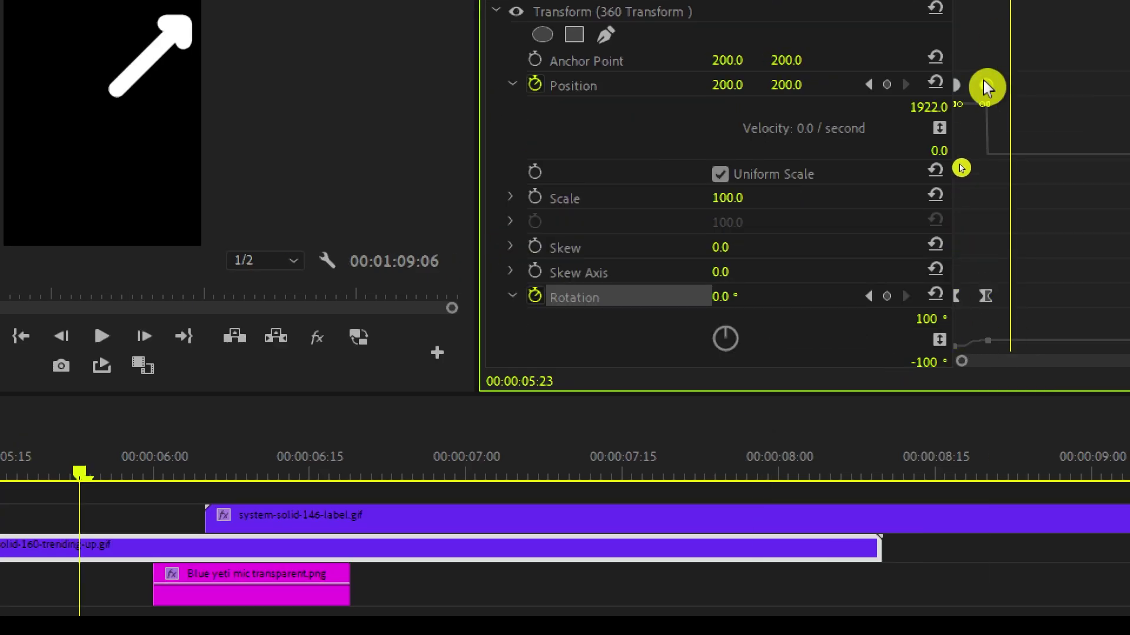
pyautogui.moveTo(986, 151); pyautogui.dragTo(964, 152)
pyautogui.moveTo(1100, 360); pyautogui.dragTo(908, 361)
pyautogui.moveTo(980, 152); pyautogui.dragTo(989, 157)
# Step: Play back the trending-up icon's entrance from the clip's start
pyautogui.press('super+minus')
pyautogui.click(431, 357)
pyautogui.press('space')
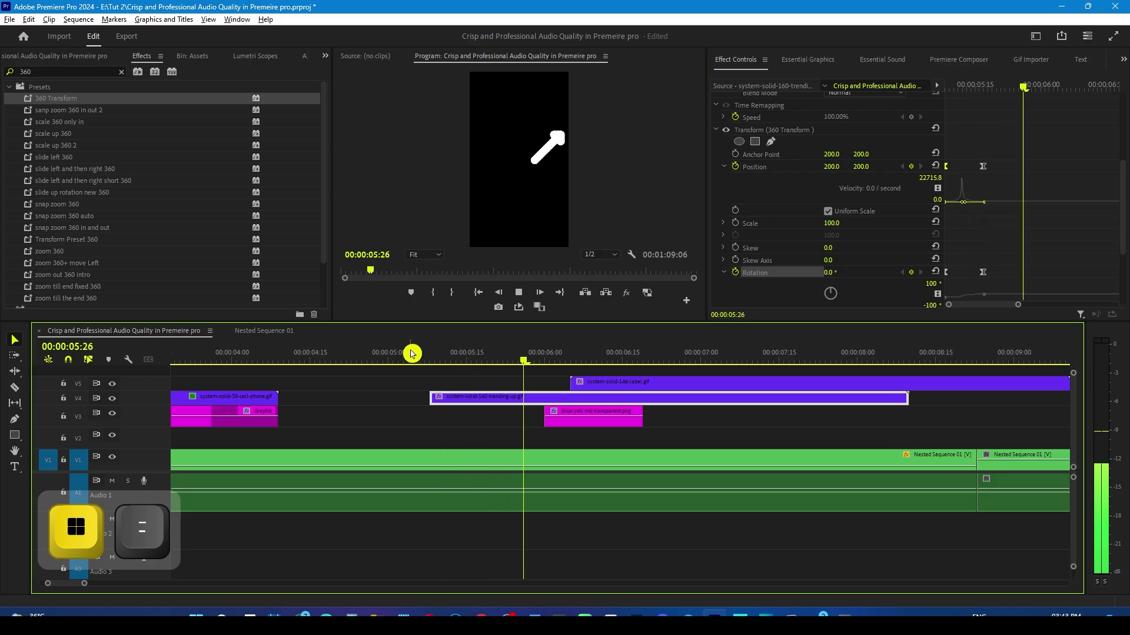
pyautogui.click(425, 355)
pyautogui.press('space')
# Step: Move the label clip to 00:00:05:19 with scale 57 and position 540, 1280, and set the trending-up clip's position to 540, 755
pyautogui.click(610, 384)
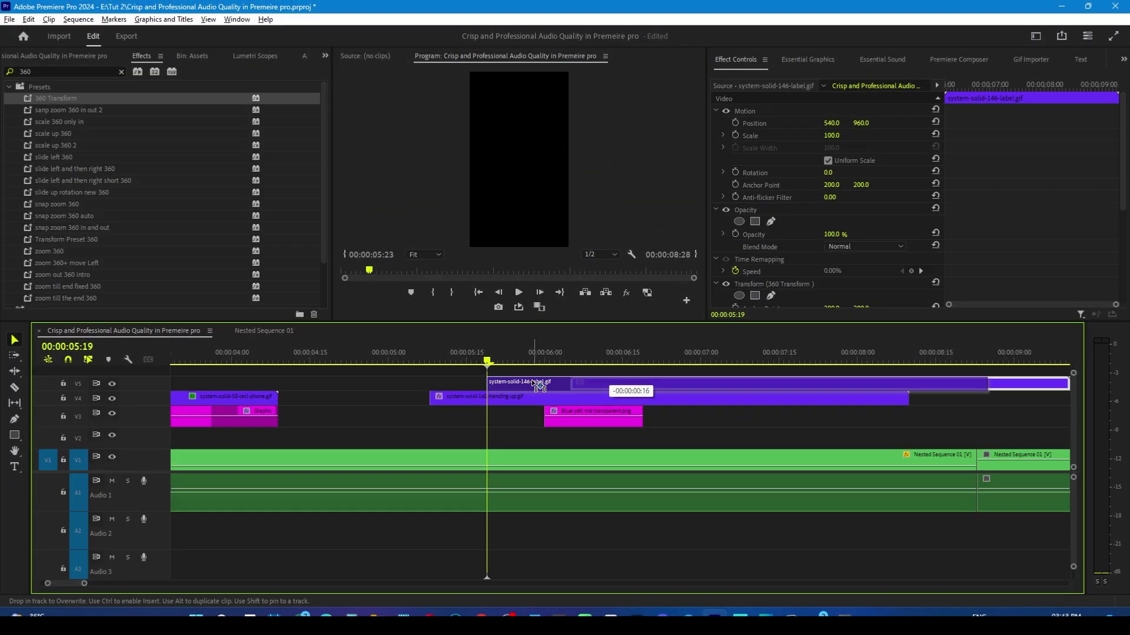
pyautogui.moveTo(475, 360); pyautogui.dragTo(508, 383)
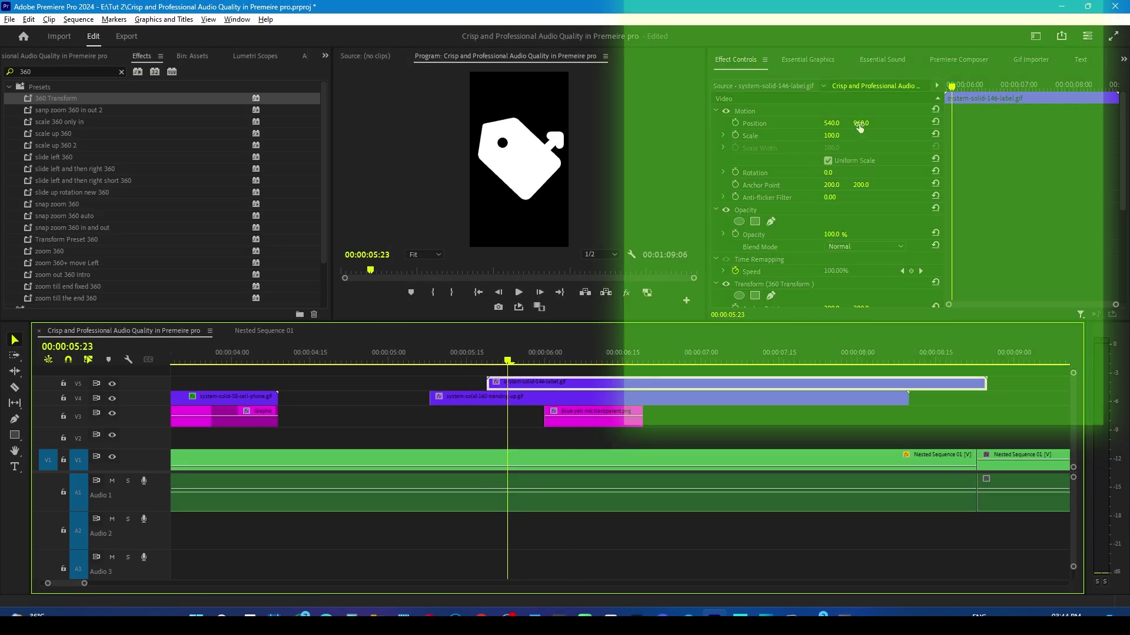
pyautogui.moveTo(860, 127); pyautogui.dragTo(802, 136)
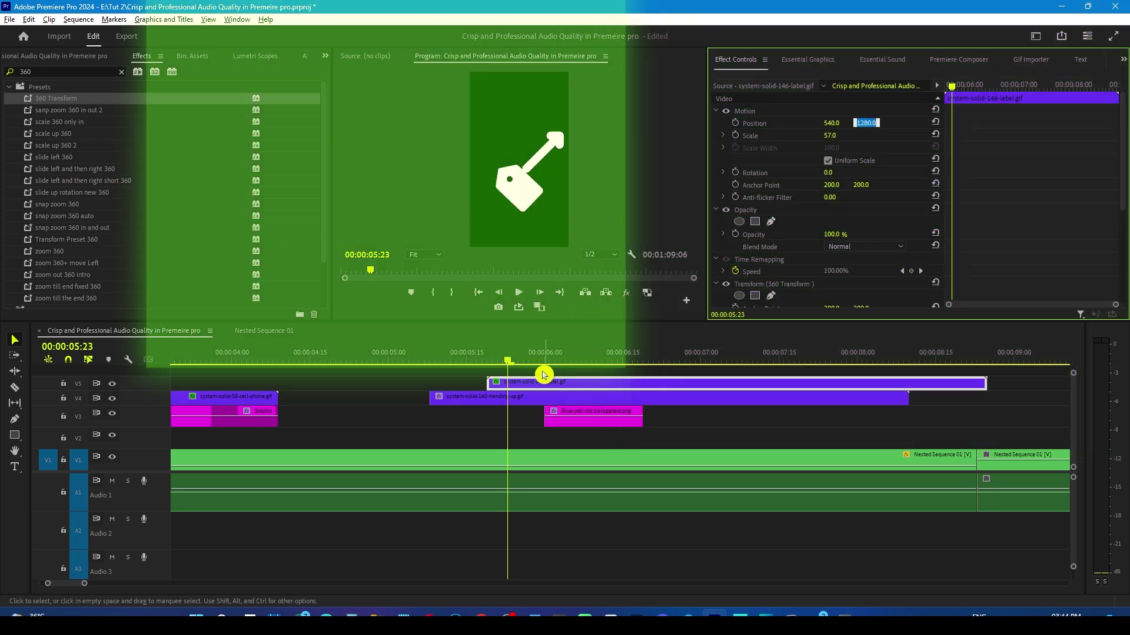
pyautogui.click(540, 397)
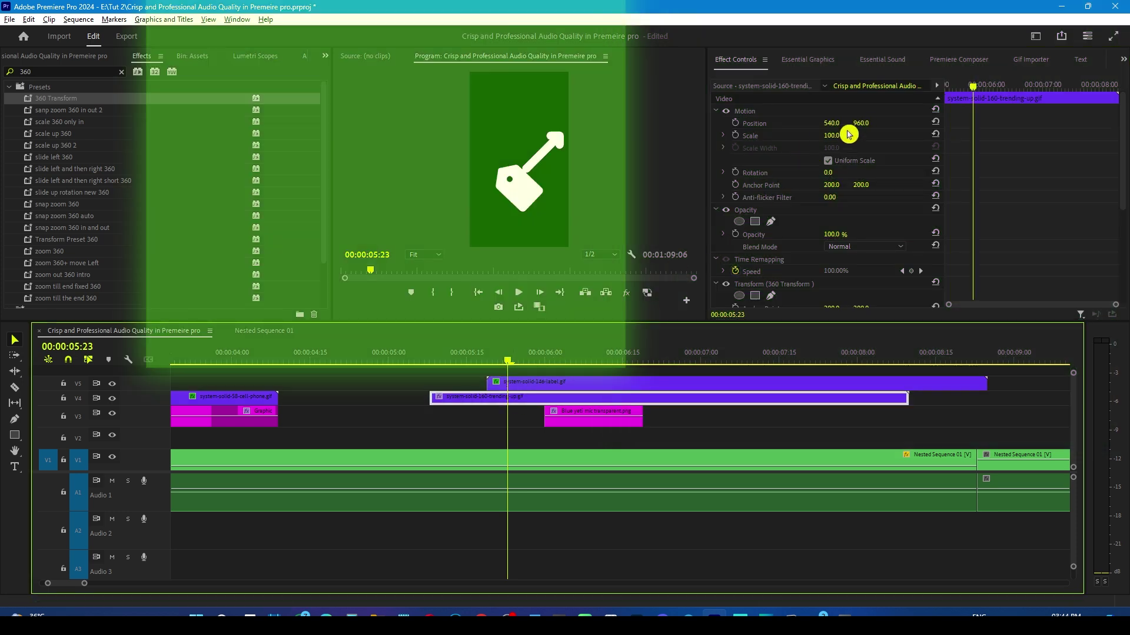
pyautogui.moveTo(861, 124); pyautogui.dragTo(831, 123)
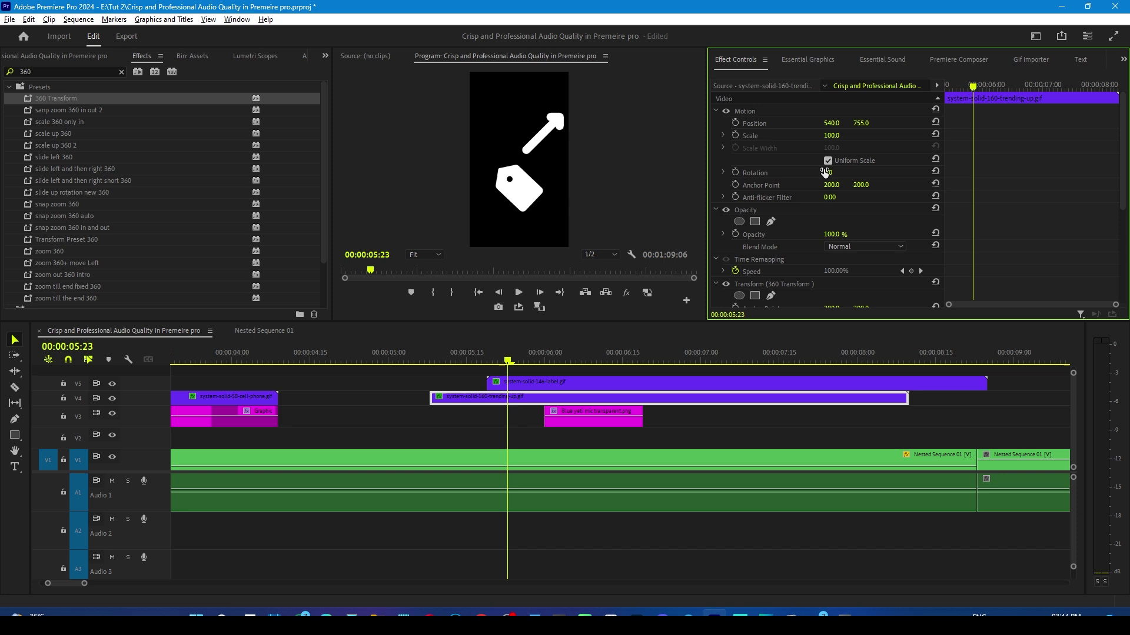
# Step: Replace the label clip on Video 5 with system-solid-5-wallet.gif starting at 00:00:05:20 and preview it
pyautogui.click(512, 385)
pyautogui.moveTo(512, 357); pyautogui.dragTo(418, 360)
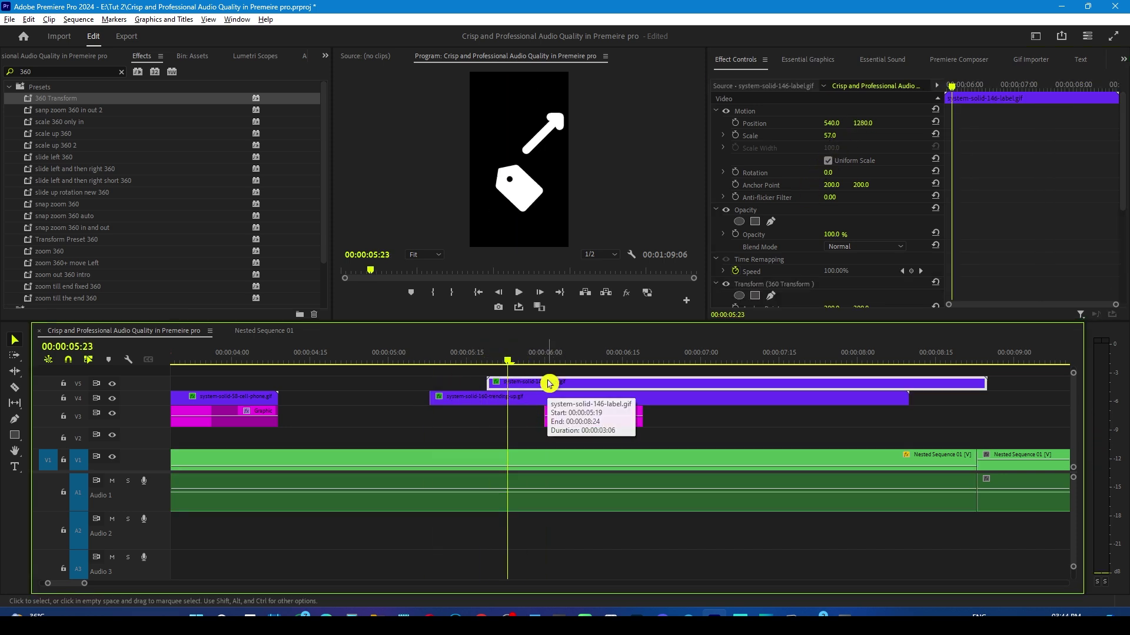
pyautogui.moveTo(59, 248); pyautogui.dragTo(493, 386)
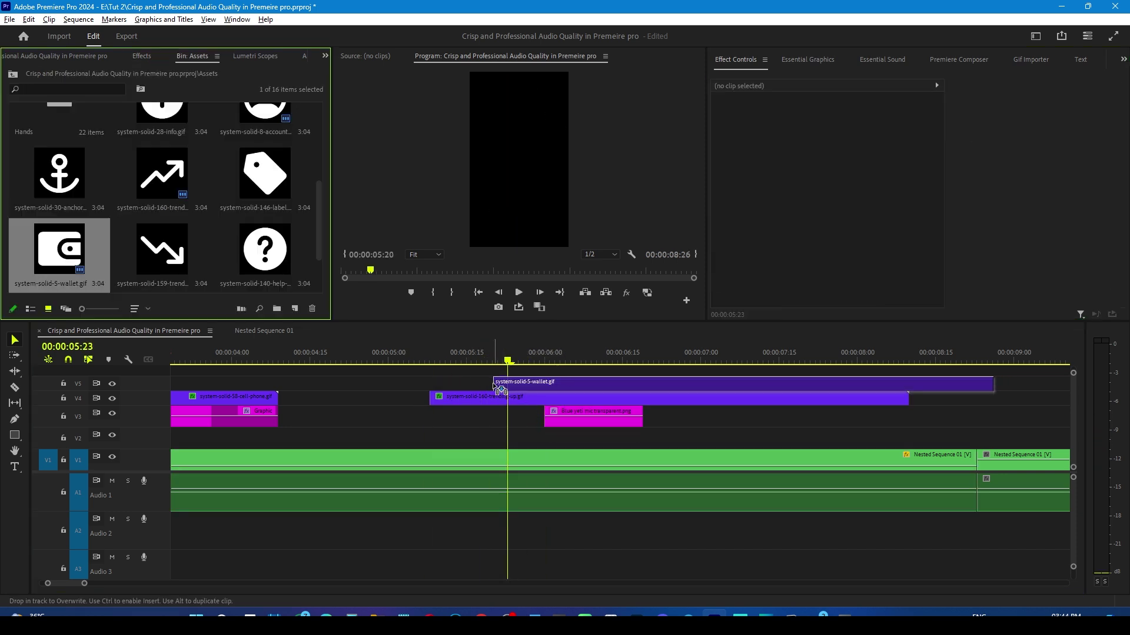
pyautogui.hotkey('shift', 'Up')
pyautogui.press('space')
pyautogui.press('space')
# Step: Set the wallet clip to scale 51 and position 540, 1198, and apply the 360 Transform preset to it
pyautogui.click(524, 386)
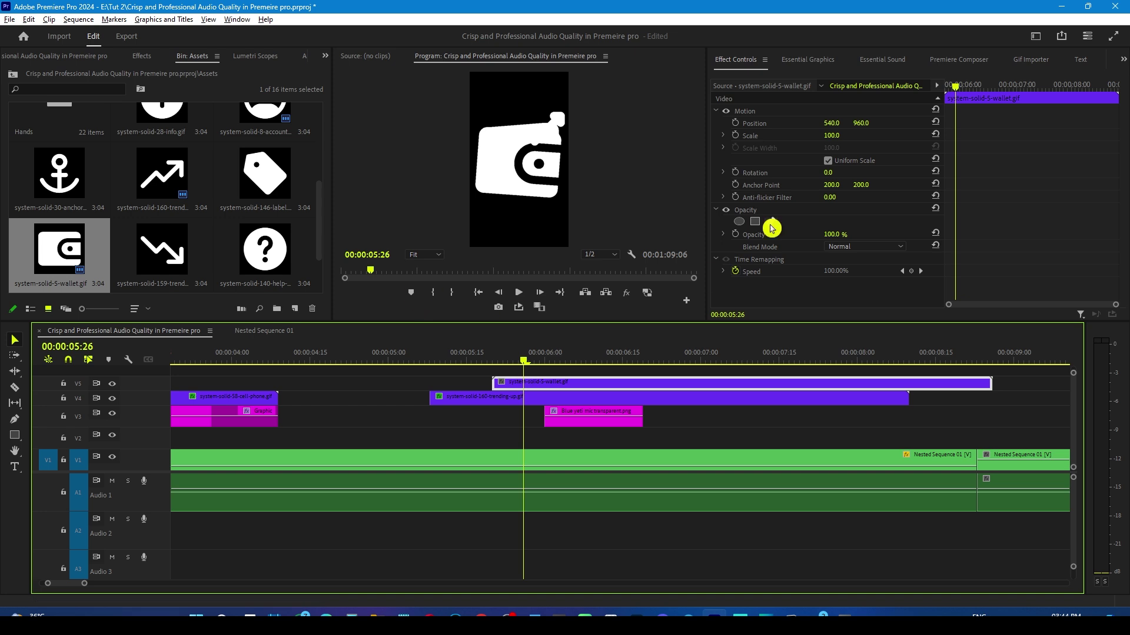
pyautogui.moveTo(830, 135); pyautogui.dragTo(813, 135)
pyautogui.moveTo(862, 123); pyautogui.dragTo(1005, 123)
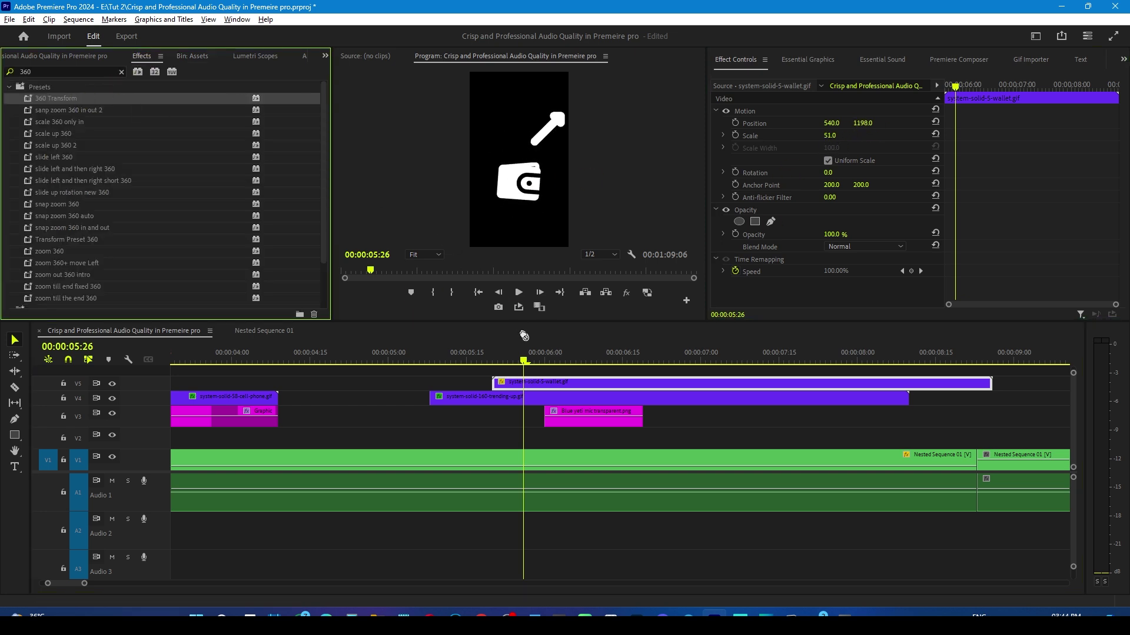
pyautogui.moveTo(525, 336); pyautogui.dragTo(537, 383)
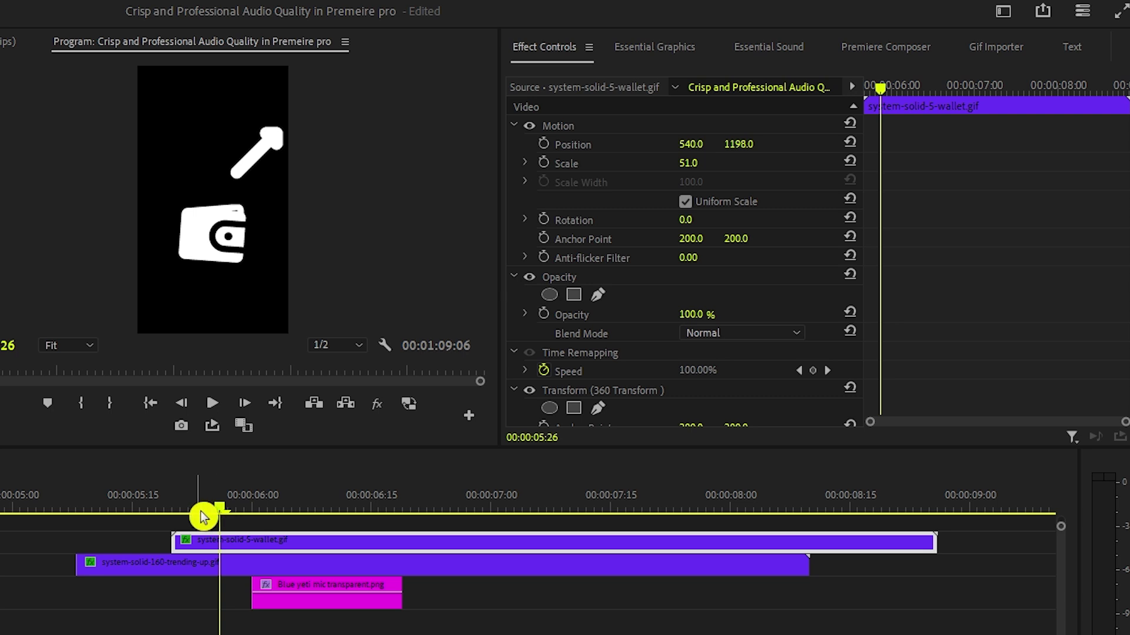
# Step: Keyframe the wallet's Transform Position and Rotation at 00:00:05:25, with starting values of position 1504, 200 and rotation 12° at 00:00:05:20
pyautogui.moveTo(203, 516)
pyautogui.mouseDown()
pyautogui.moveTo(189, 508)
pyautogui.moveTo(214, 512)
pyautogui.mouseUp()
pyautogui.click(1008, 270)
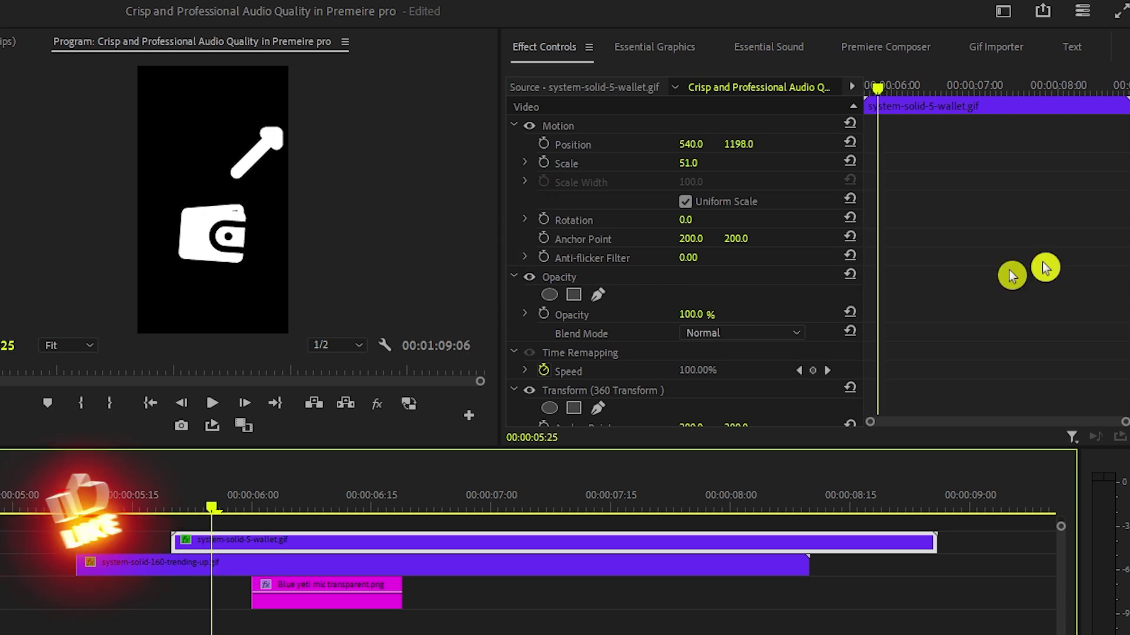
pyautogui.scroll(-5, 824, 303)
pyautogui.click(543, 226)
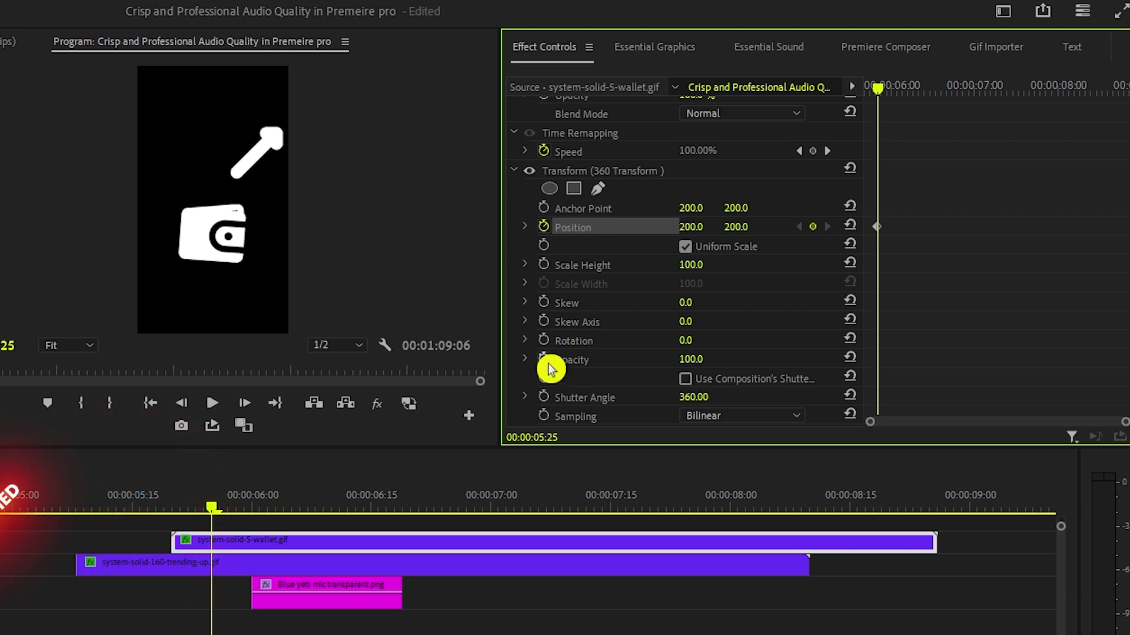
pyautogui.click(543, 340)
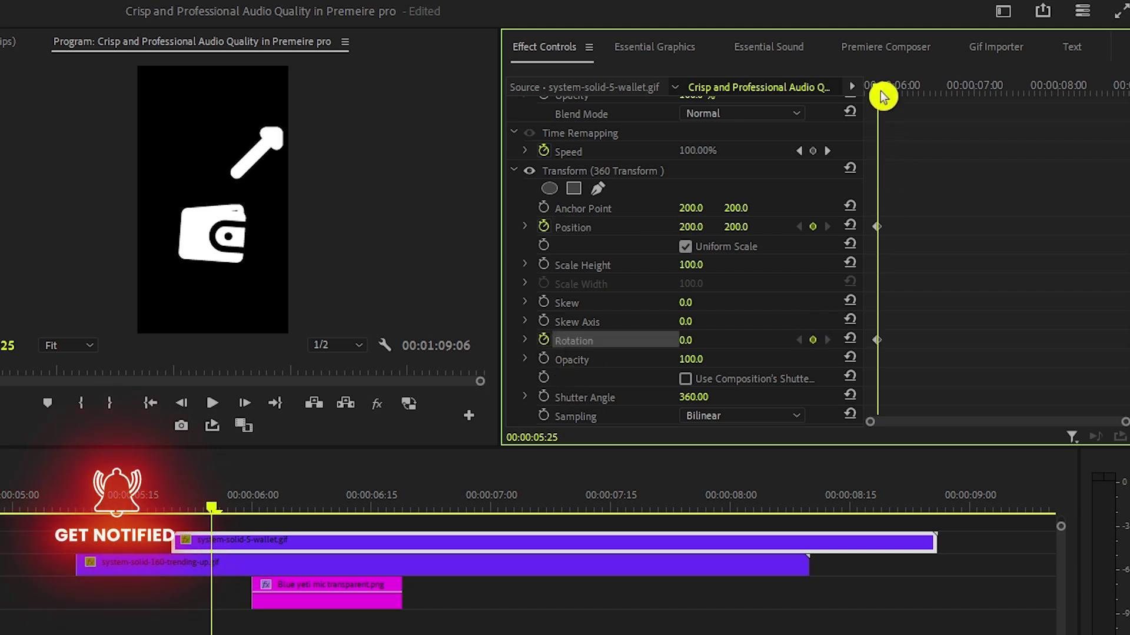
pyautogui.moveTo(883, 96); pyautogui.dragTo(869, 96)
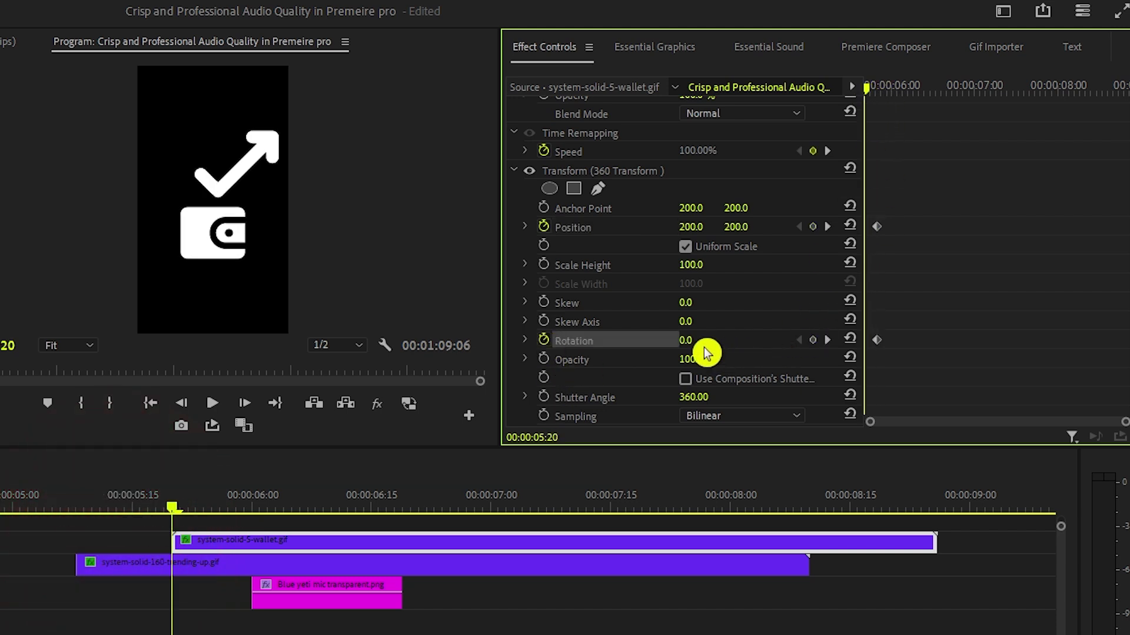
pyautogui.moveTo(688, 344); pyautogui.dragTo(823, 226)
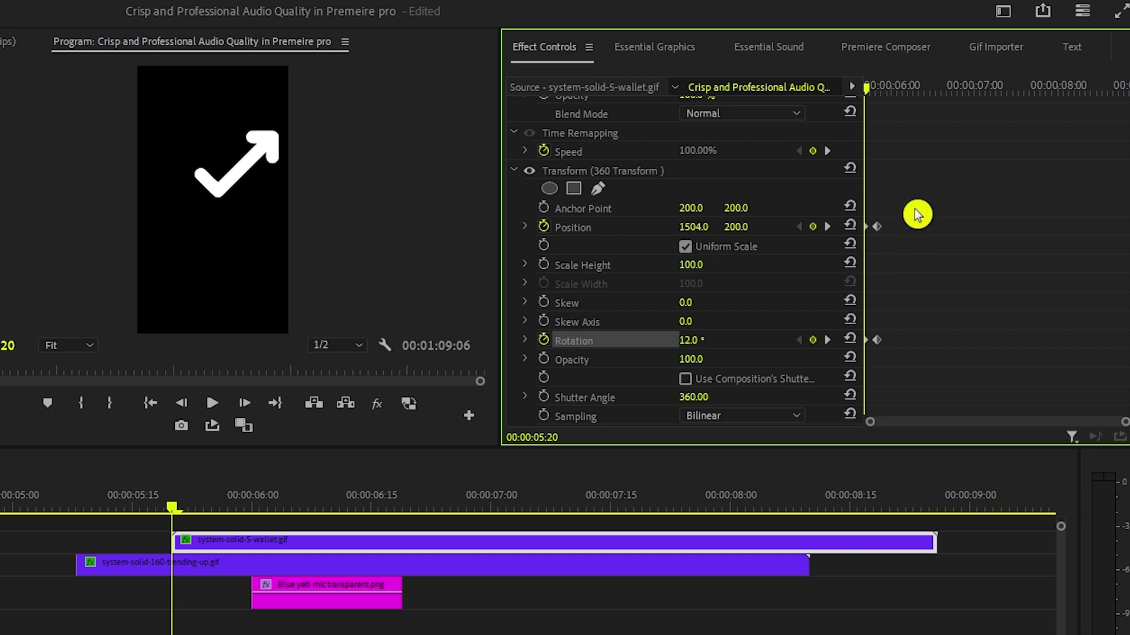
# Step: Set the wallet's Transform Position and Rotation keyframes to Auto Bezier interpolation and reshape their velocity curves for easing
pyautogui.rightClick(882, 349)
pyautogui.moveTo(895, 504)
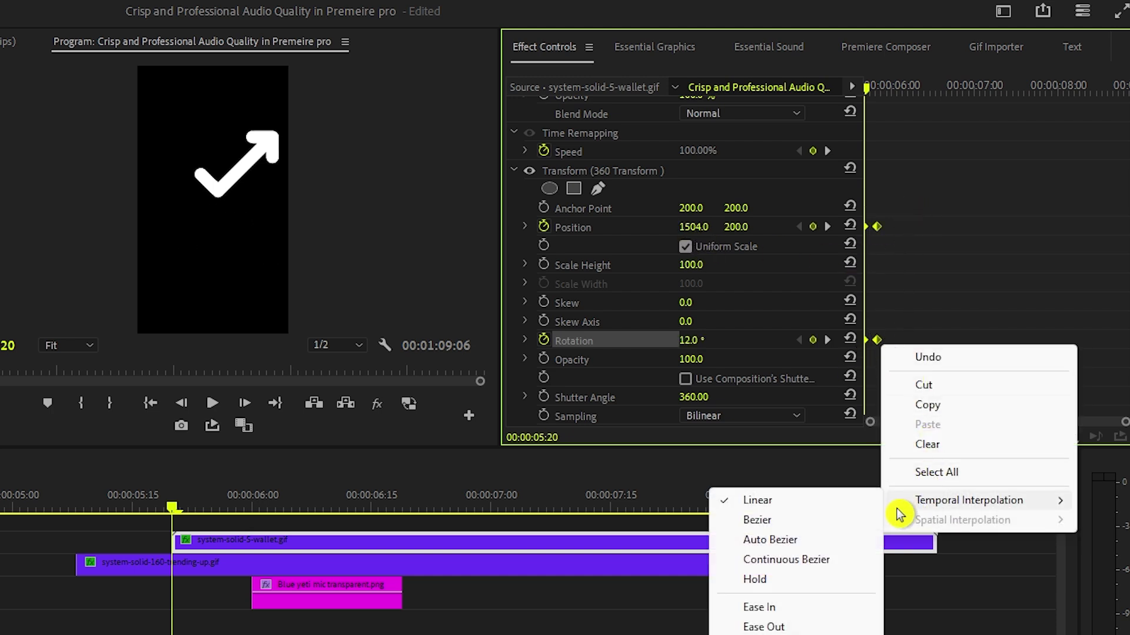
pyautogui.click(812, 537)
pyautogui.moveTo(1032, 430); pyautogui.dragTo(1024, 430)
pyautogui.click(526, 340)
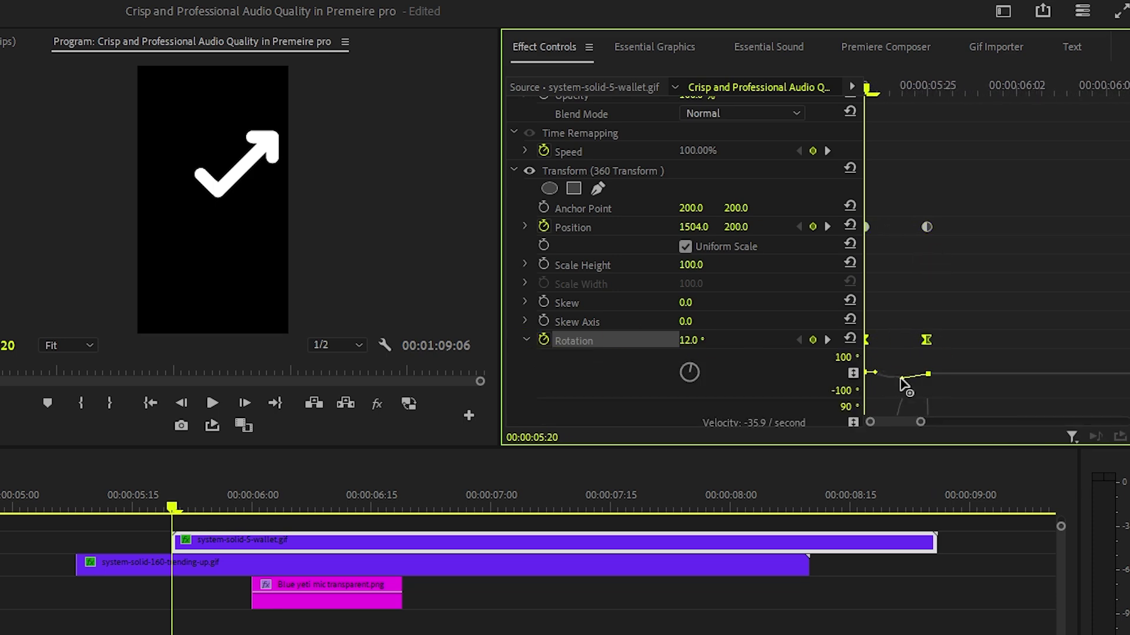
pyautogui.scroll(-4, 1015, 329)
pyautogui.click(526, 112)
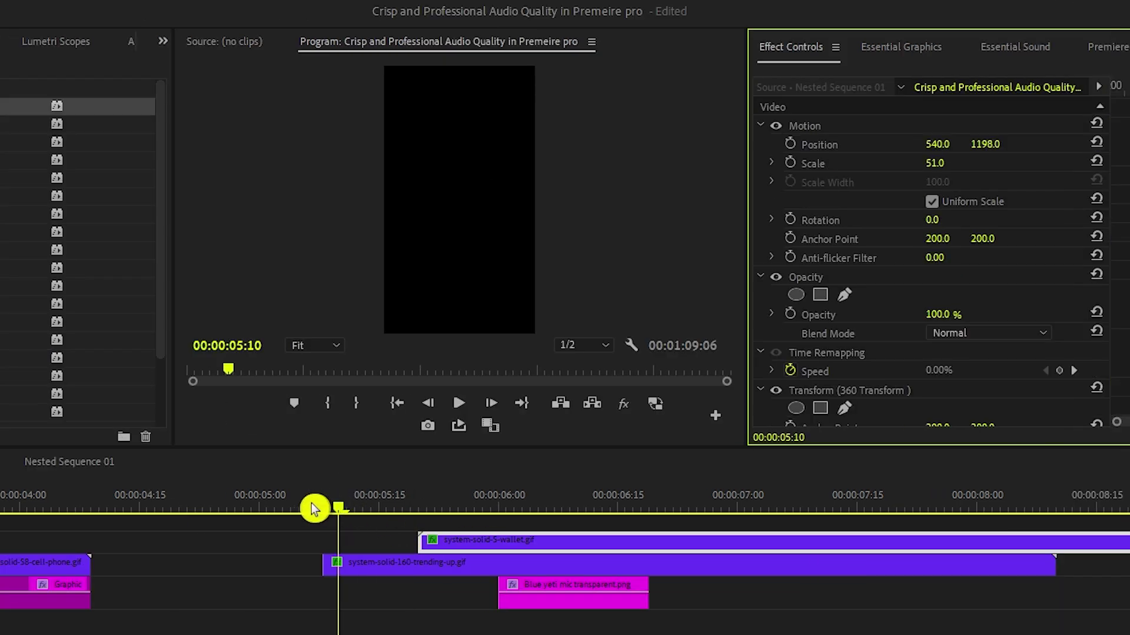
# Step: Split the wallet and trending-up clips at 00:00:06:02 and delete the parts after the cut
pyautogui.click(65, 504)
pyautogui.press('space')
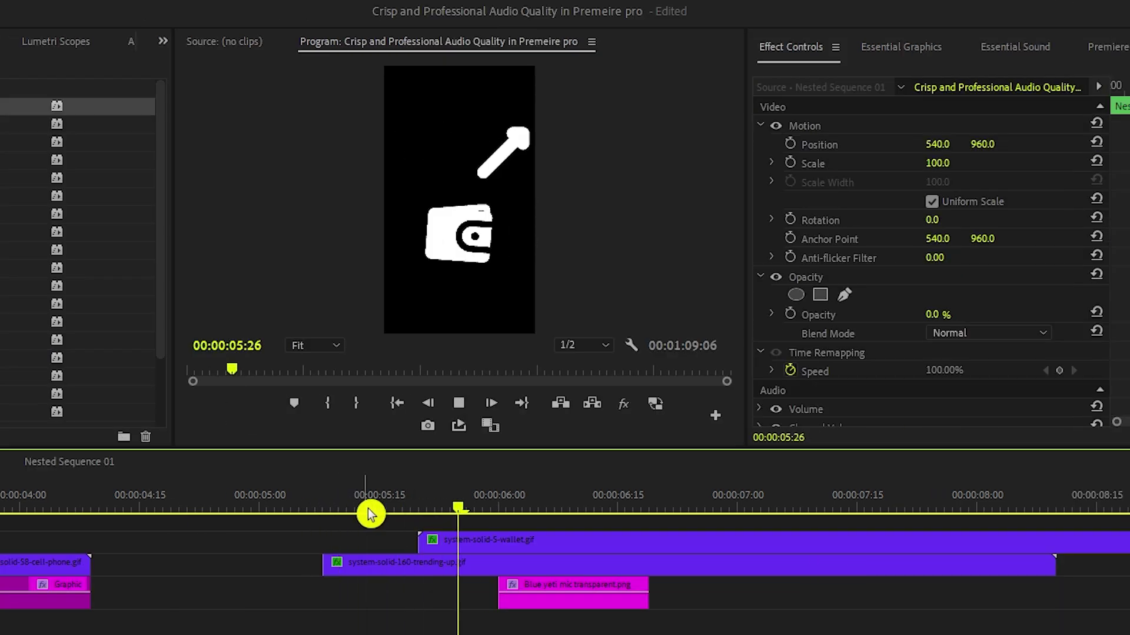
pyautogui.press('space')
pyautogui.moveTo(122, 523); pyautogui.dragTo(296, 571)
pyautogui.hotkey('ctrl', 'k')
pyautogui.click(476, 522)
pyautogui.click(570, 542)
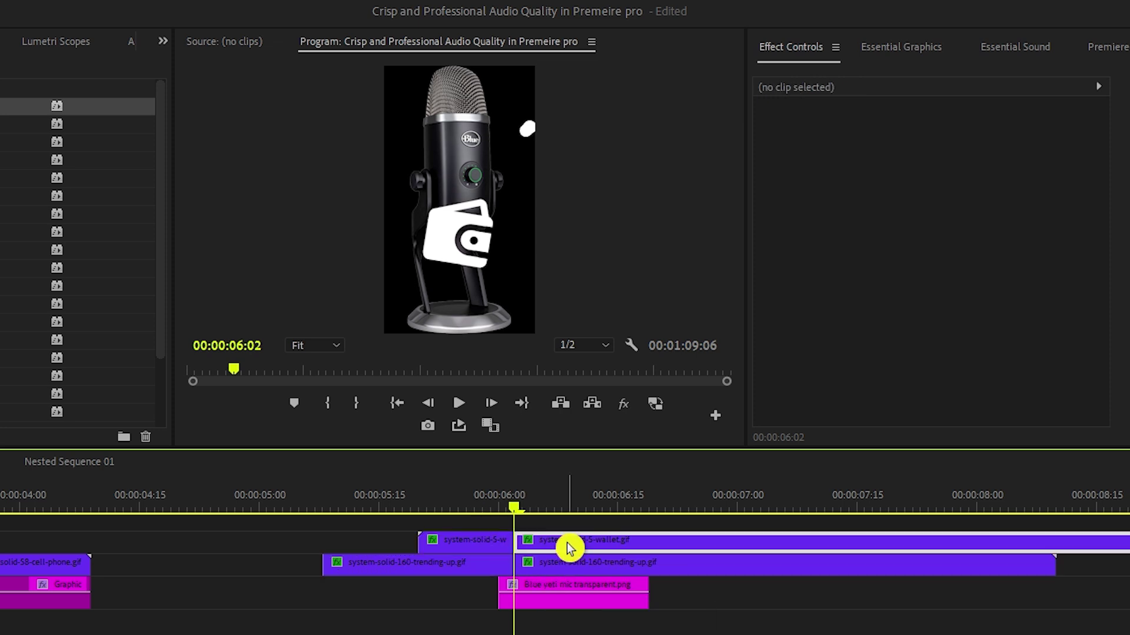
pyautogui.keyDown('shift'); pyautogui.click(572, 571); pyautogui.keyUp('shift')
pyautogui.press('Delete')
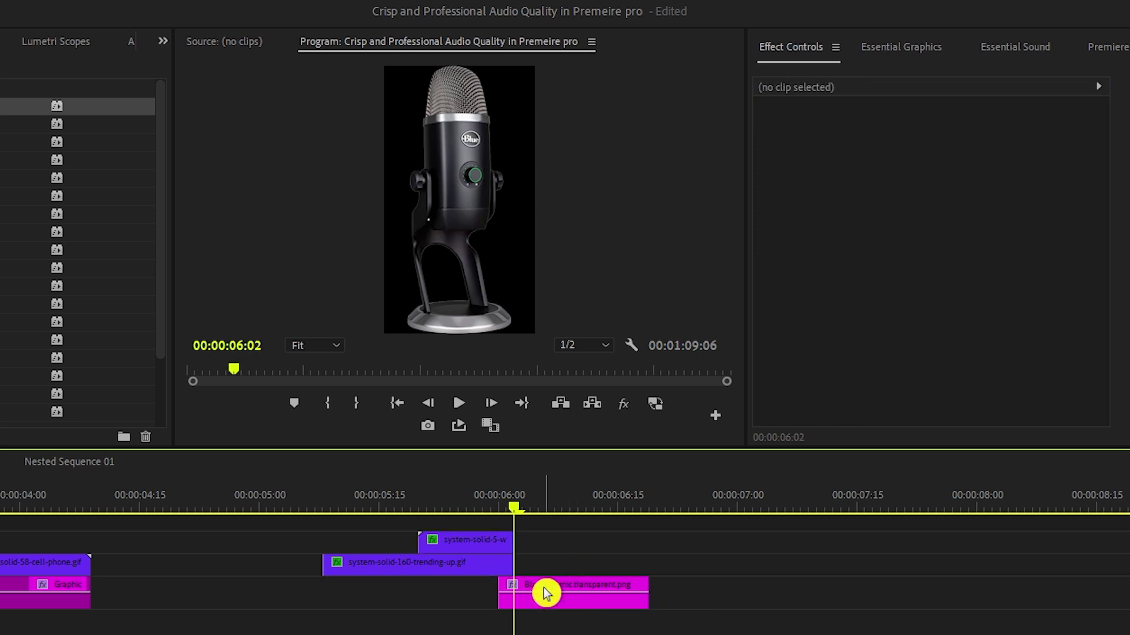
# Step: Copy the Transform (360 Transform) effect from the system-solid-8-account.gif clip
pyautogui.click(545, 592)
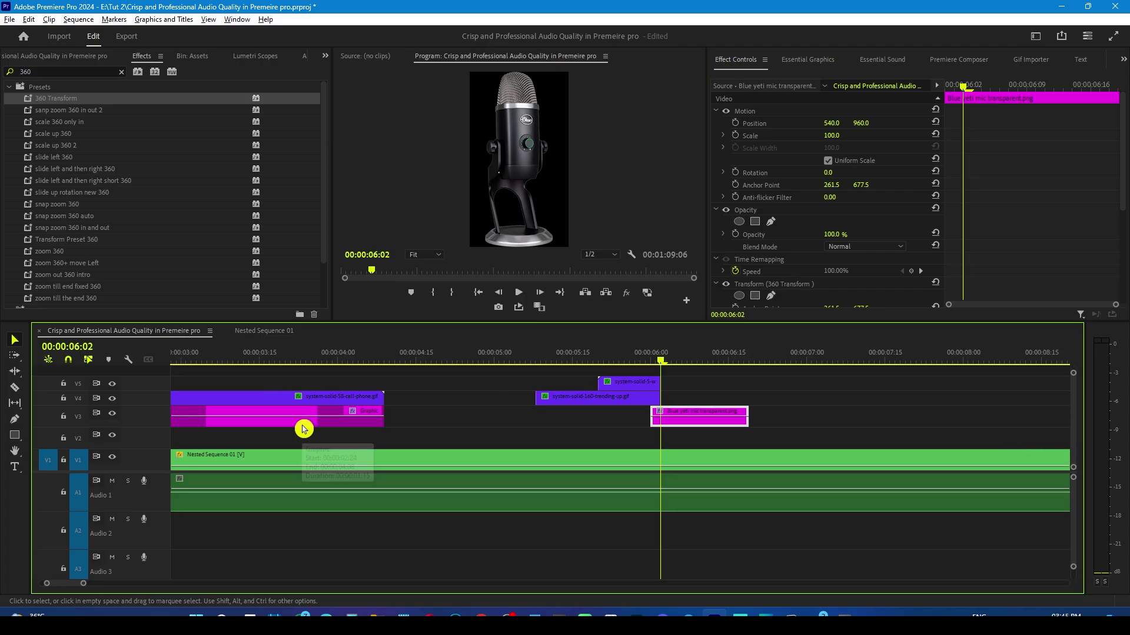
pyautogui.press('=')
pyautogui.press('-')
pyautogui.press('-')
pyautogui.click(196, 364)
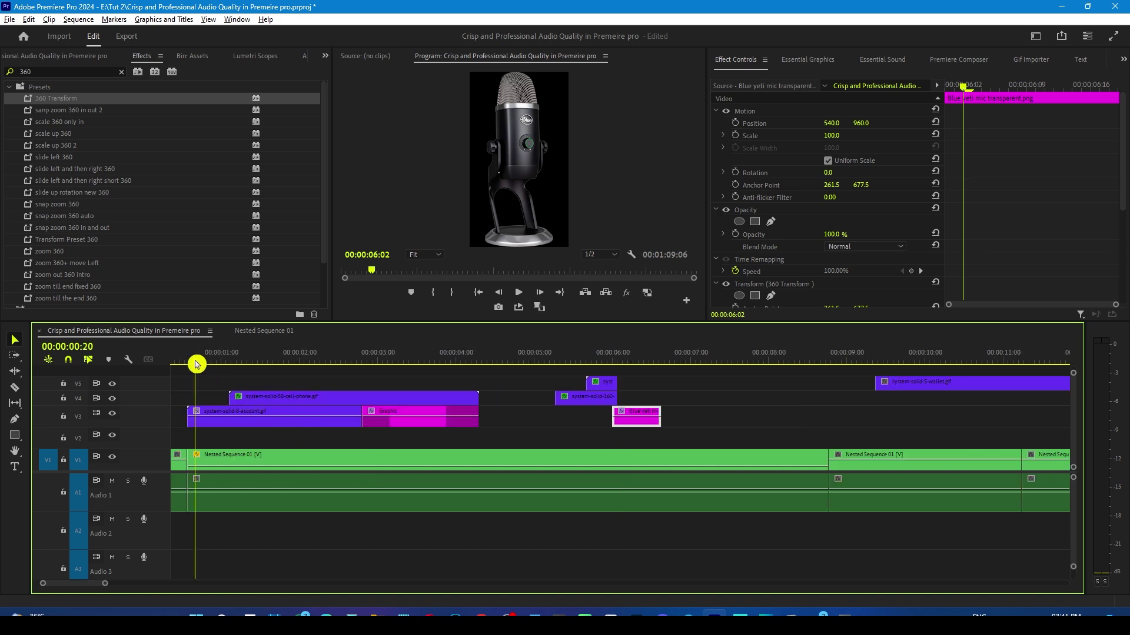
pyautogui.moveTo(195, 360)
pyautogui.mouseDown()
pyautogui.moveTo(178, 361)
pyautogui.moveTo(196, 366)
pyautogui.mouseUp()
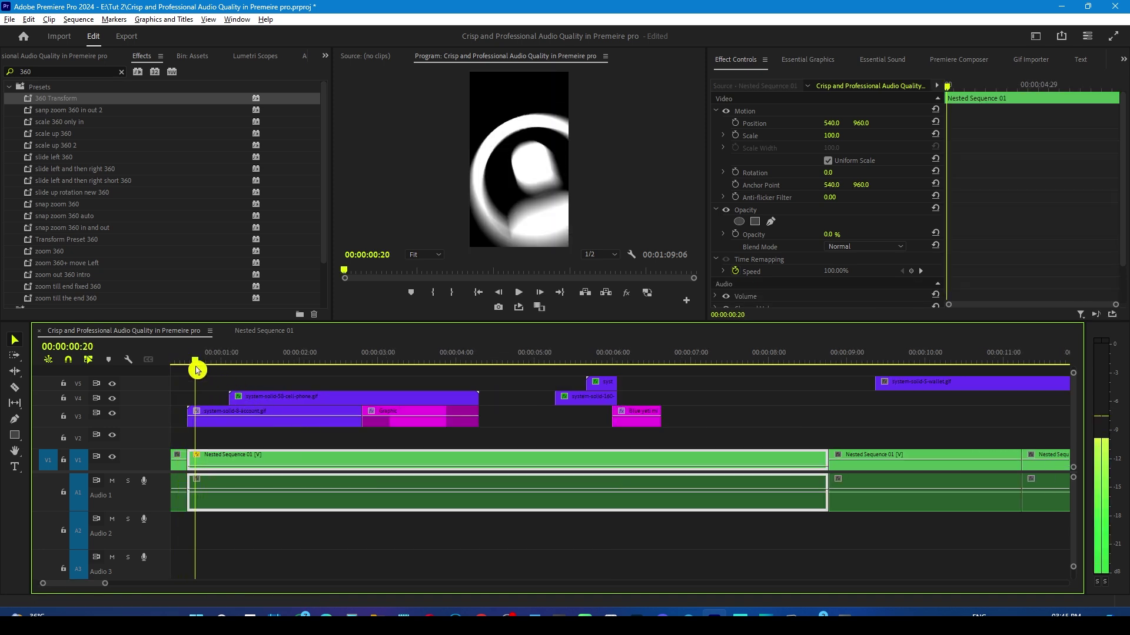
pyautogui.click(214, 421)
pyautogui.rightClick(779, 189)
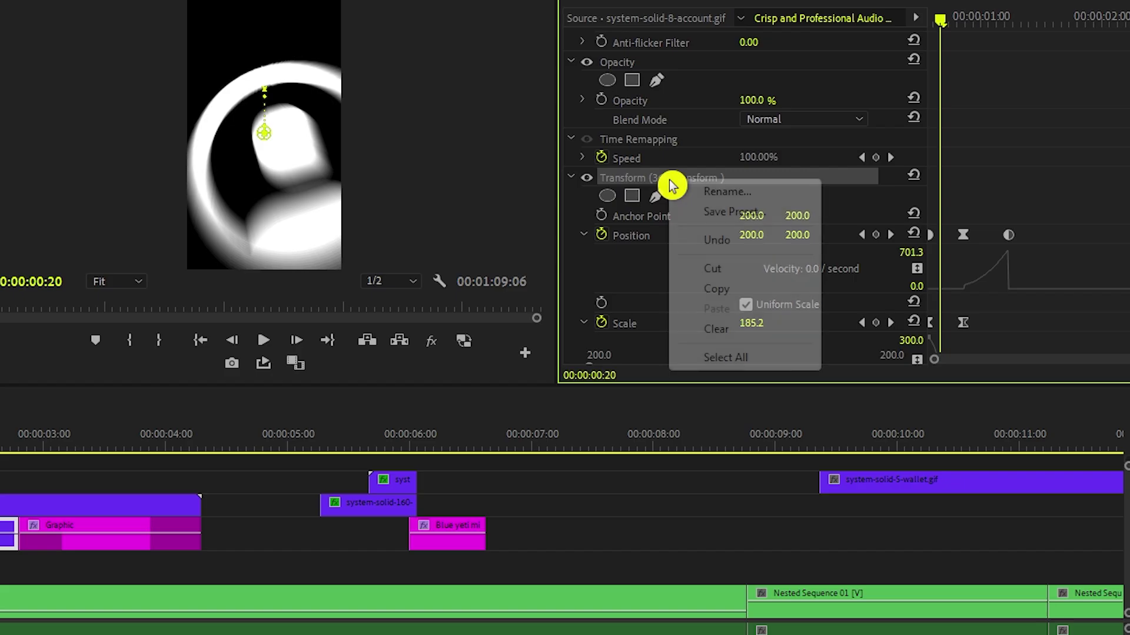
pyautogui.click(726, 296)
# Step: Reduce the scale of the transparent Blue yeti mic clip, extend its end just past 00:00:07:00, and preview it
pyautogui.hscroll(6, 852, 456)
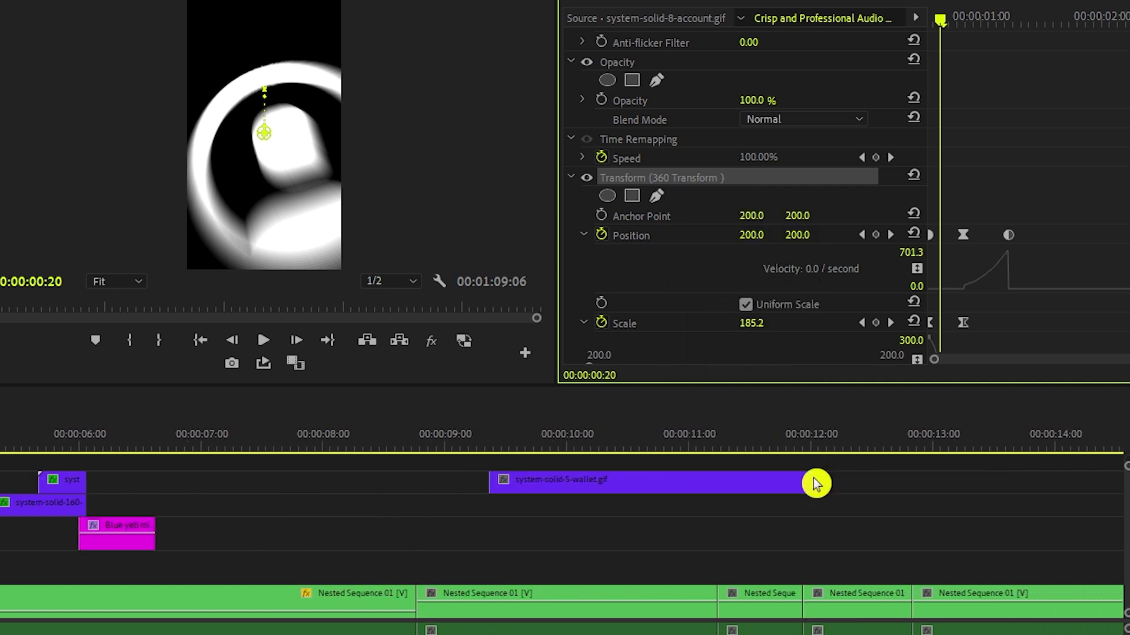
pyautogui.click(122, 550)
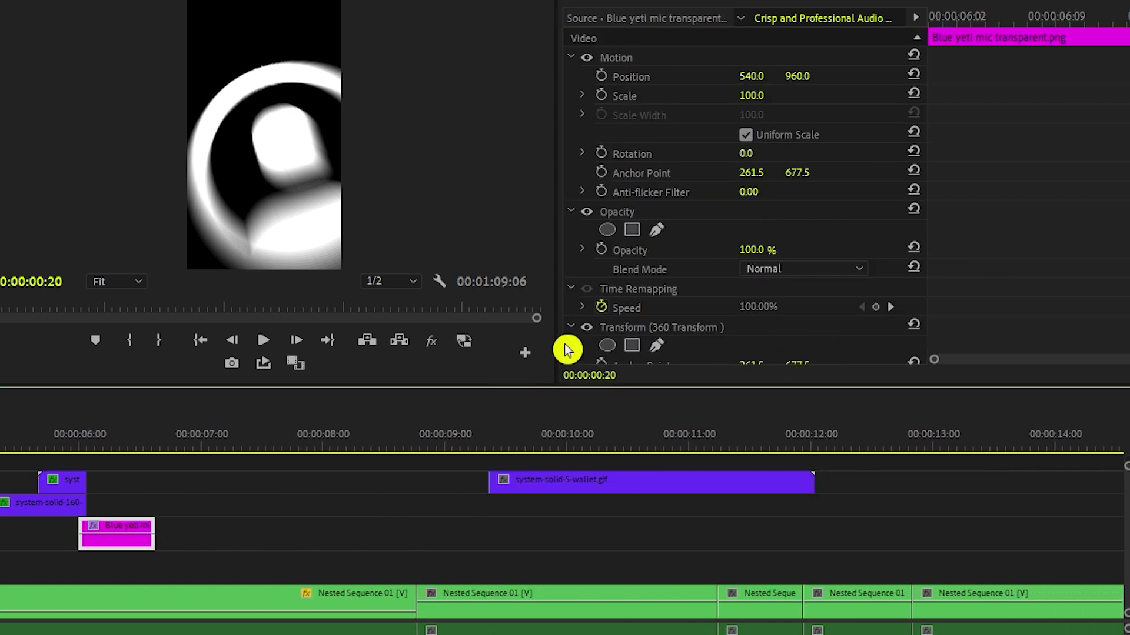
pyautogui.moveTo(756, 100); pyautogui.dragTo(724, 100)
pyautogui.click(43, 446)
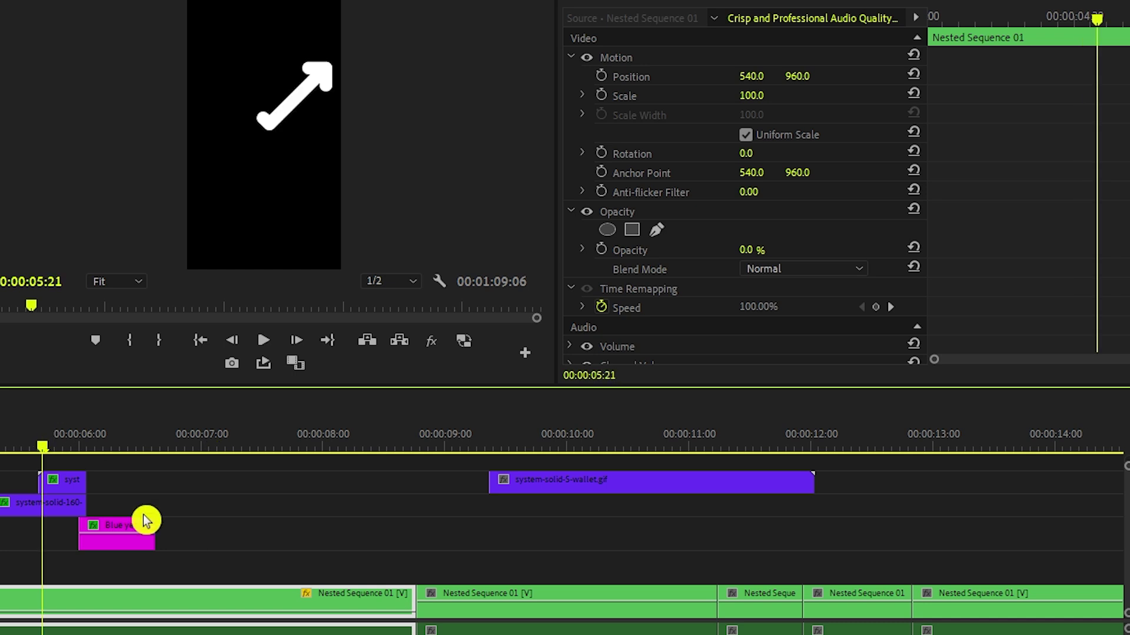
pyautogui.moveTo(159, 521); pyautogui.dragTo(257, 520)
pyautogui.press('space')
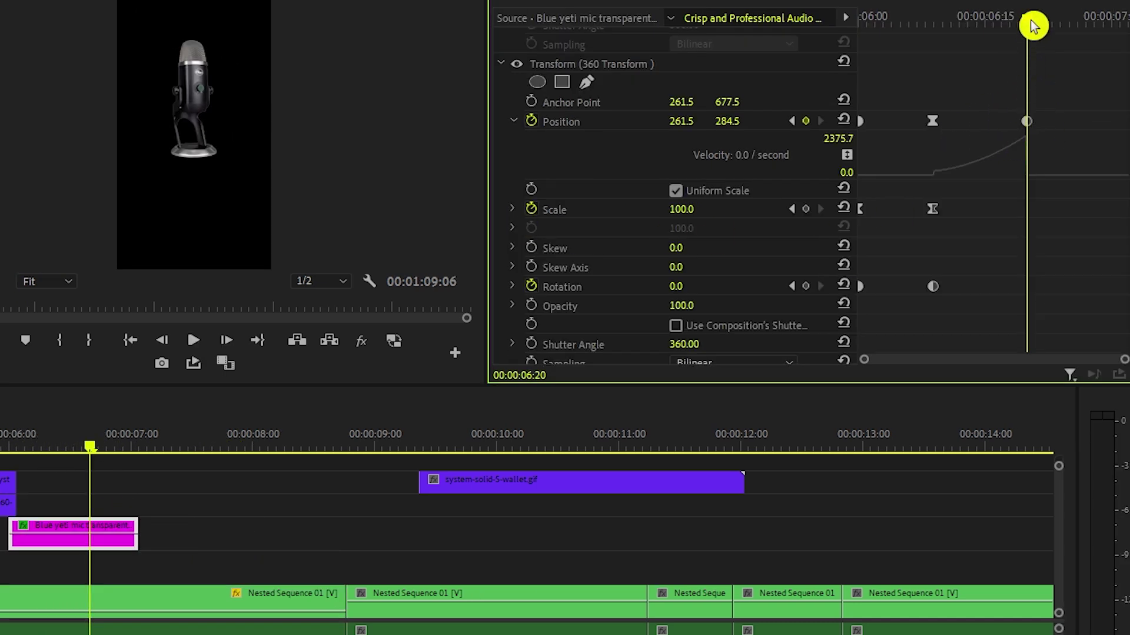
# Step: Keyframe the transparent mic's Transform Position at 00:00:06:26 with the value -1070.5, 284.5 so it slides out of frame
pyautogui.moveTo(1034, 26); pyautogui.dragTo(1079, 40)
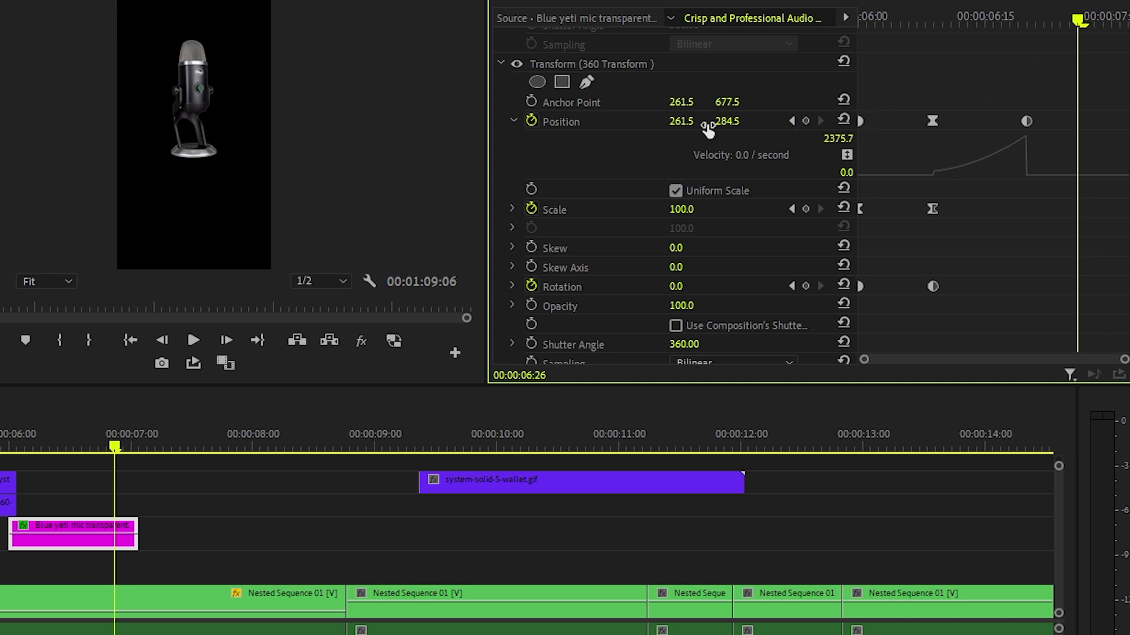
pyautogui.moveTo(687, 130); pyautogui.dragTo(582, 131)
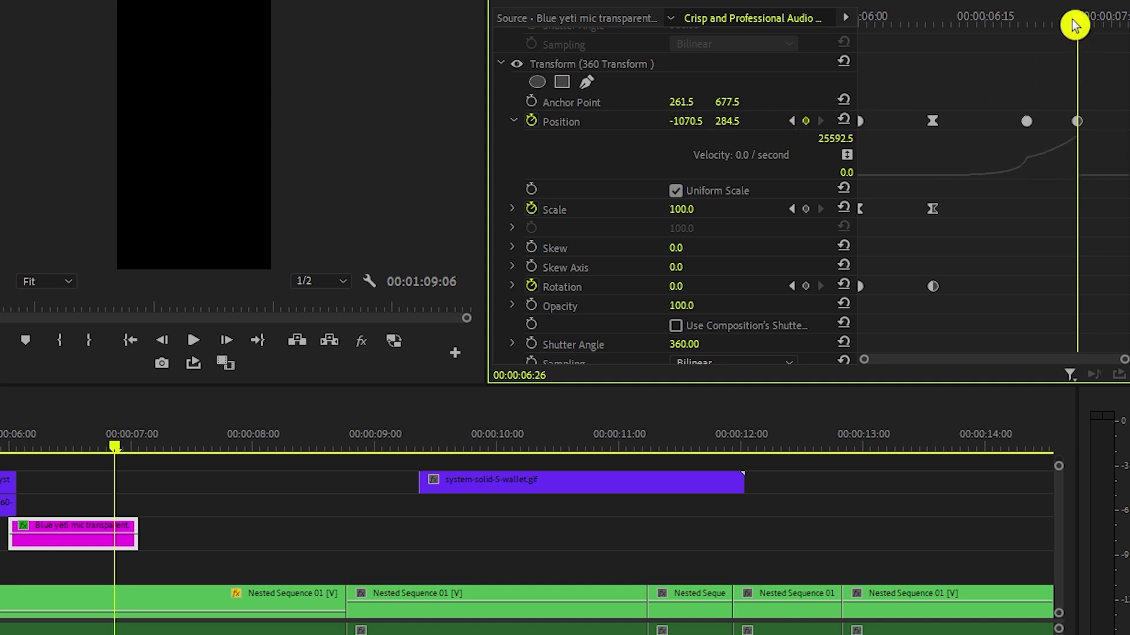
pyautogui.moveTo(1072, 20); pyautogui.dragTo(1027, 24)
pyautogui.click(1053, 162)
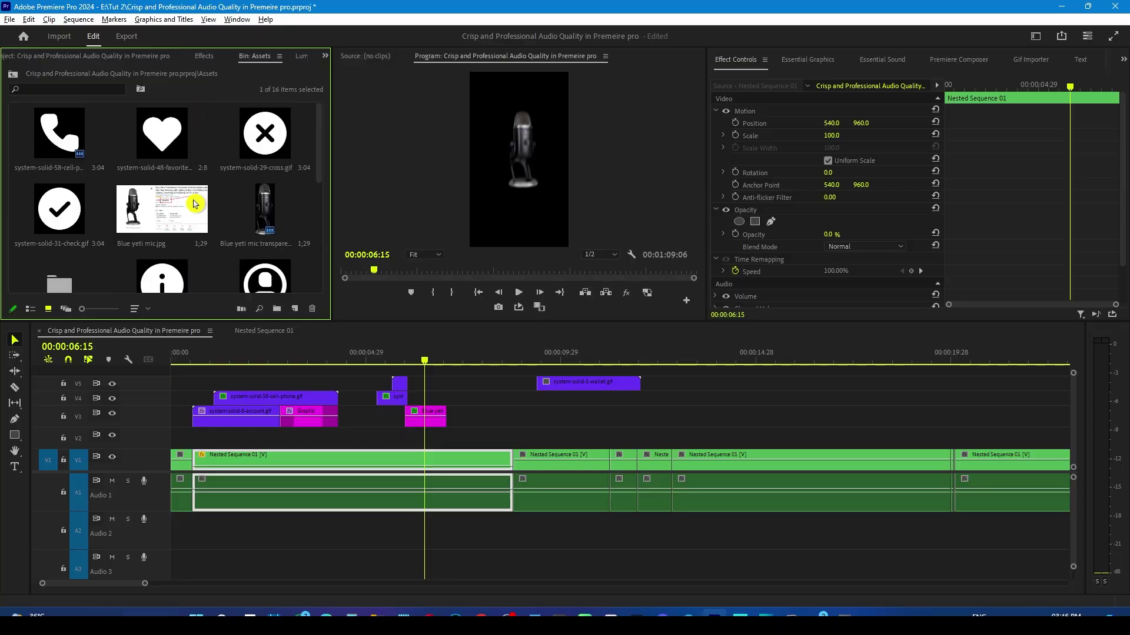
# Step: Place Blue yeti mic.jpg on Video 4 just before 00:00:07:00, overlapping the end of the transparent mic clip, and preview it
pyautogui.click(150, 215)
pyautogui.moveTo(158, 210); pyautogui.dragTo(448, 397)
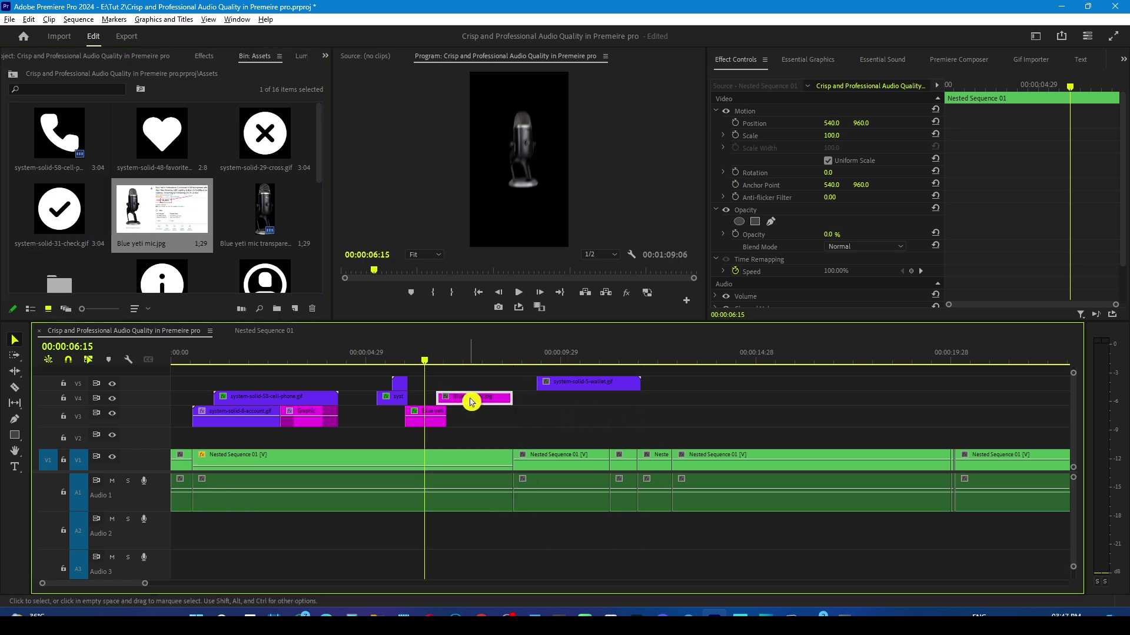
pyautogui.press('space')
pyautogui.press('space')
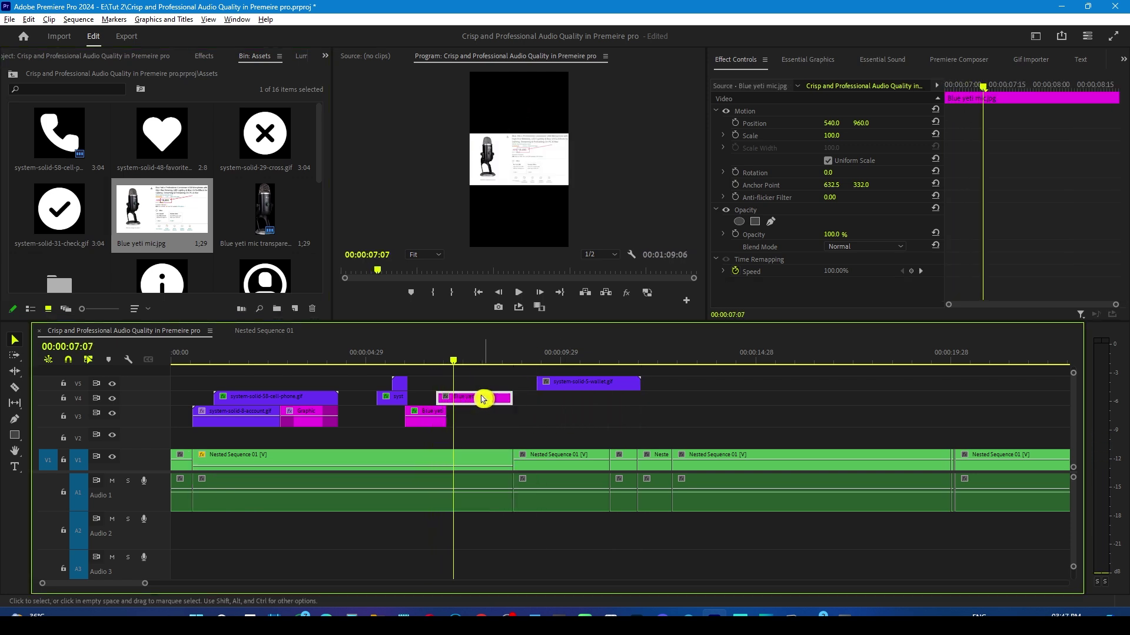
pyautogui.click(386, 360)
pyautogui.press('space')
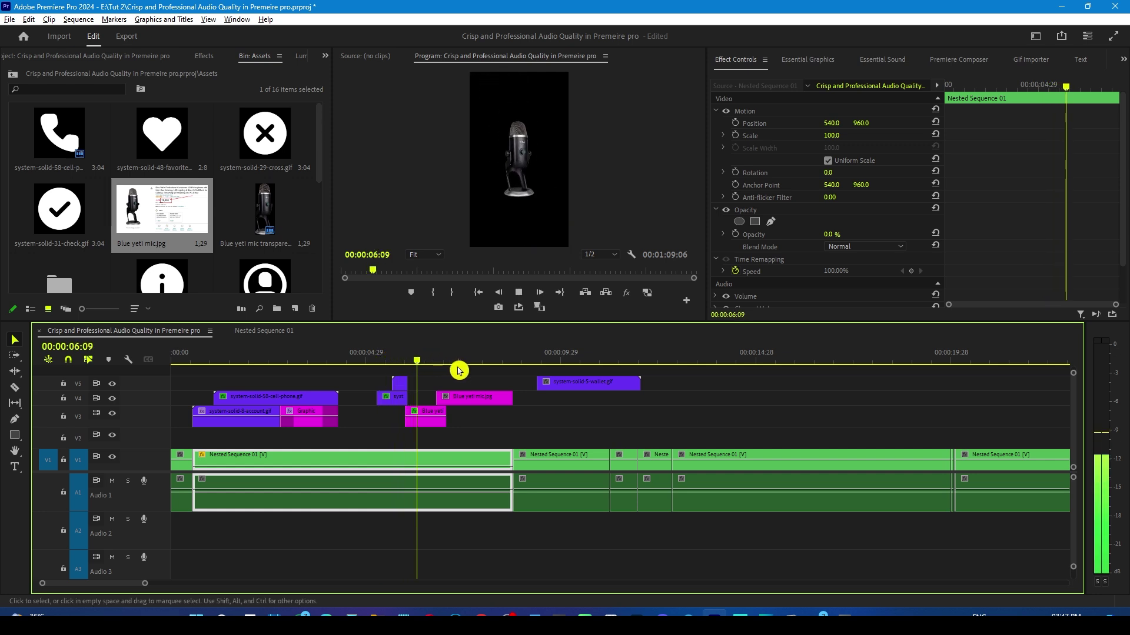
pyautogui.press('space')
# Step: Paste the copied Transform (360 Transform) effect onto the Blue yeti mic.jpg clip
pyautogui.moveTo(433, 361); pyautogui.dragTo(445, 361)
pyautogui.click(471, 398)
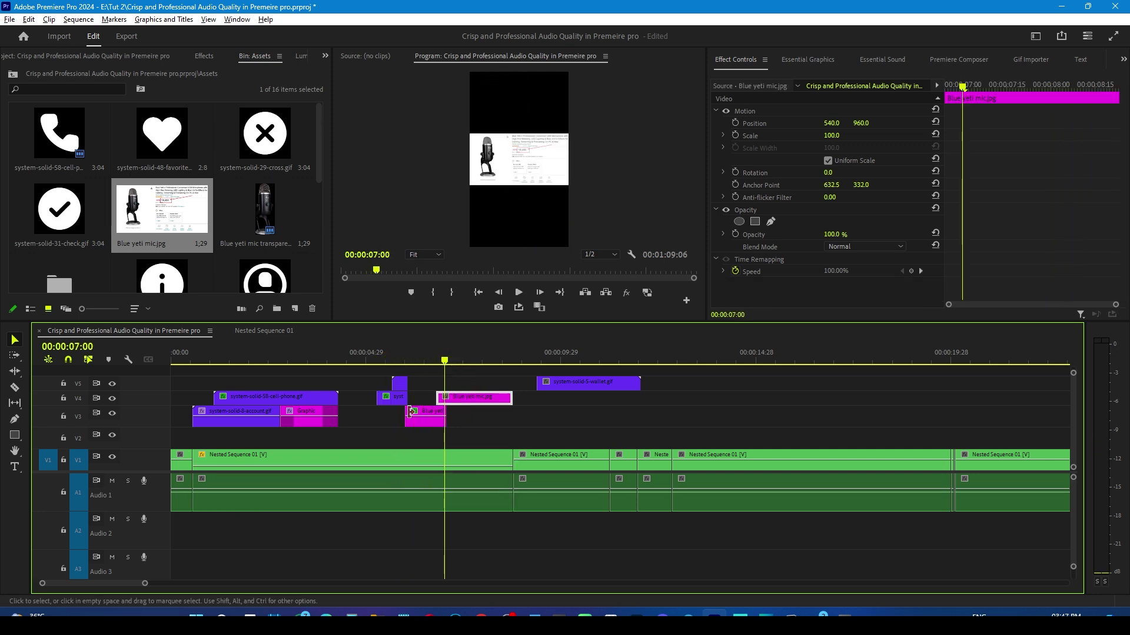
pyautogui.press('ctrl')
pyautogui.hotkey('ctrl', 'v')
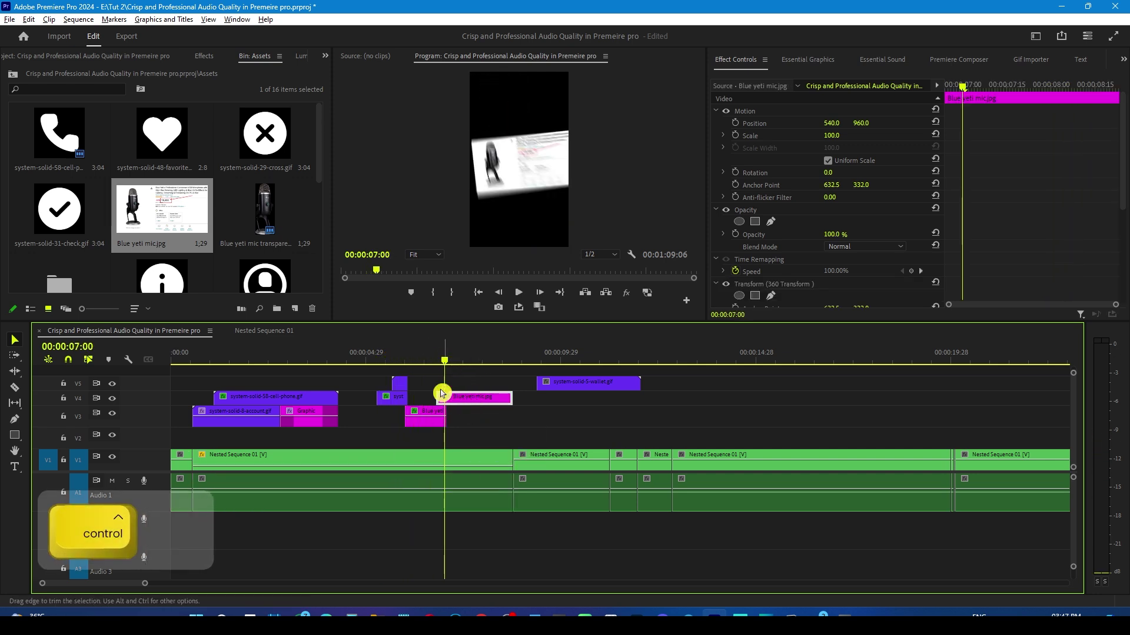
# Step: Preview the Blue yeti mic.jpg clip and set its Motion scale to 186 and position to 780, 1122
pyautogui.click(365, 355)
pyautogui.press('space')
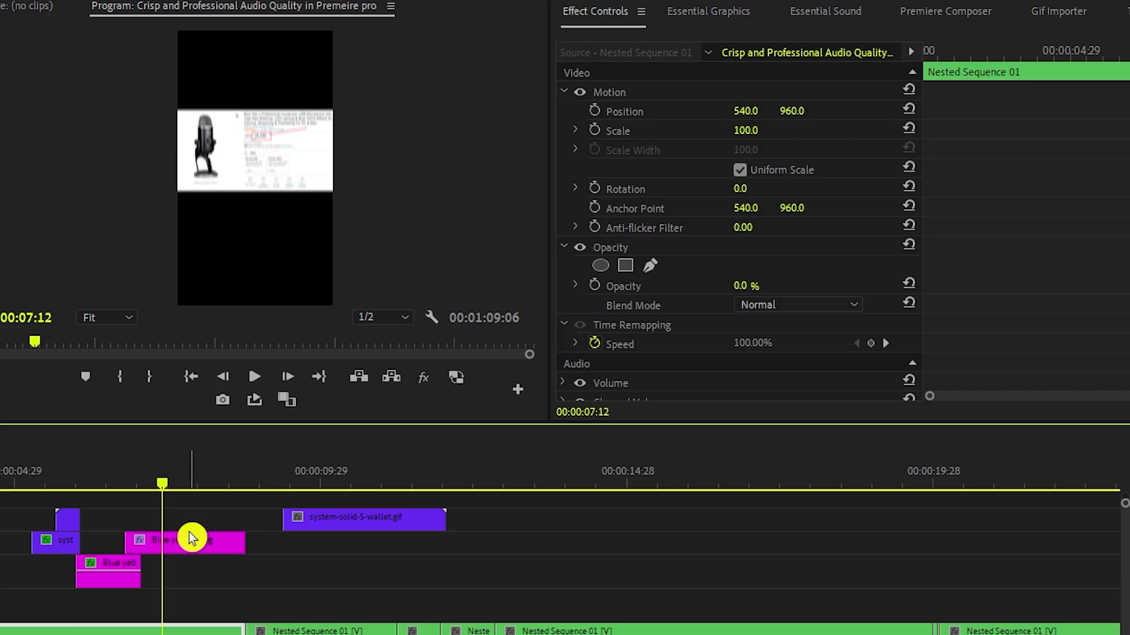
pyautogui.click(192, 538)
pyautogui.moveTo(745, 130); pyautogui.dragTo(316, 583)
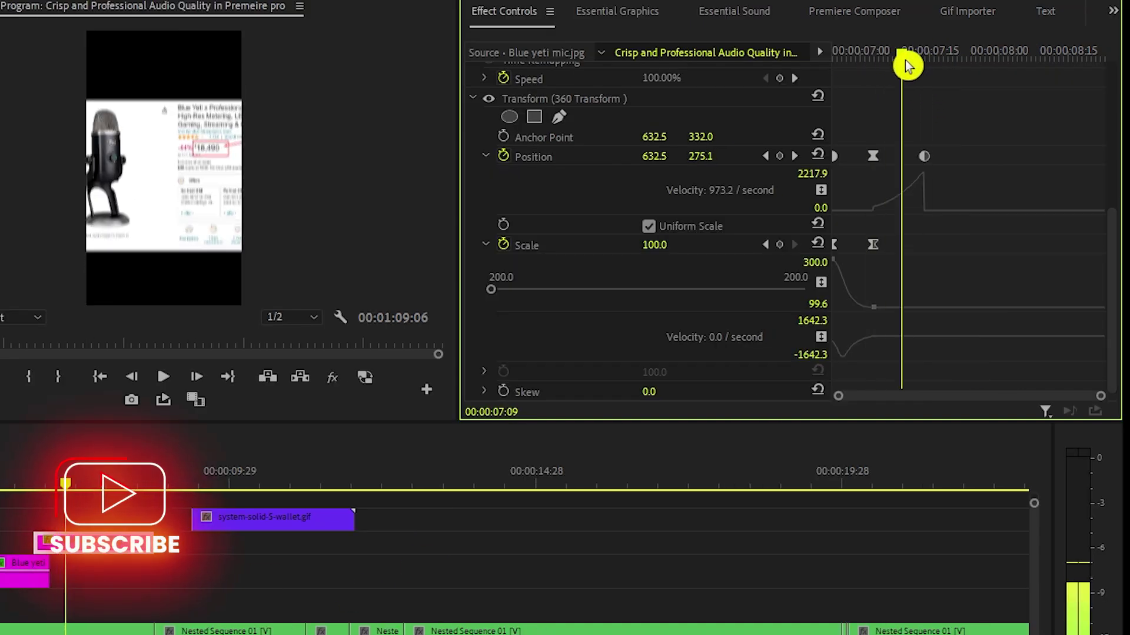
# Step: Keyframe the Blue yeti mic.jpg clip's Transform Scale at 100 on 00:00:07:18 and 128.7 on 00:00:08:17
pyautogui.moveTo(907, 64); pyautogui.dragTo(945, 61)
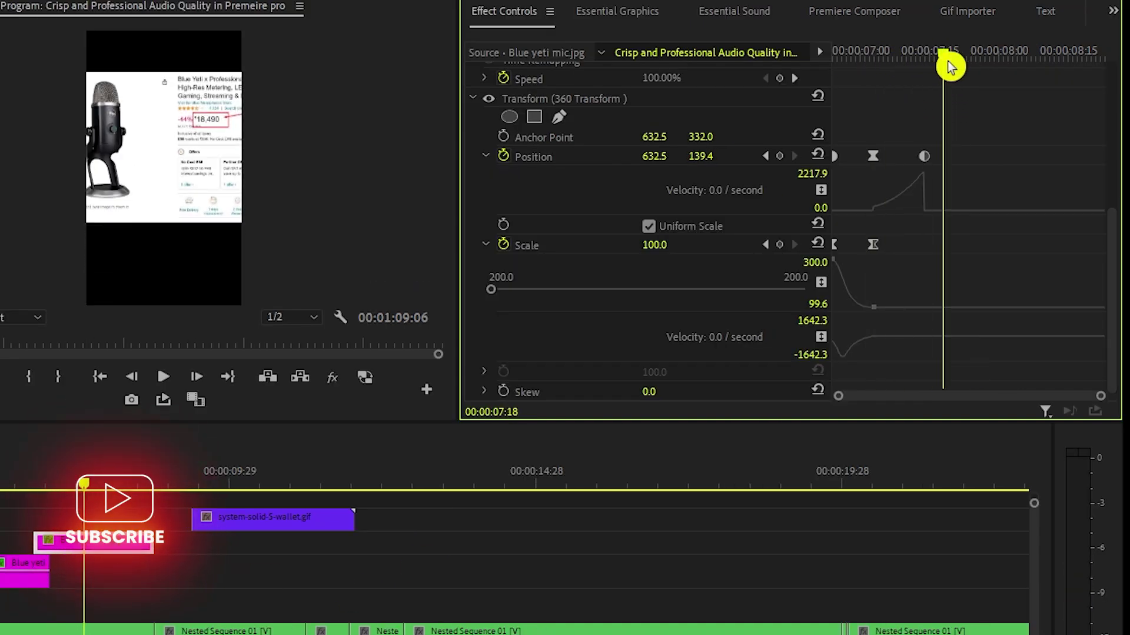
pyautogui.click(779, 245)
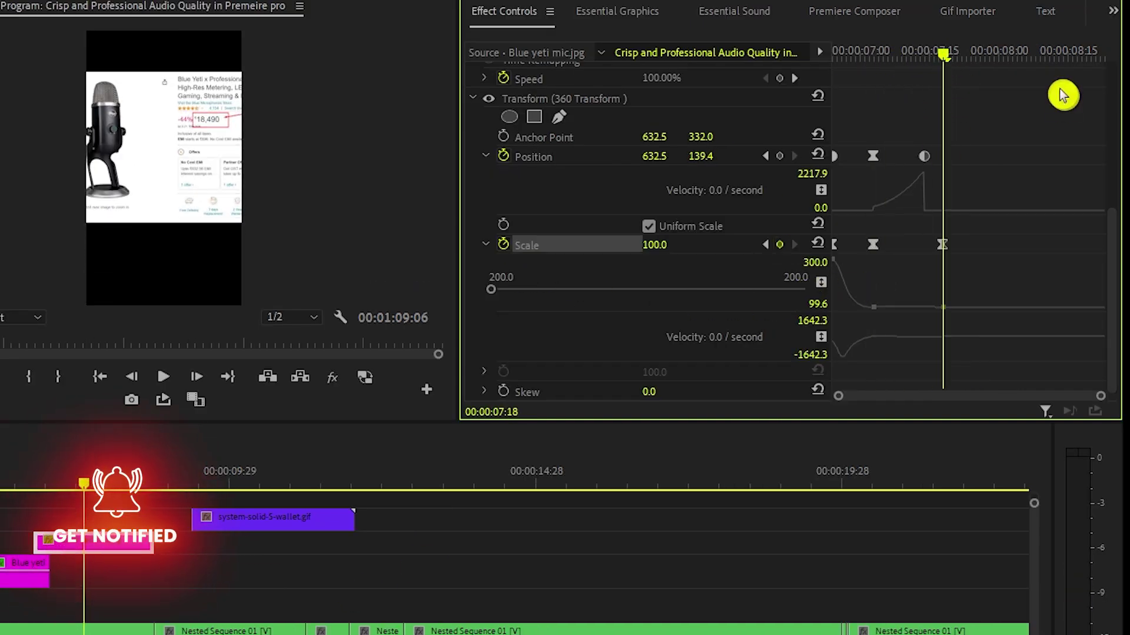
pyautogui.moveTo(957, 61); pyautogui.dragTo(1078, 61)
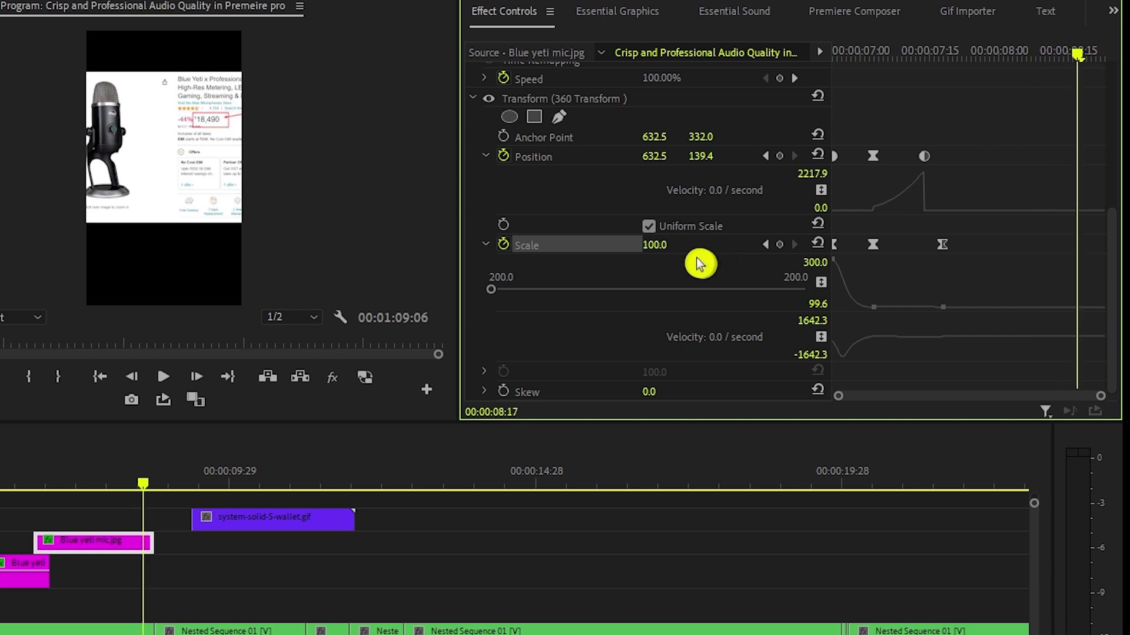
pyautogui.moveTo(654, 244)
pyautogui.mouseDown()
pyautogui.moveTo(689, 244)
pyautogui.moveTo(640, 240)
pyautogui.mouseUp()
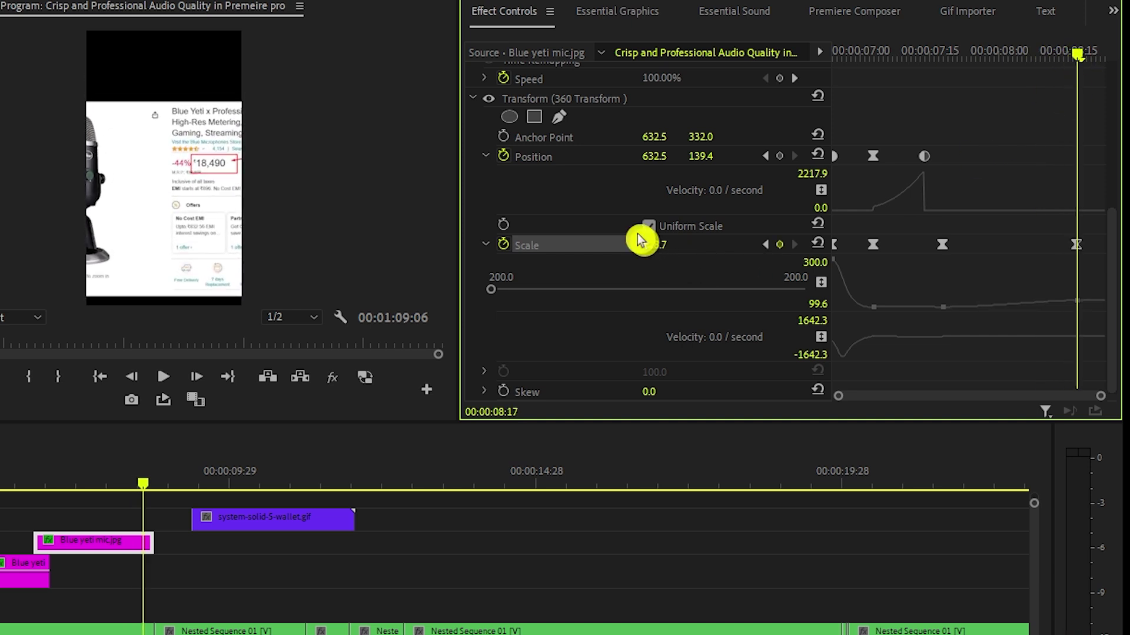
# Step: Set the Blue yeti mic.jpg clip's Transform Anchor Point to 632.5, 407
pyautogui.click(566, 137)
pyautogui.moveTo(204, 201); pyautogui.dragTo(197, 175)
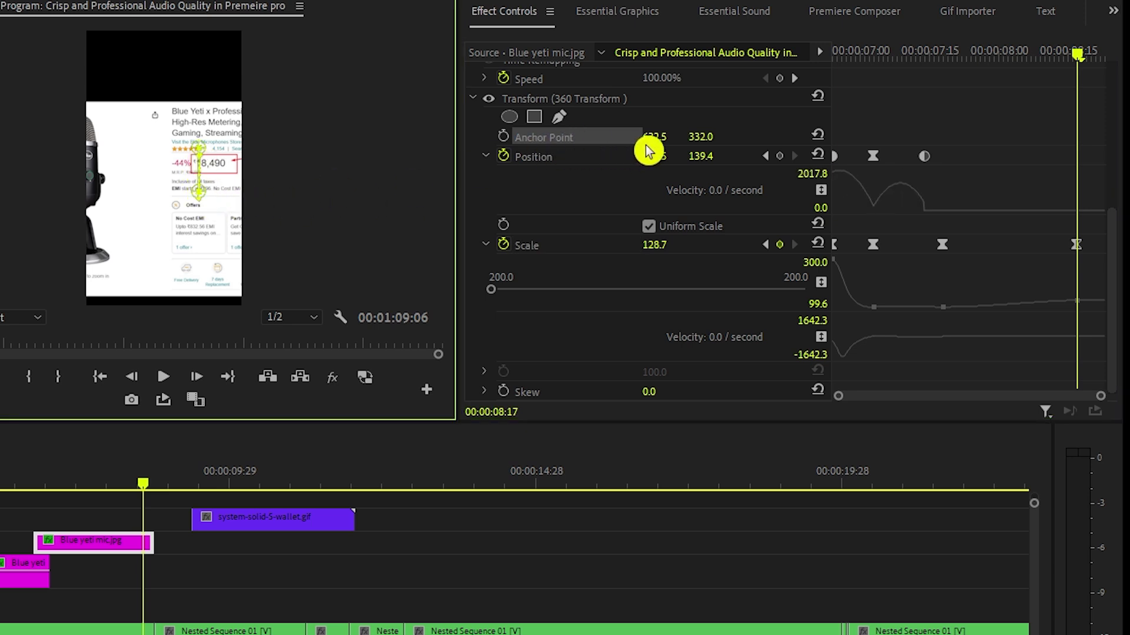
pyautogui.moveTo(654, 136); pyautogui.dragTo(610, 137)
pyautogui.hotkey('ctrl', 'z')
pyautogui.moveTo(698, 136); pyautogui.dragTo(733, 137)
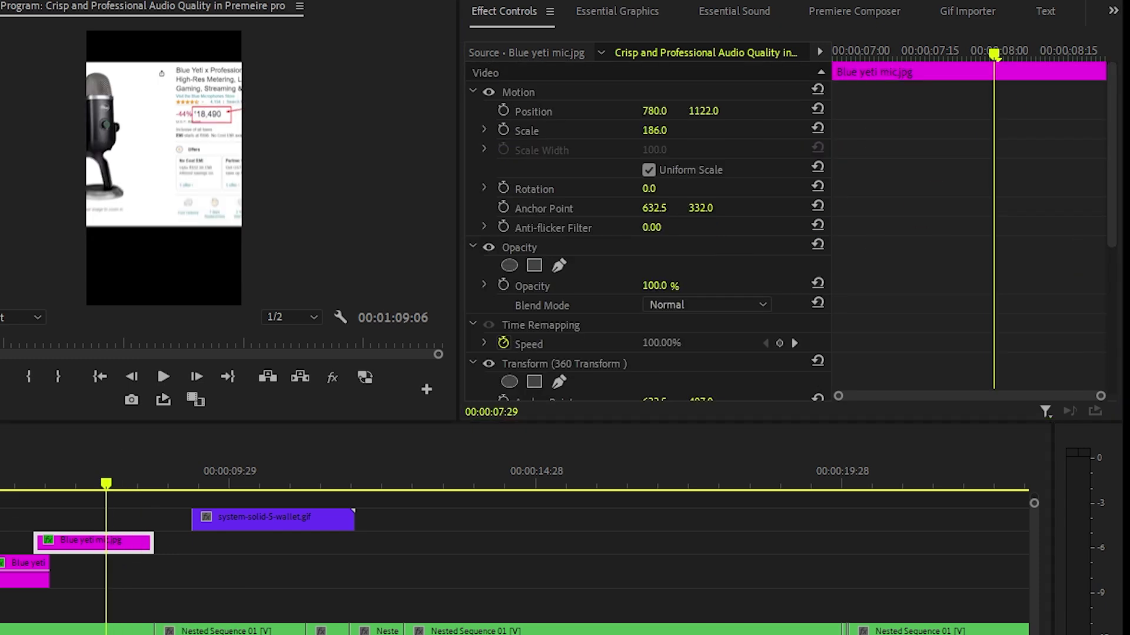
# Step: Add system-solid-6-shopping.gif on Video 6 at 00:00:07:29 and move the spare wallet clip on Video 5 to about 00:00:13:10
pyautogui.moveTo(288, 518); pyautogui.dragTo(562, 550)
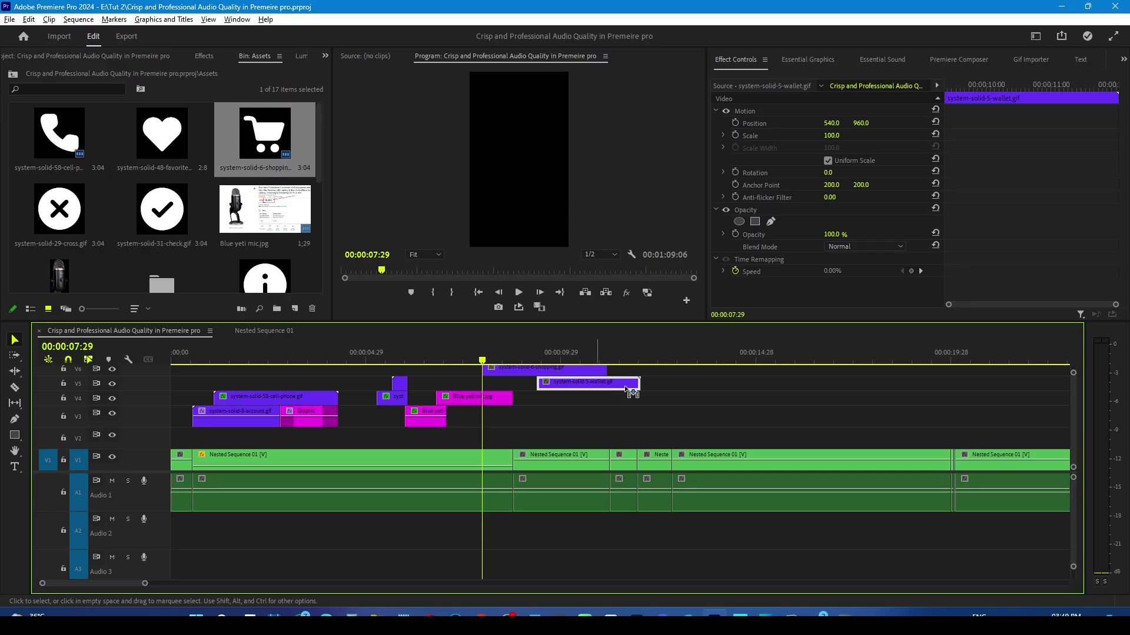
pyautogui.moveTo(759, 402); pyautogui.dragTo(740, 396)
pyautogui.click(519, 375)
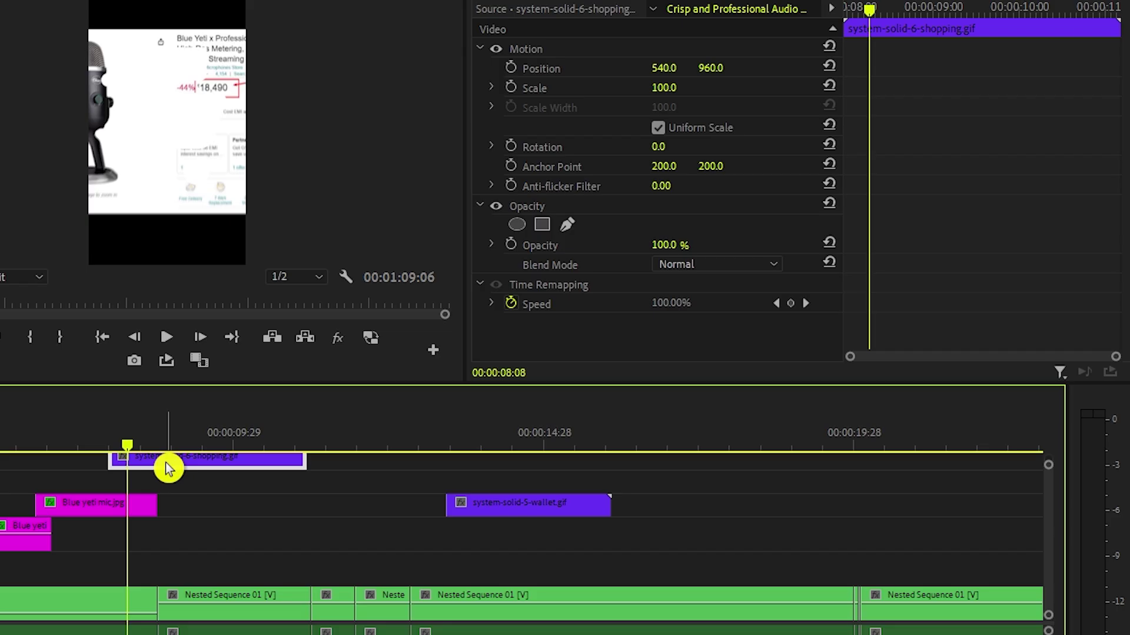
# Step: Keyframe the Blue yeti mic.jpg clip's Transform Opacity at 100 on 00:00:07:29 and 0 on 00:00:08:06, and scrub through the fade
pyautogui.moveTo(118, 447)
pyautogui.mouseDown()
pyautogui.moveTo(100, 446)
pyautogui.moveTo(113, 446)
pyautogui.mouseUp()
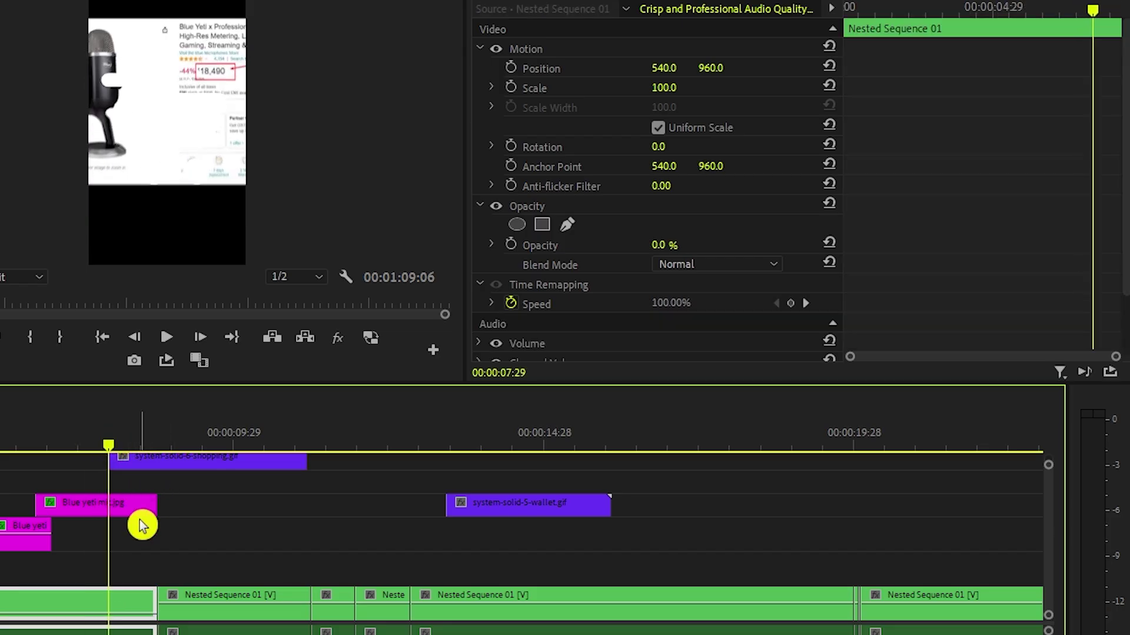
pyautogui.click(111, 511)
pyautogui.scroll(-5, 597, 296)
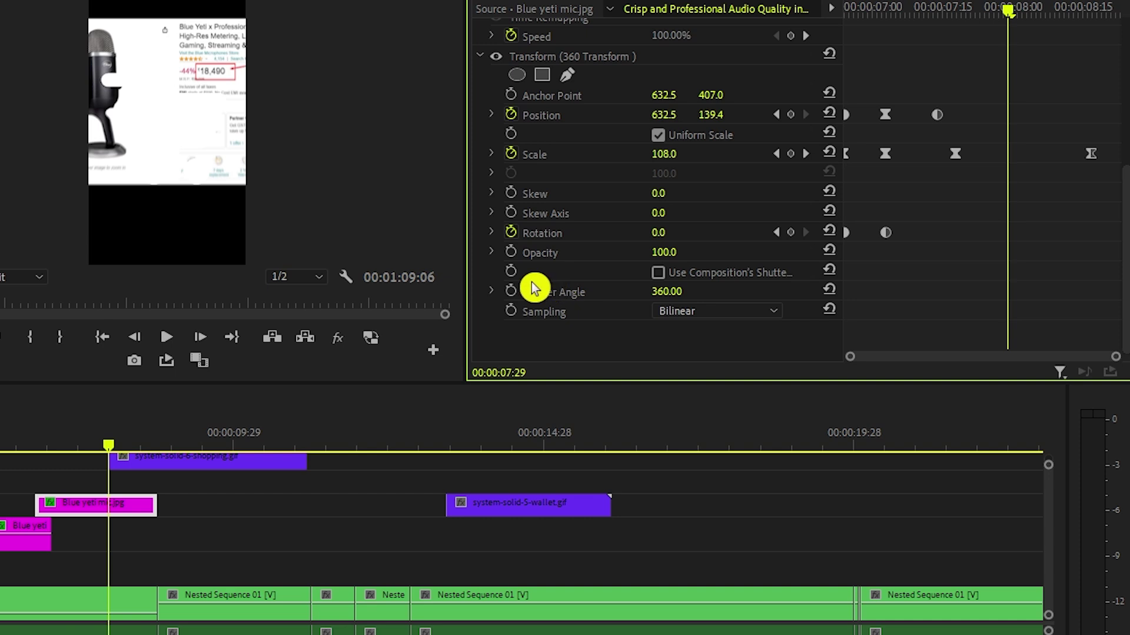
pyautogui.click(511, 254)
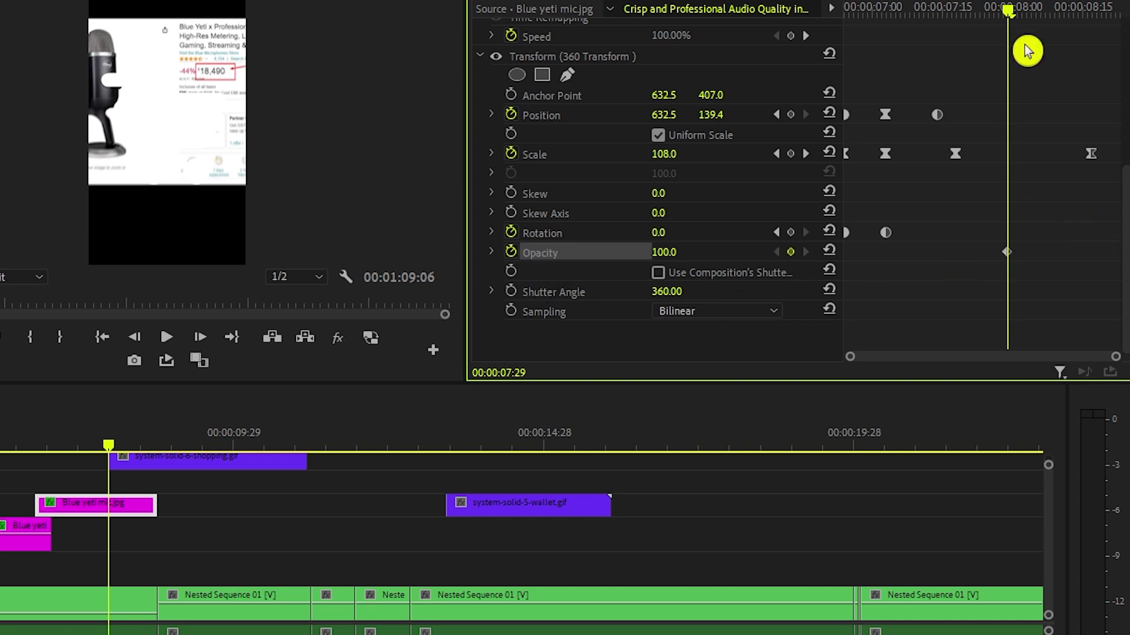
pyautogui.moveTo(1016, 19); pyautogui.dragTo(1041, 23)
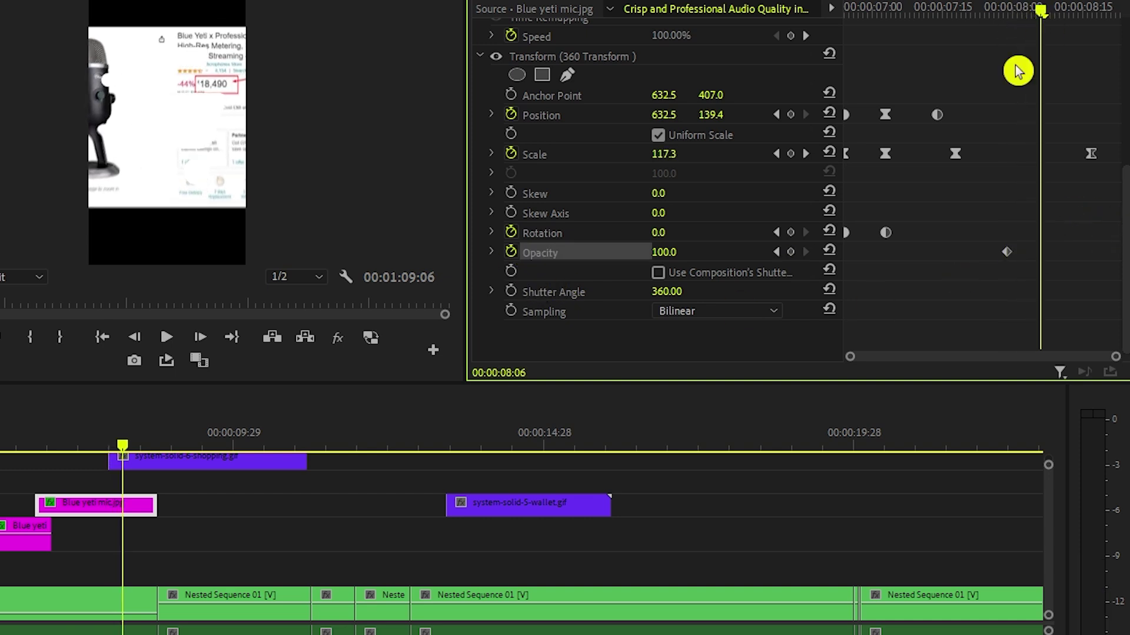
pyautogui.moveTo(660, 252); pyautogui.dragTo(612, 252)
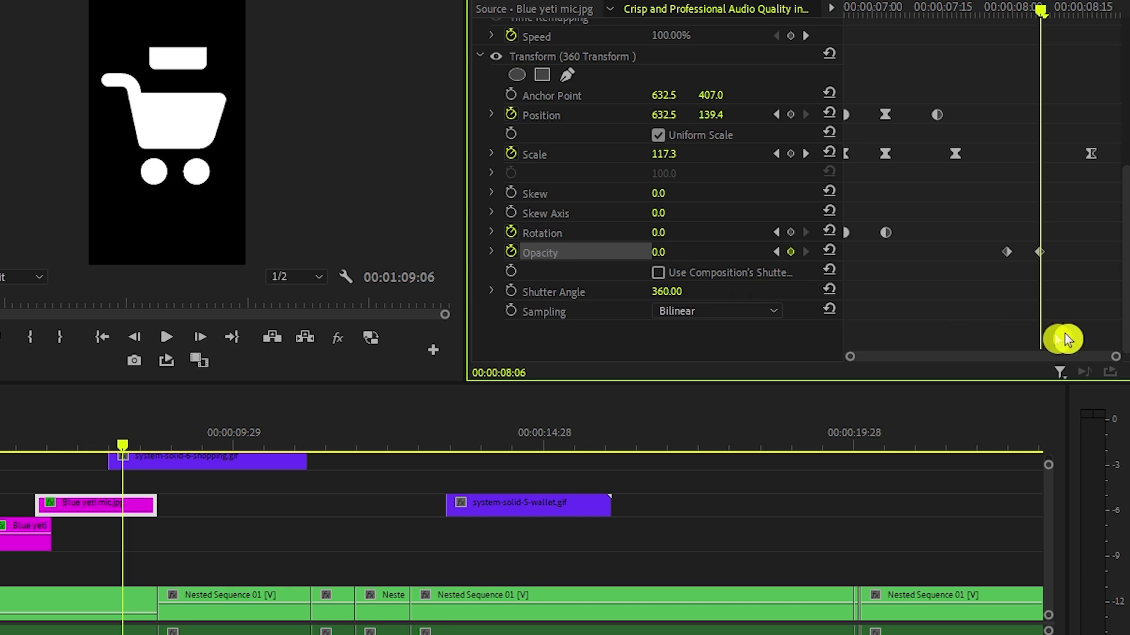
pyautogui.moveTo(994, 14); pyautogui.dragTo(1068, 100)
pyautogui.moveTo(1042, 17); pyautogui.dragTo(1009, 19)
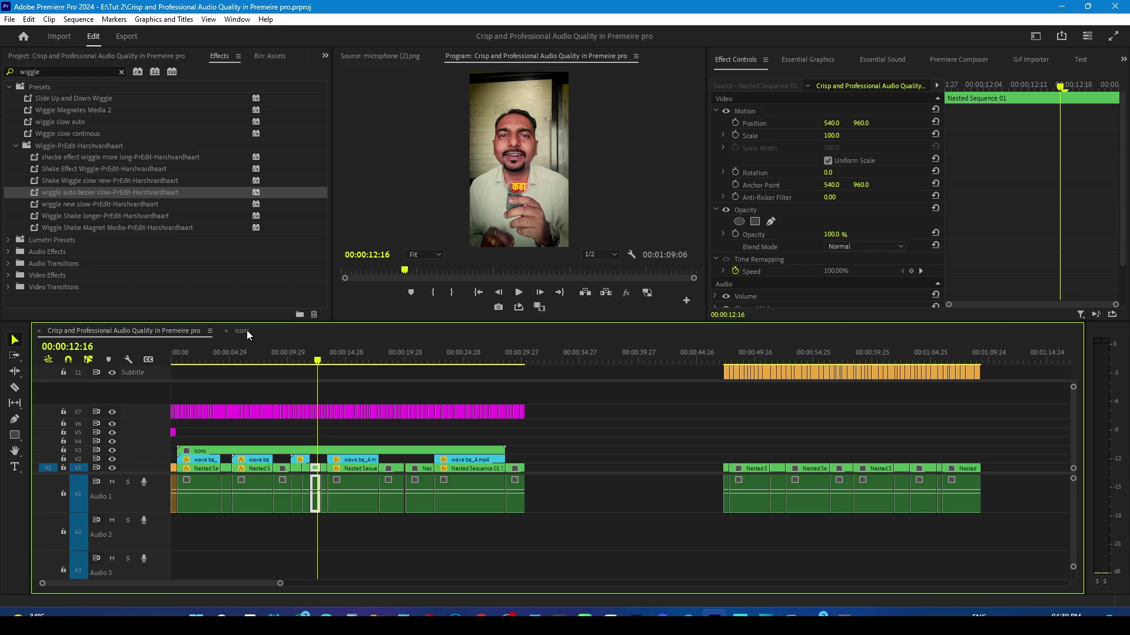
# Step: Compare the icons sequence's motion with the Video 7 adjustment layer hidden and shown, and play it from the start
pyautogui.click(244, 330)
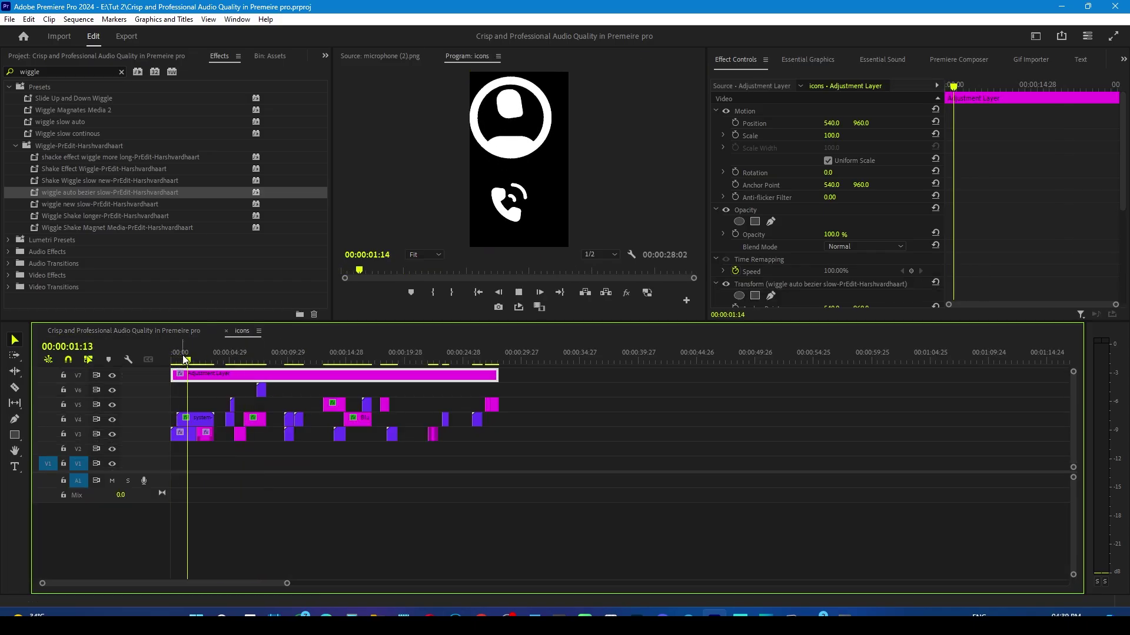
pyautogui.click(112, 375)
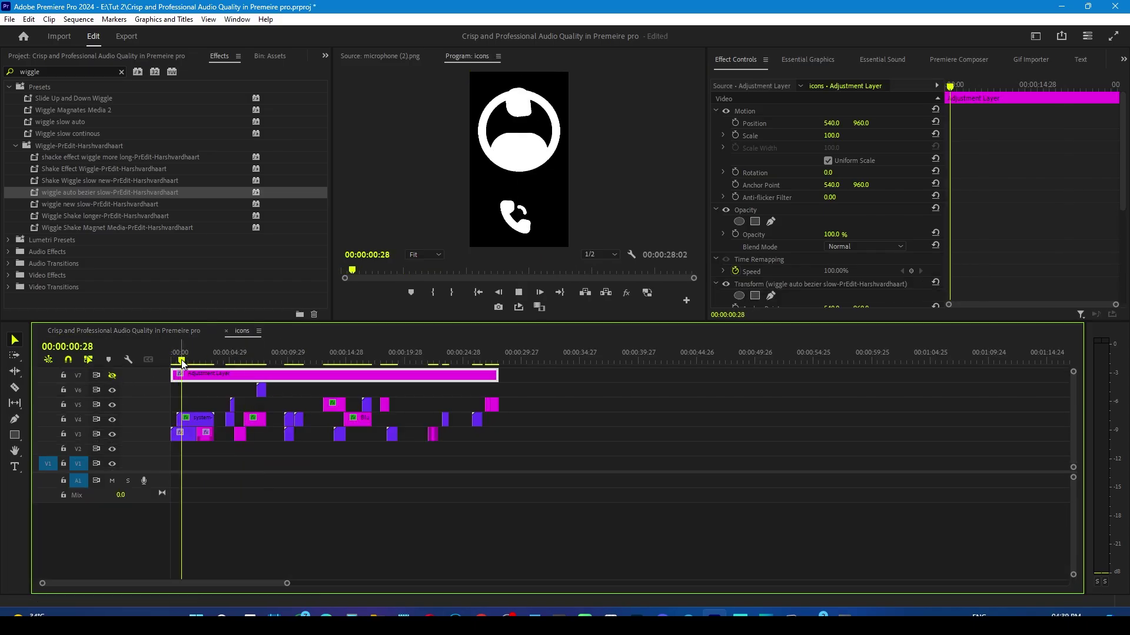
pyautogui.click(112, 376)
pyautogui.moveTo(186, 361); pyautogui.dragTo(171, 361)
pyautogui.press('space')
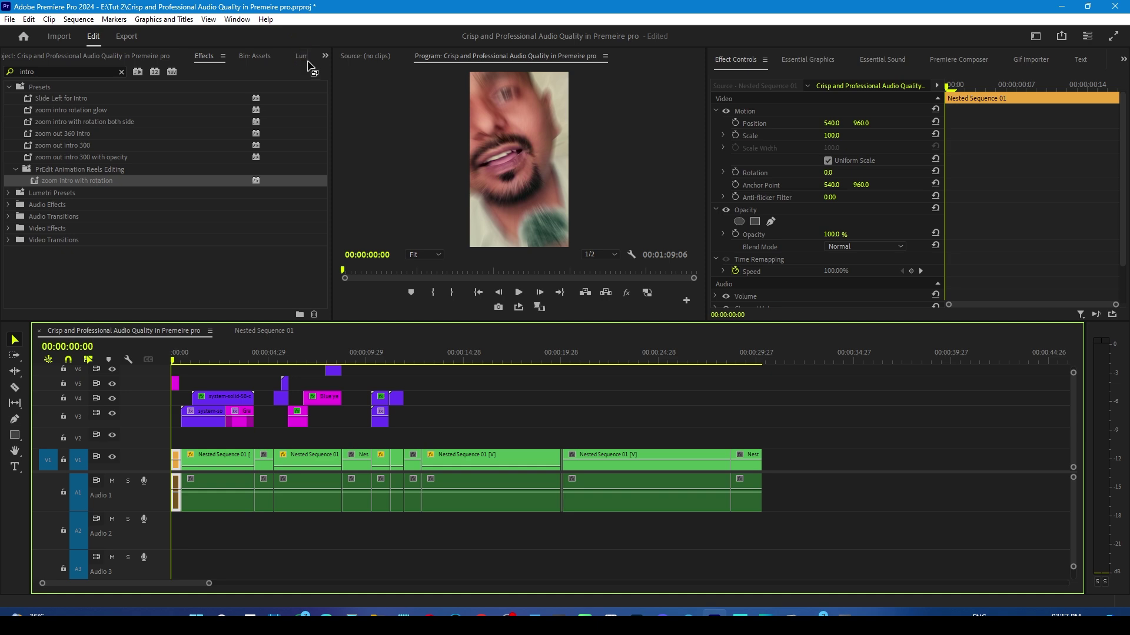
# Step: Examine the zoom intro with rotation effect on the adjustment layer at the start of Video 5
pyautogui.click(326, 56)
pyautogui.click(177, 384)
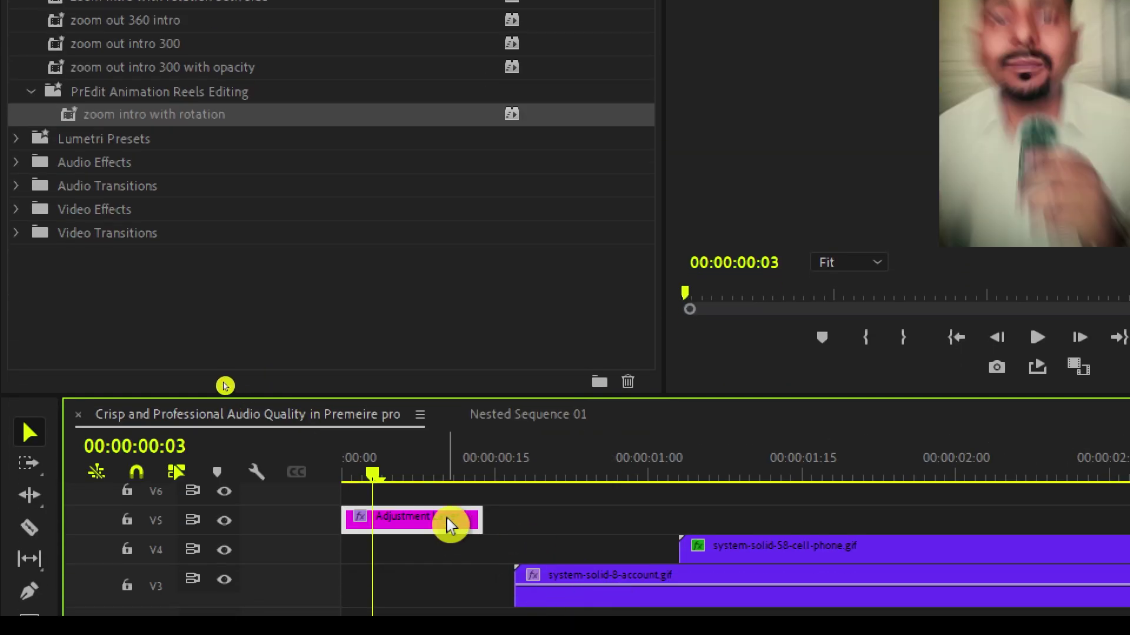
pyautogui.press('super+minus')
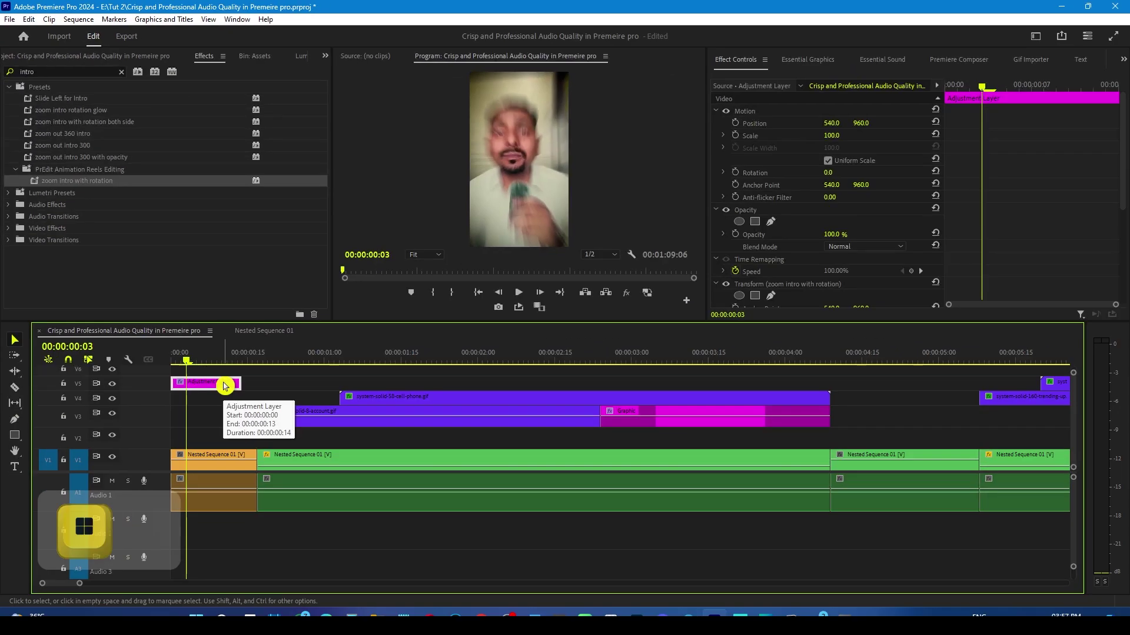
# Step: Mark wave bg_4.mp4 to end at 00:00:03:09 and place its video on Video 2 at 00:00:00:17
pyautogui.moveTo(188, 368); pyautogui.dragTo(265, 361)
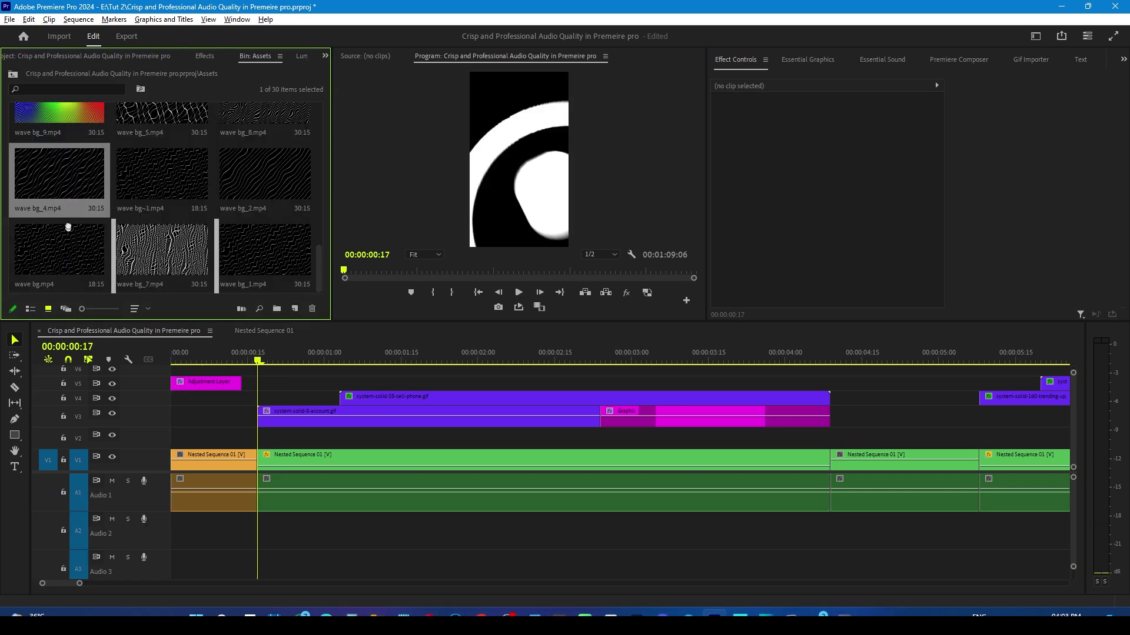
pyautogui.doubleClick(67, 191)
pyautogui.moveTo(380, 292); pyautogui.dragTo(382, 291)
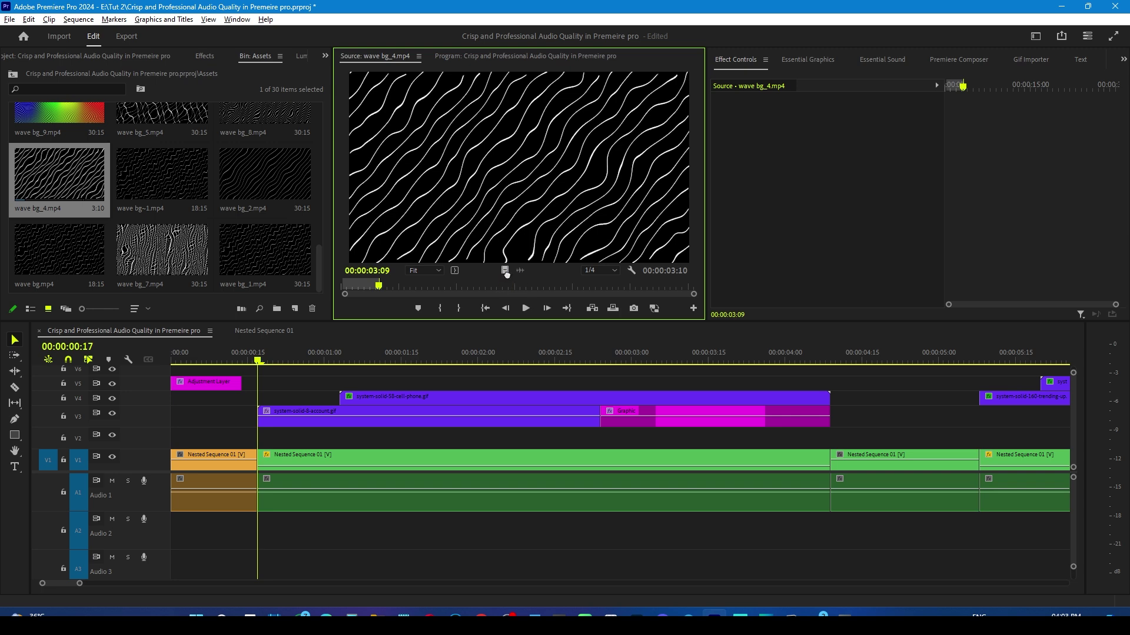
pyautogui.moveTo(506, 274); pyautogui.dragTo(259, 453)
pyautogui.click(290, 442)
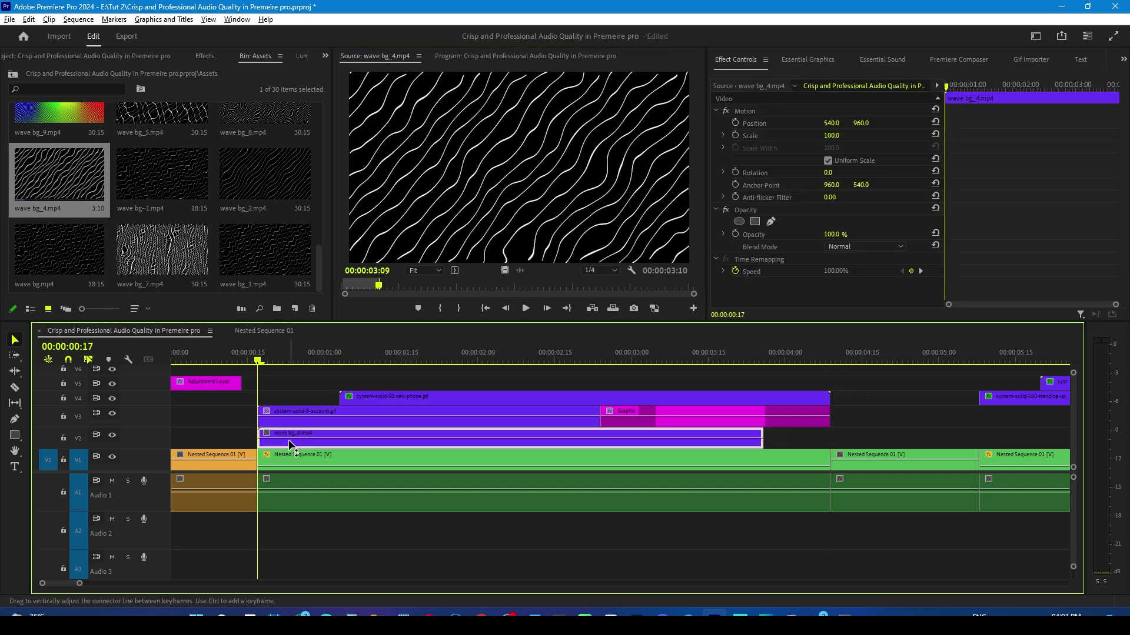
# Step: Preview the sequence with the wave backgrounds and save the project
pyautogui.press('space')
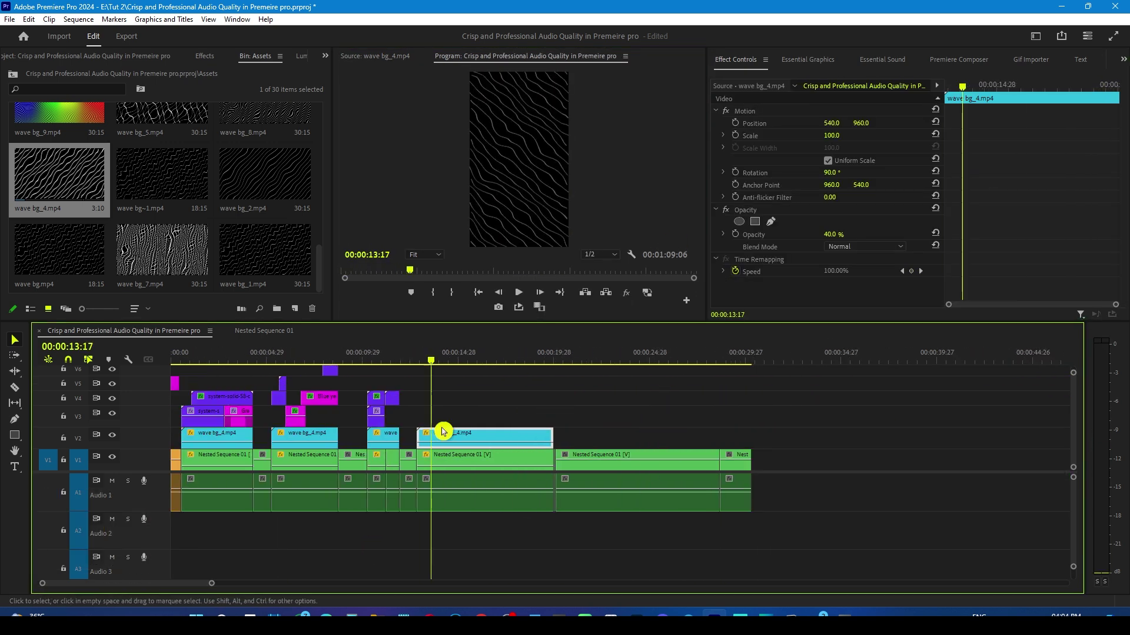
pyautogui.click(487, 412)
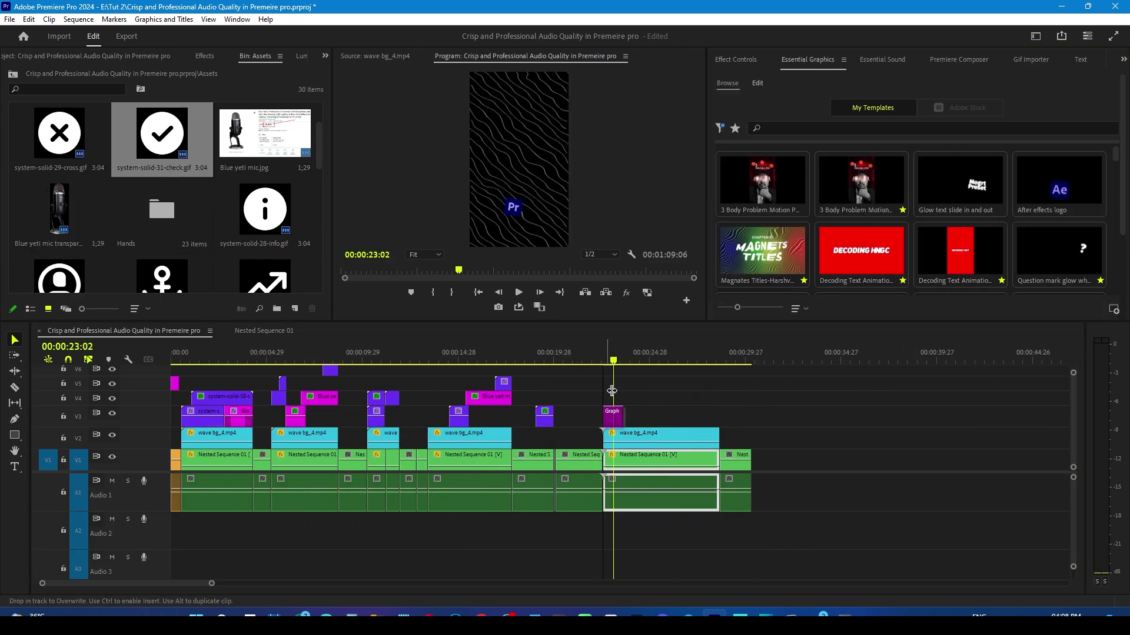
pyautogui.press('ctrl')
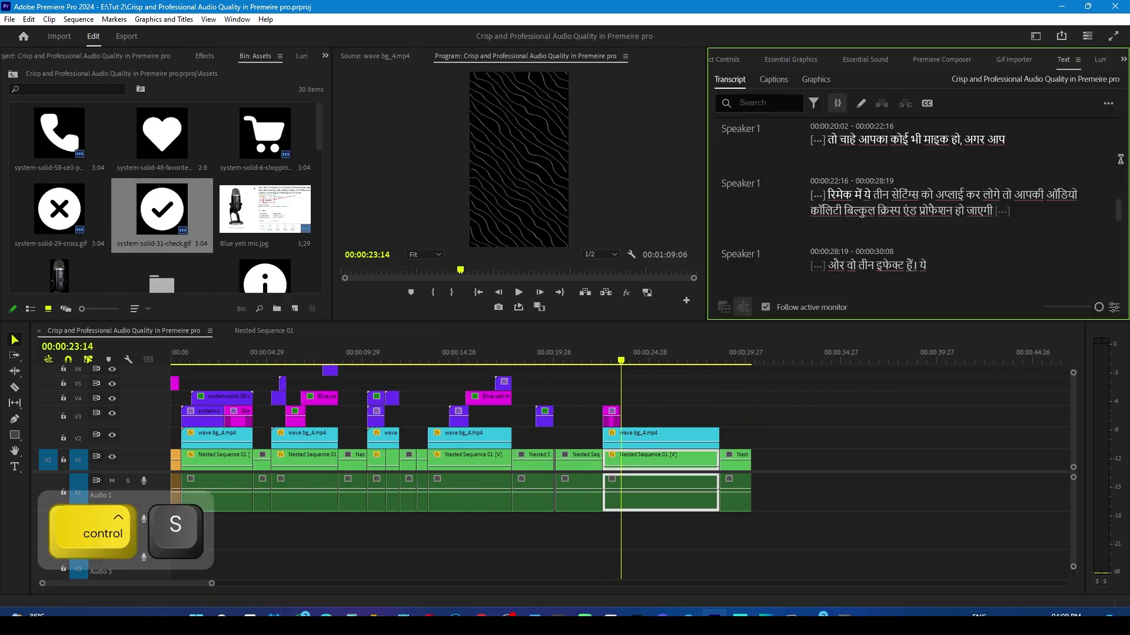